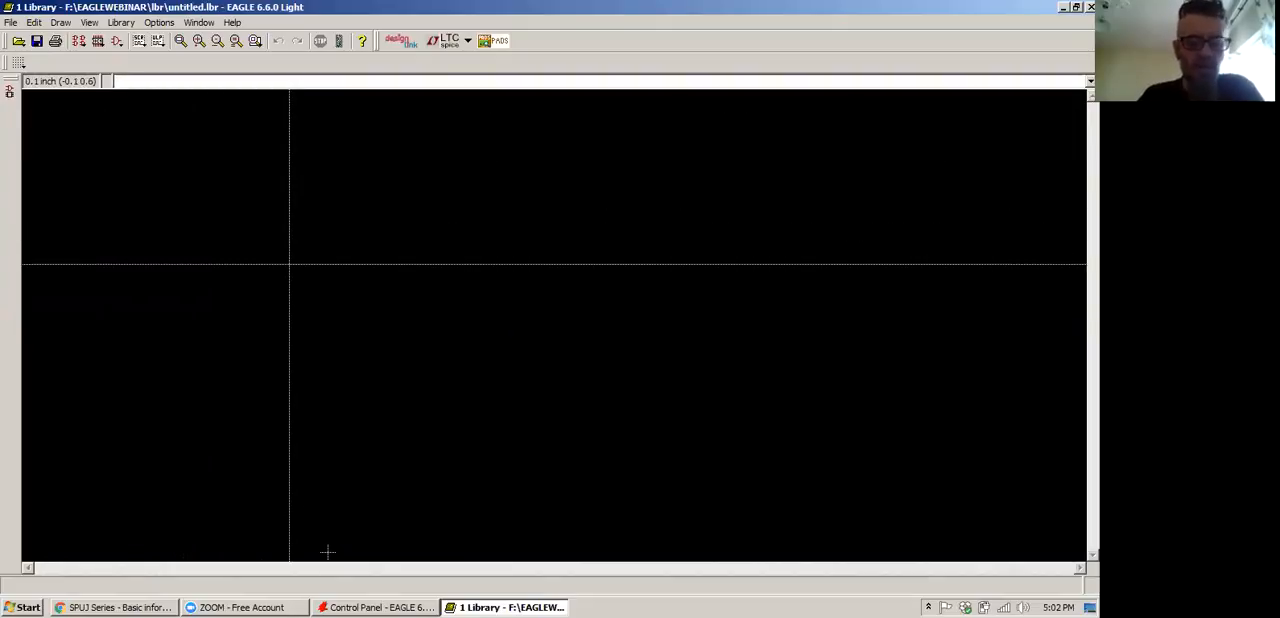
Switch to the browser and bring up the Valve & Nixie Socket Calculator page
click(138, 608)
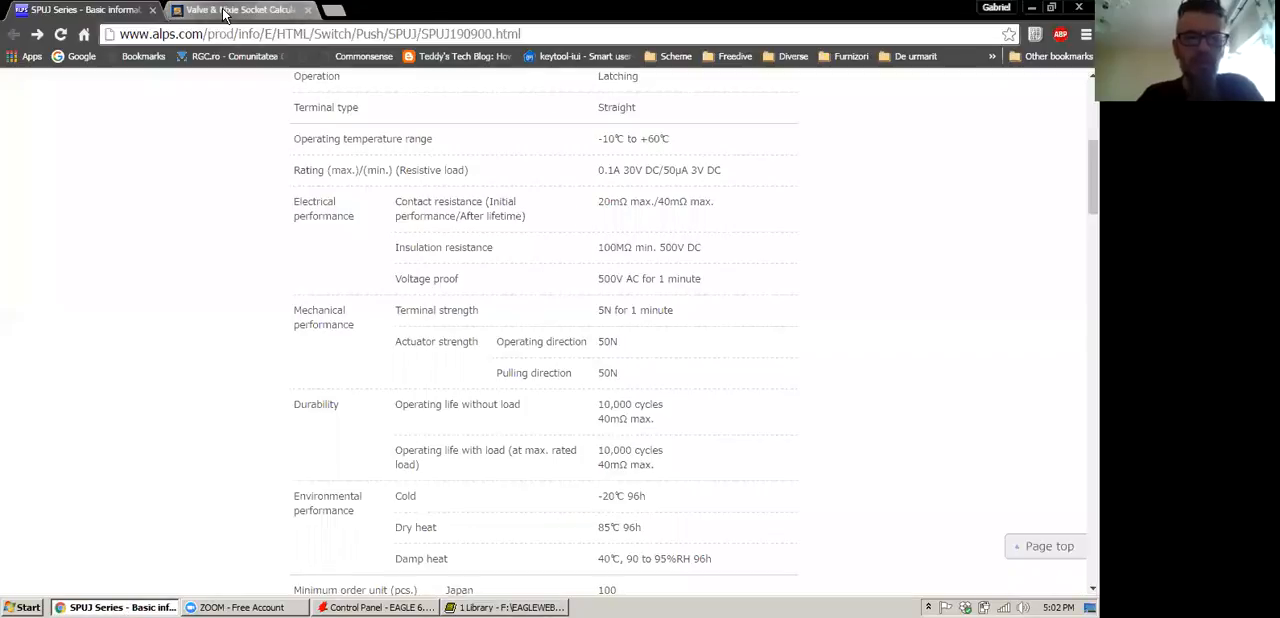
click(226, 11)
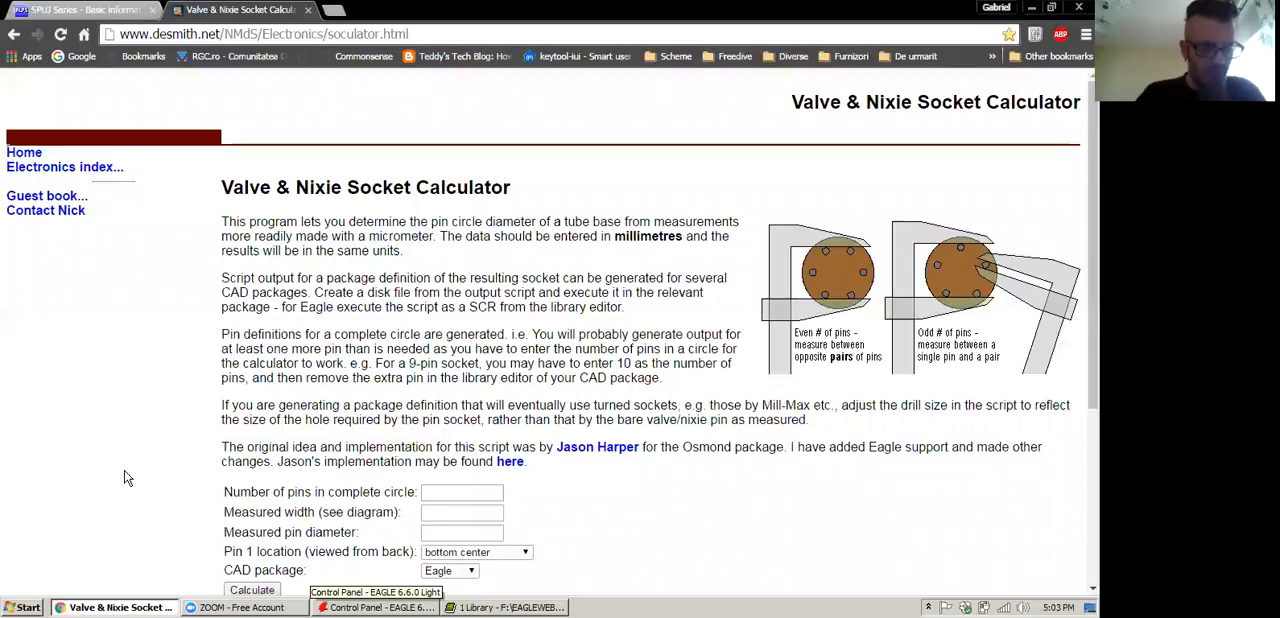
Return to the EAGLE library editor and create a new symbol named NEW_SYMB
click(476, 607)
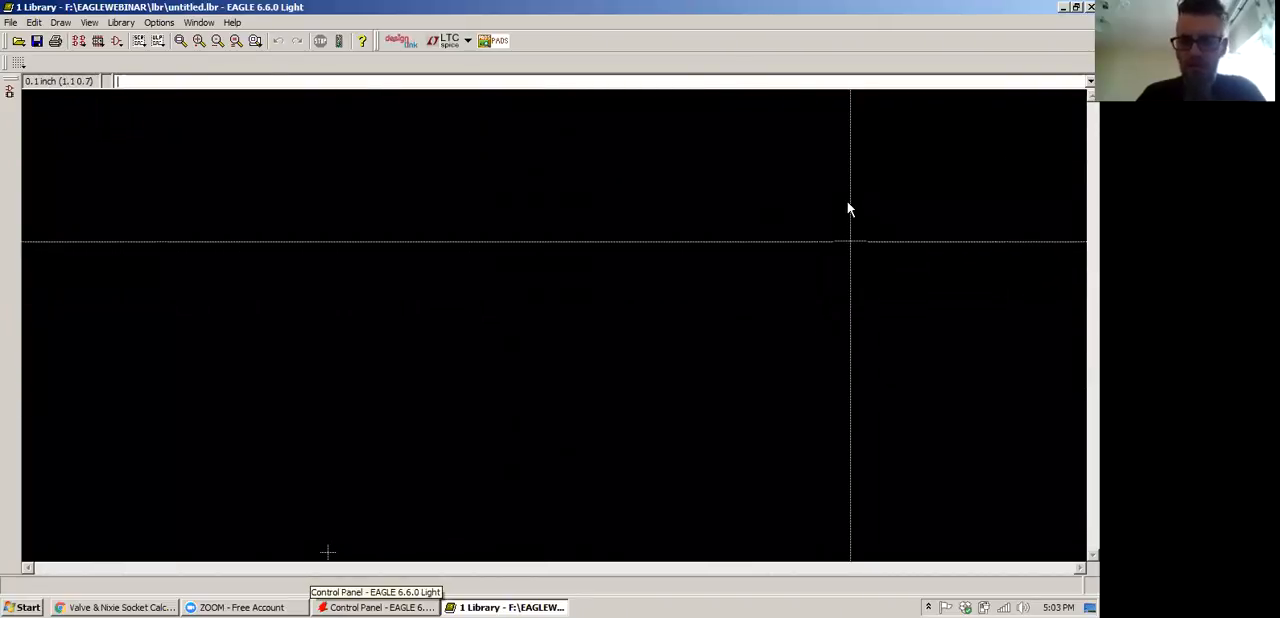
click(116, 43)
drag(143, 17, 392, 161)
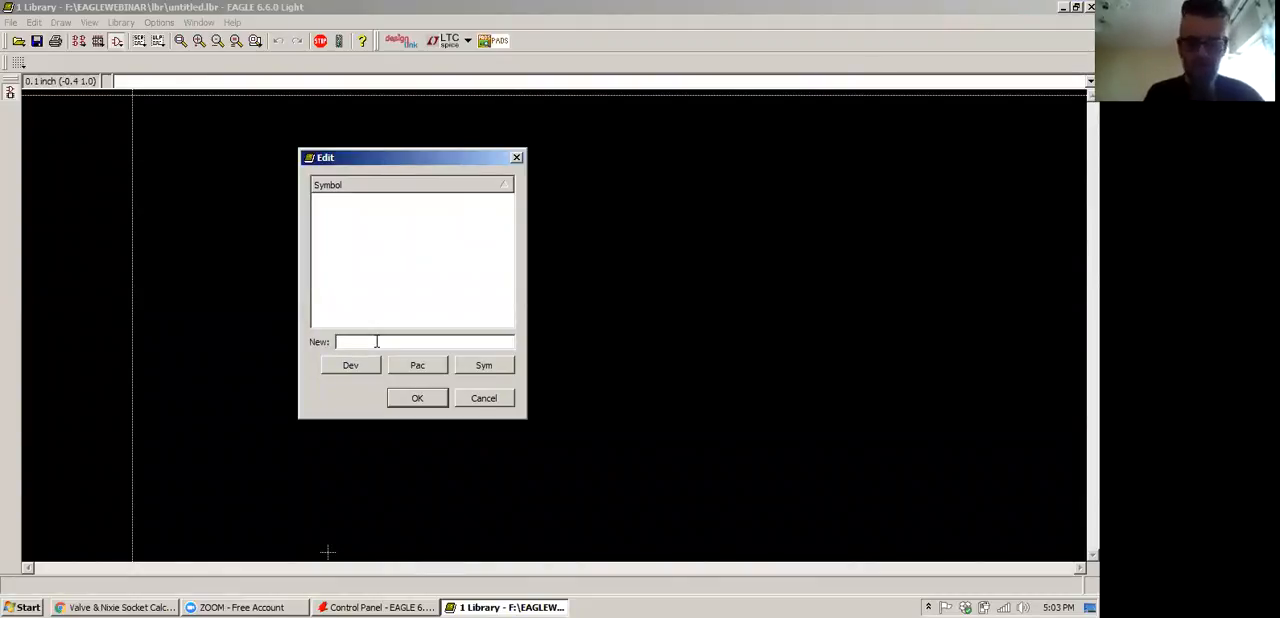
text(NEW_SY)
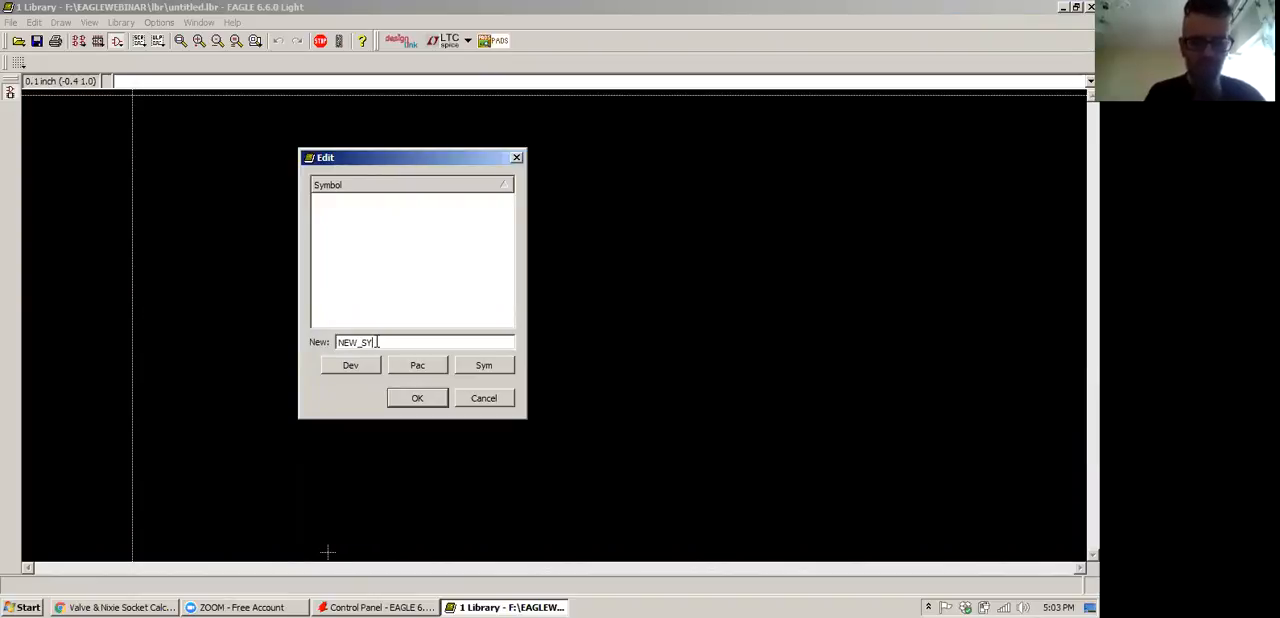
text(SMB)
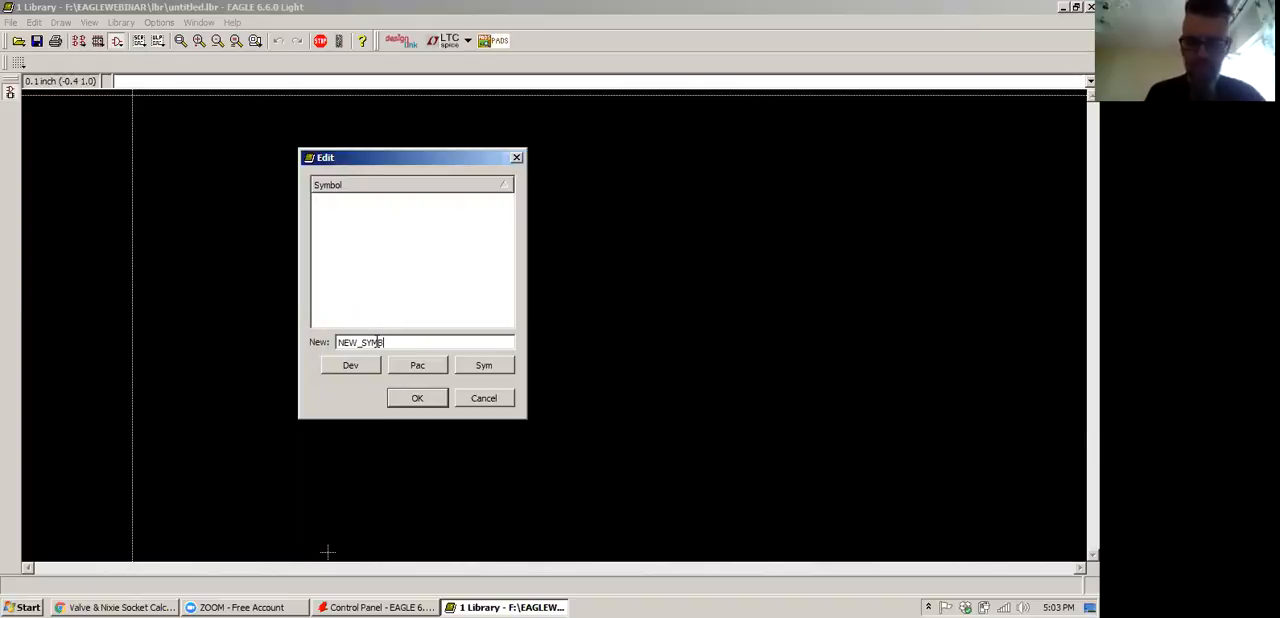
click(400, 400)
click(426, 399)
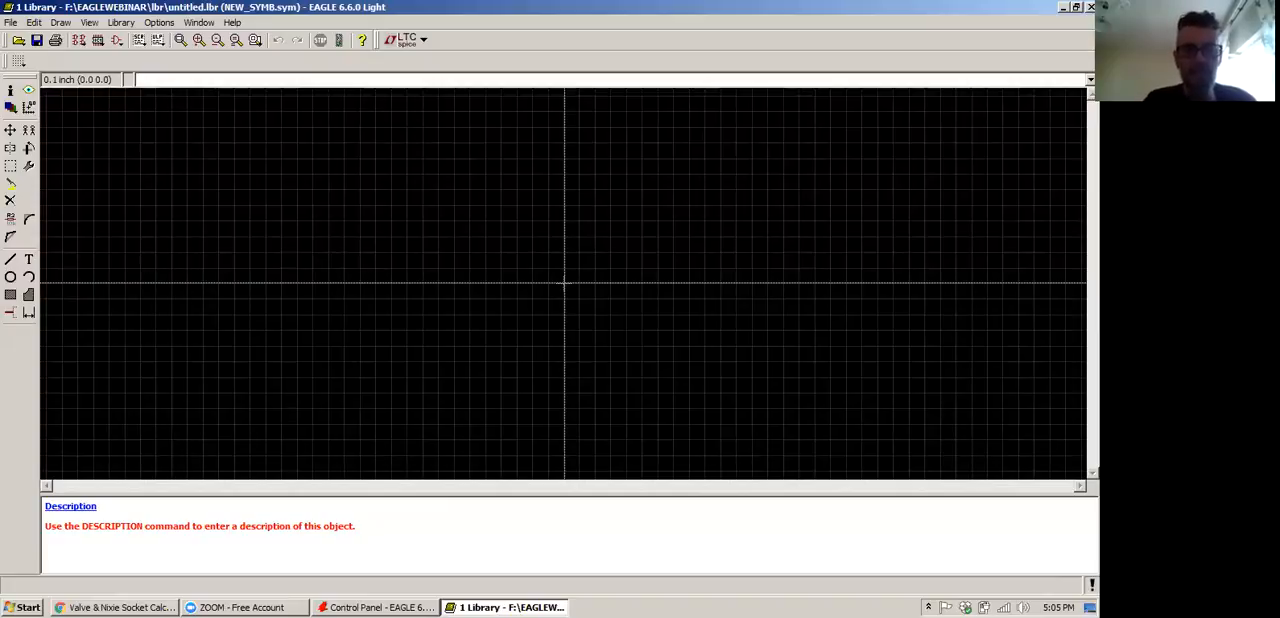
Set the symbol editor's grid size to 0.0125 inch
text(grid)
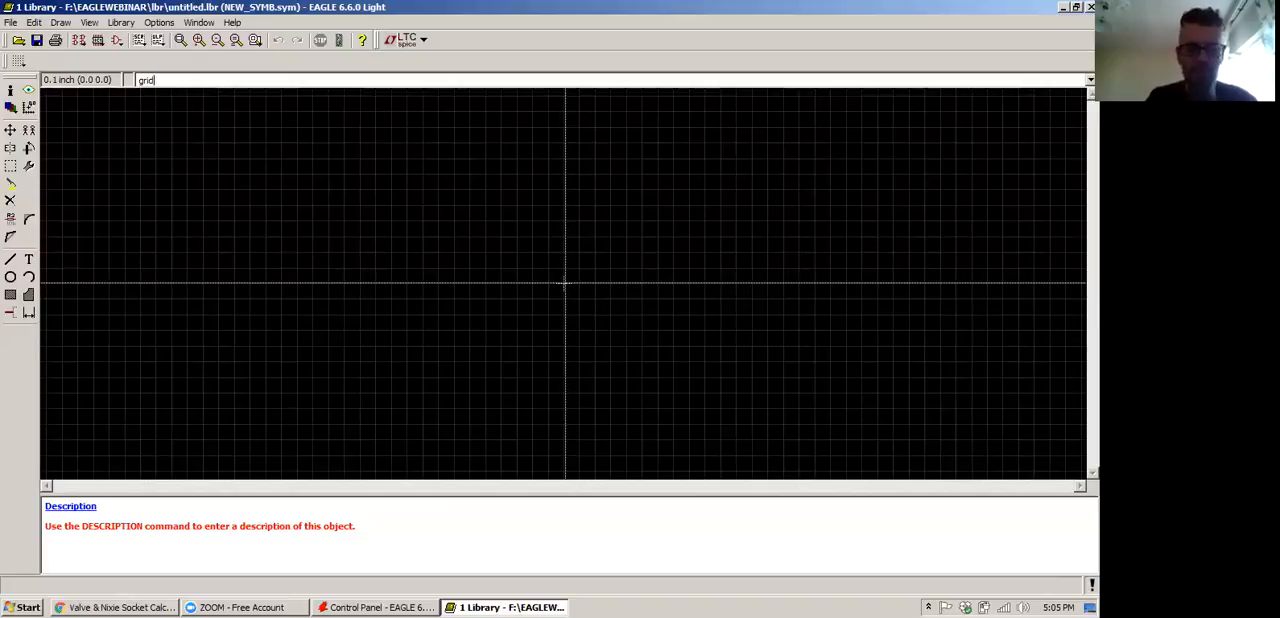
key(Return)
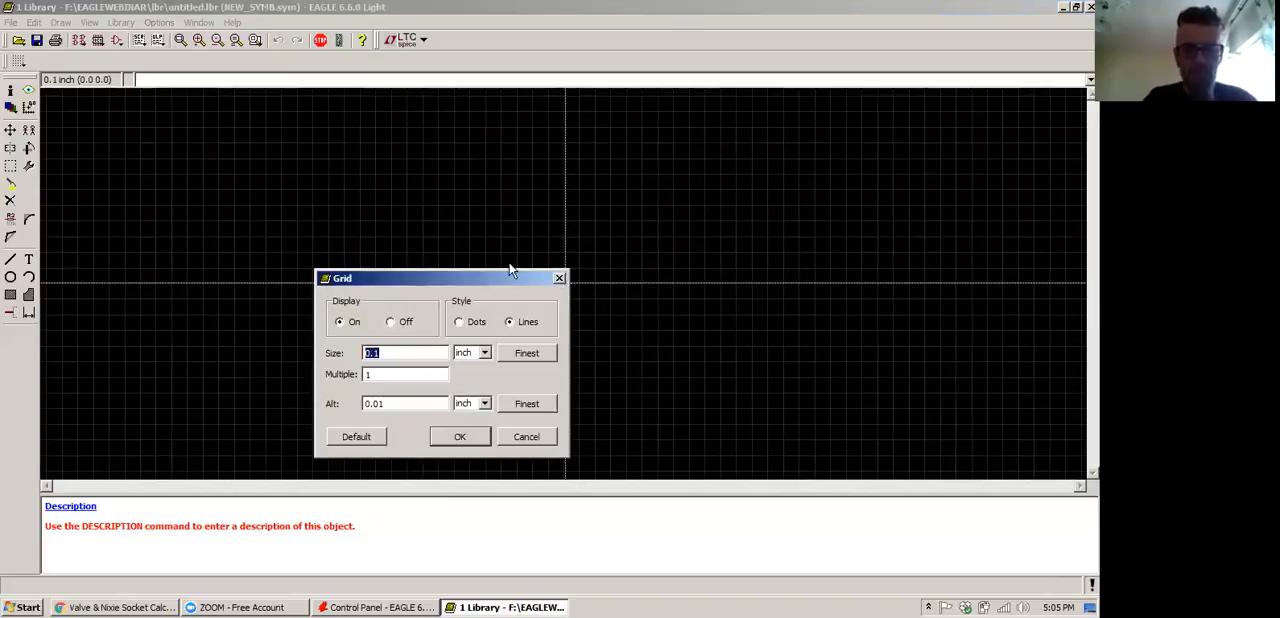
drag(491, 278, 584, 116)
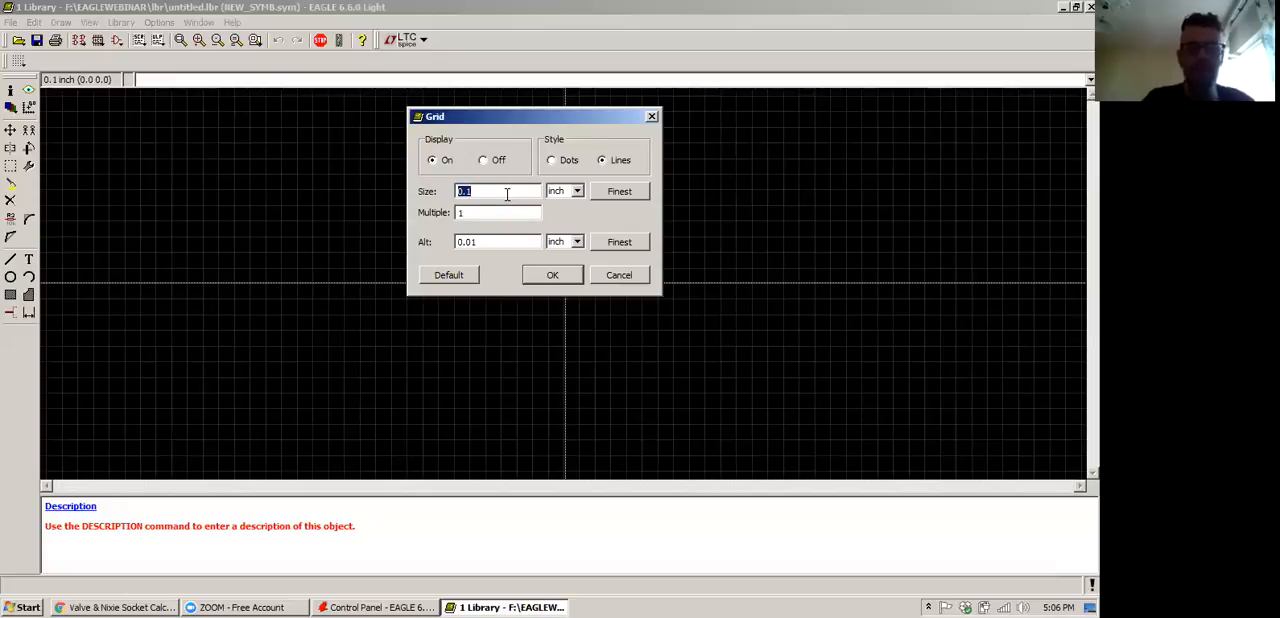
click(505, 194)
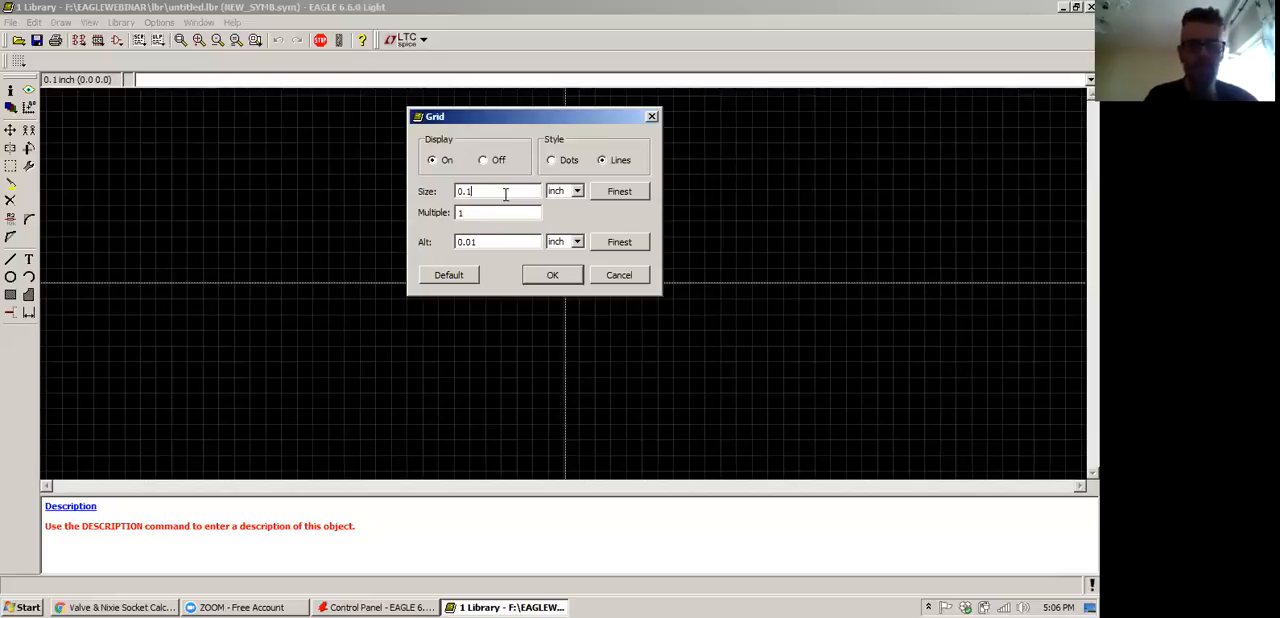
key(BackSpace)
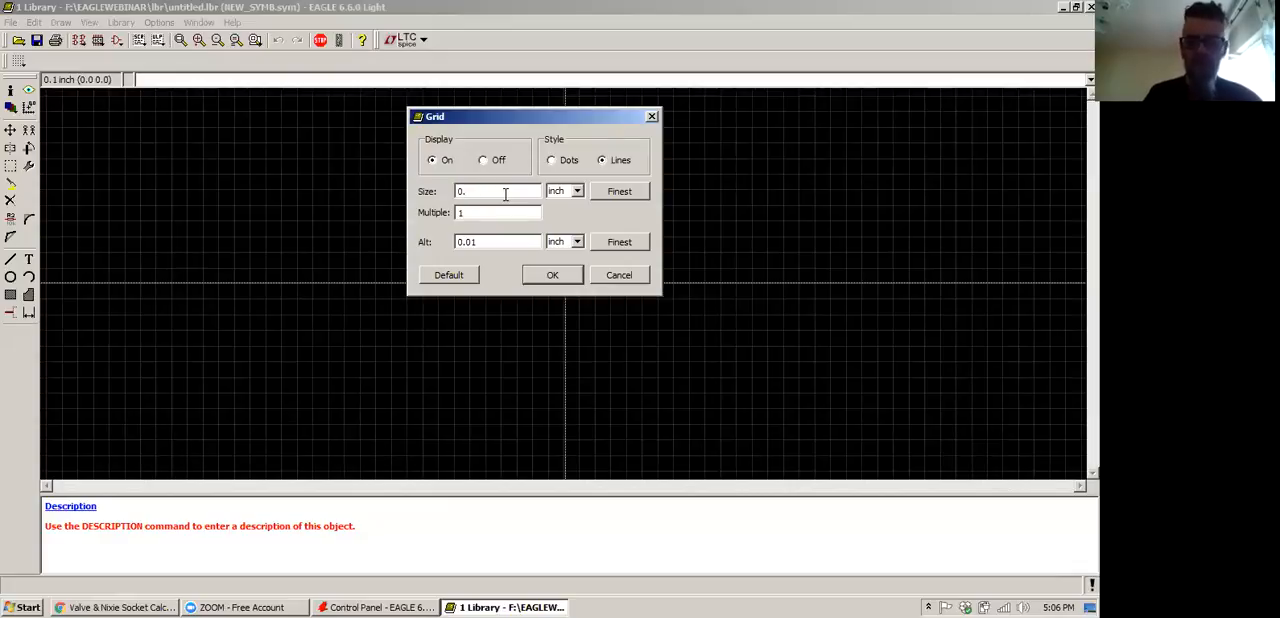
text(0125)
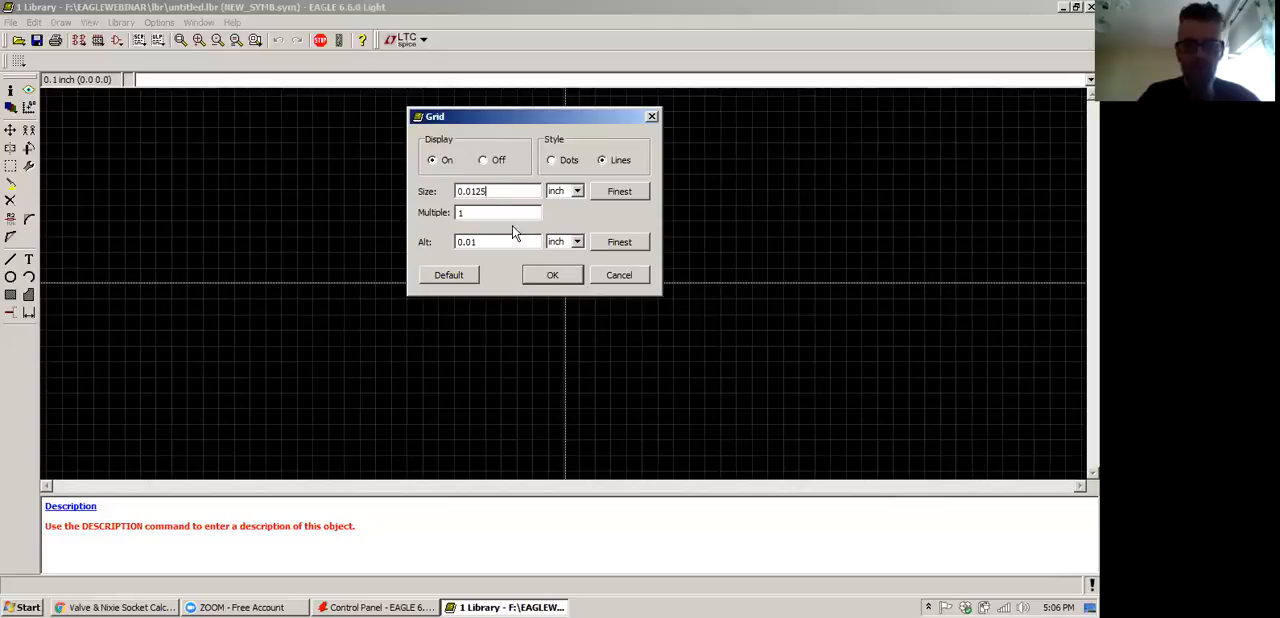
click(552, 275)
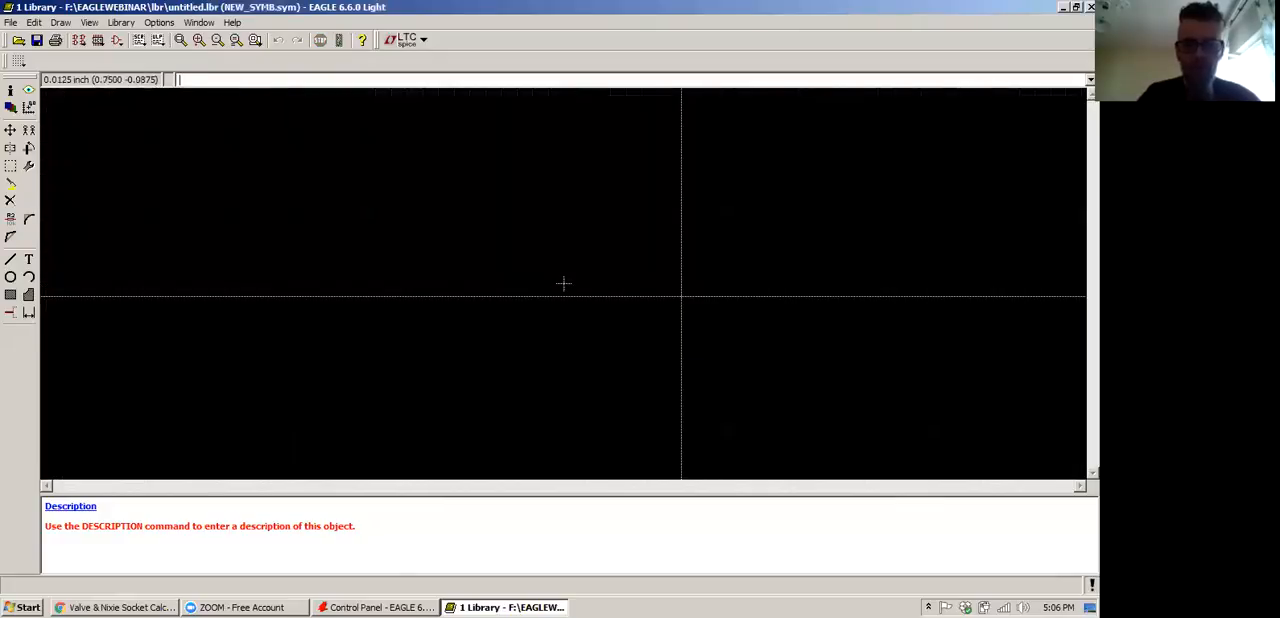
Draw a closed rectangle about 0.475 by 0.11 inch with 0.01-inch-wide lines on layer 94 Symbols
scroll(585, 281, up, 8)
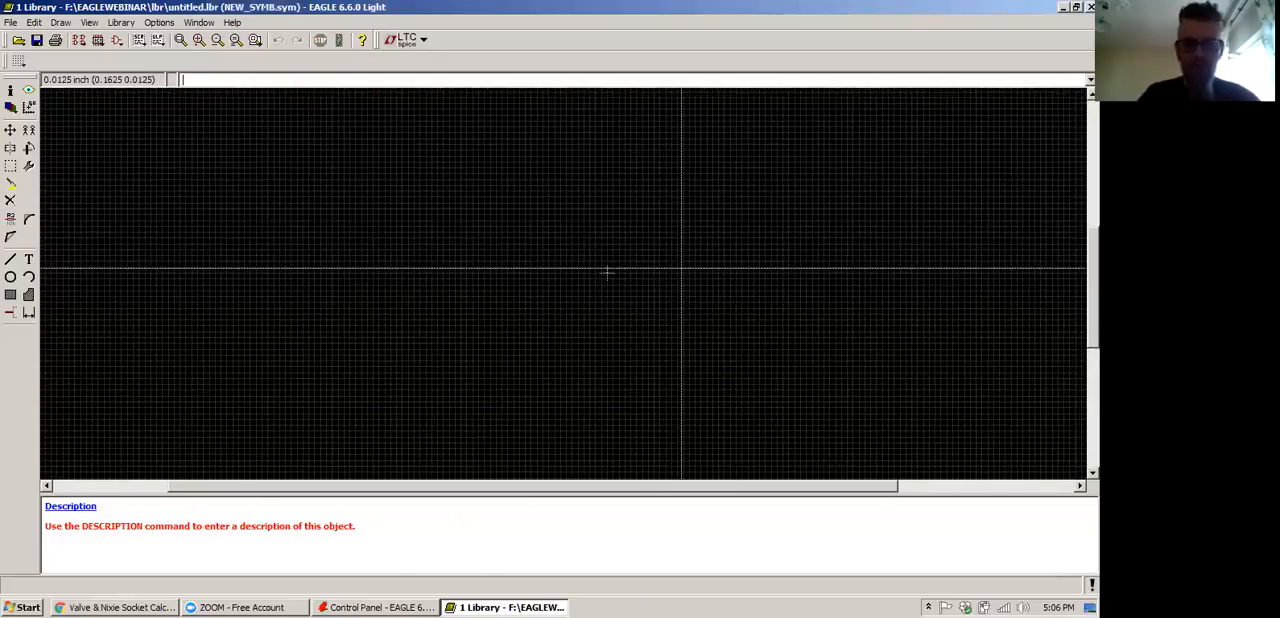
scroll(596, 282, down, 3)
scroll(596, 282, up, 2)
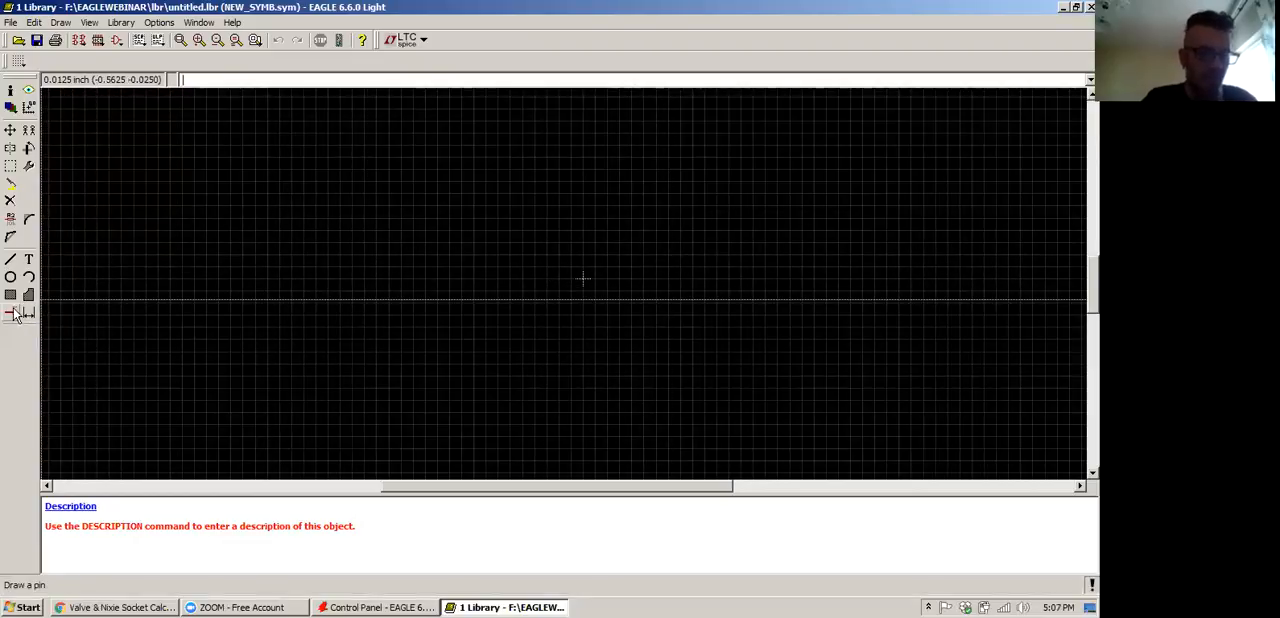
click(10, 259)
click(88, 62)
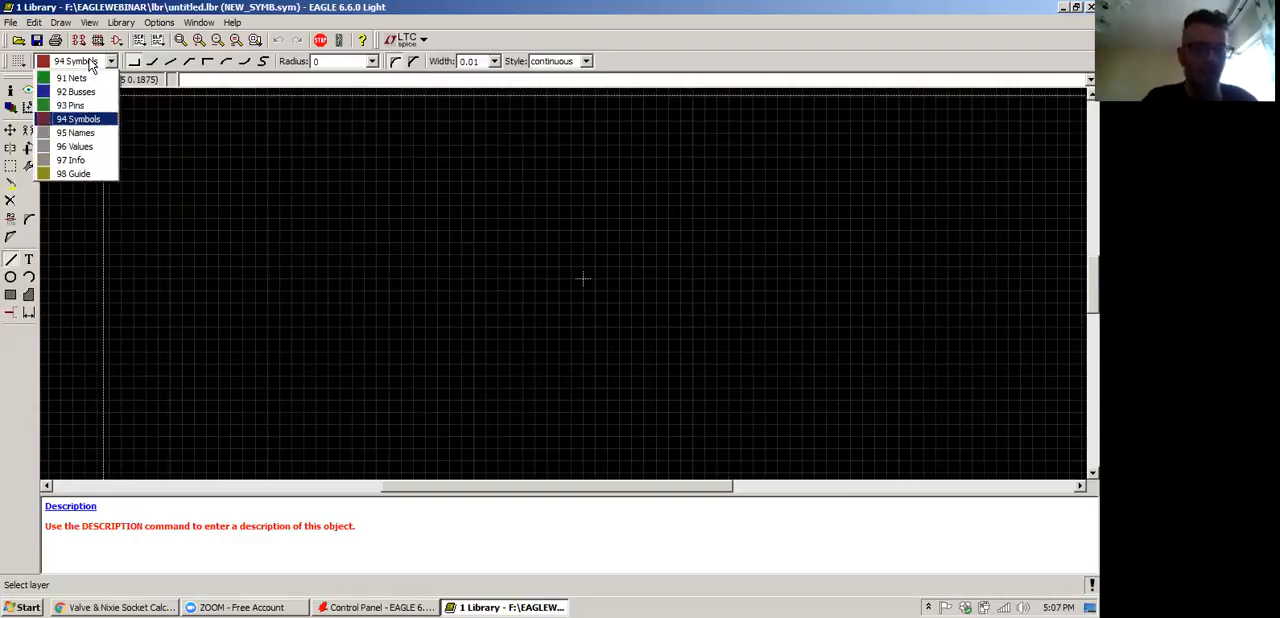
click(90, 64)
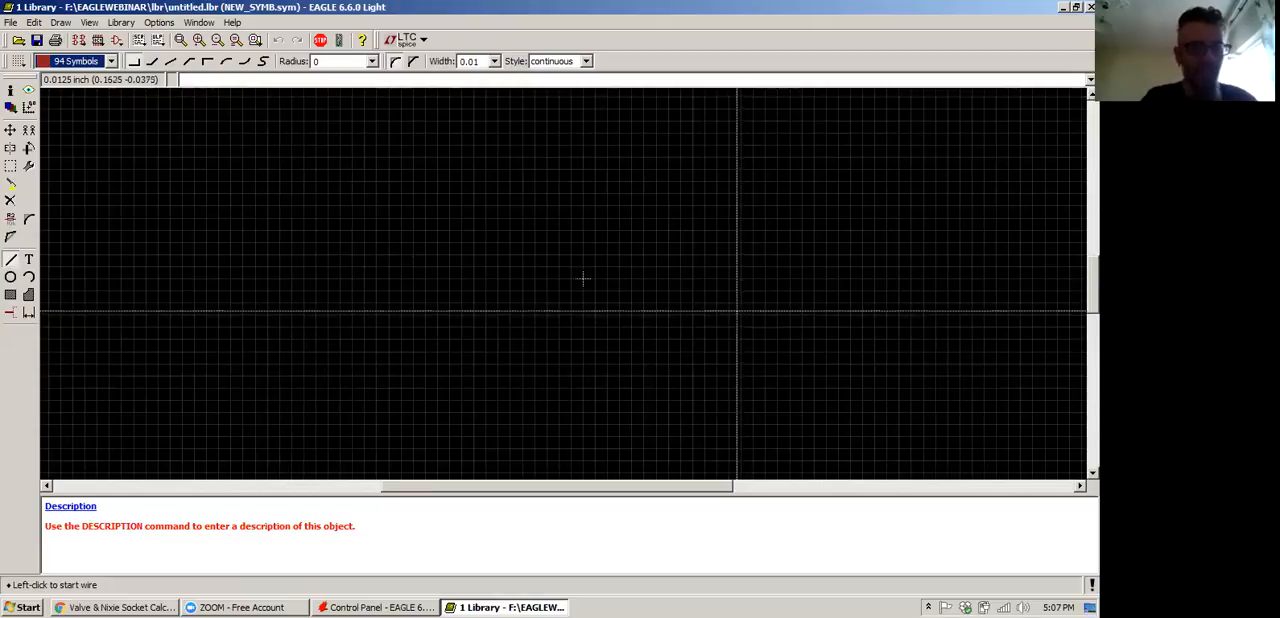
click(90, 61)
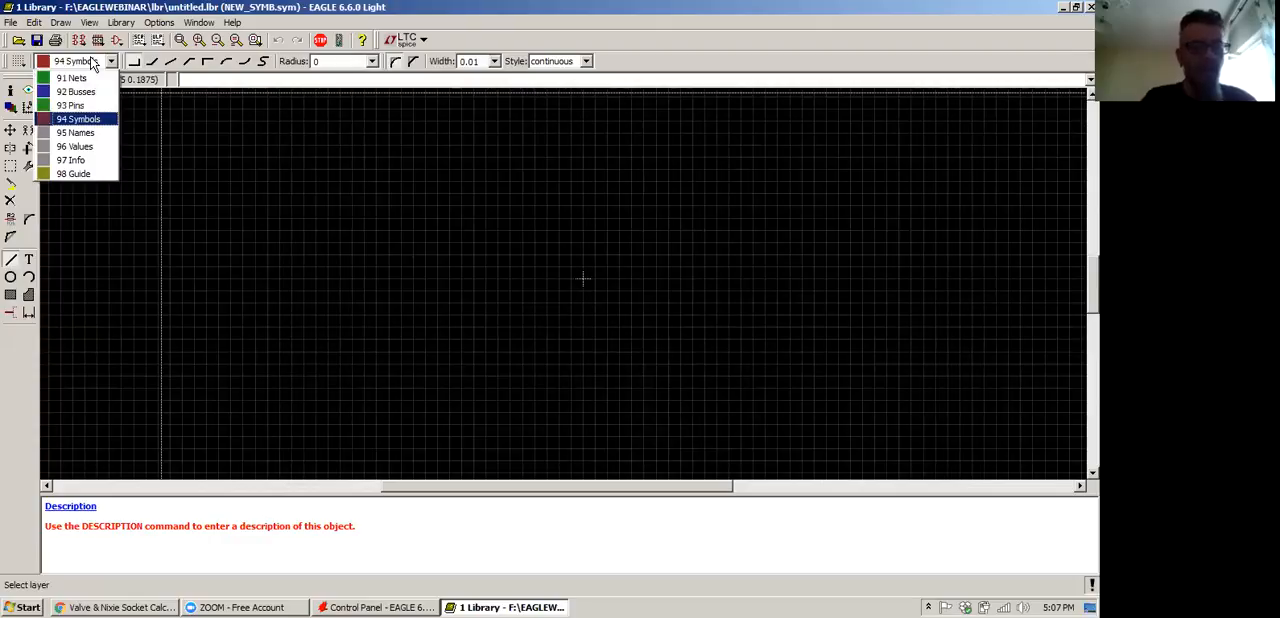
click(90, 58)
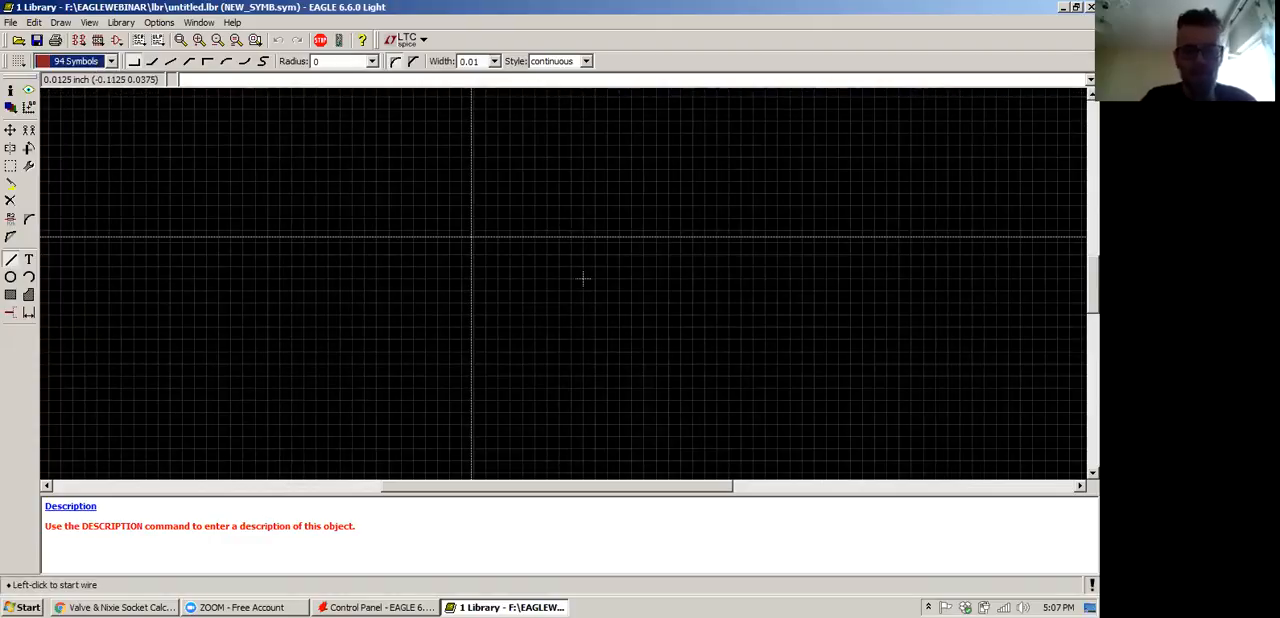
click(472, 238)
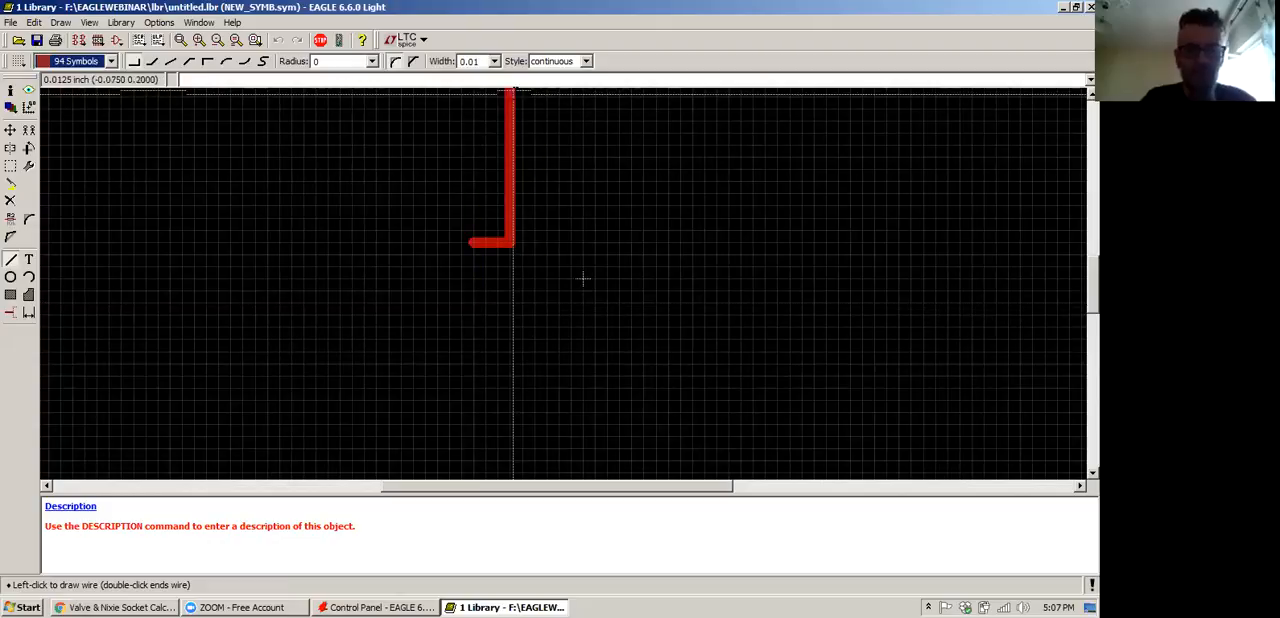
click(494, 61)
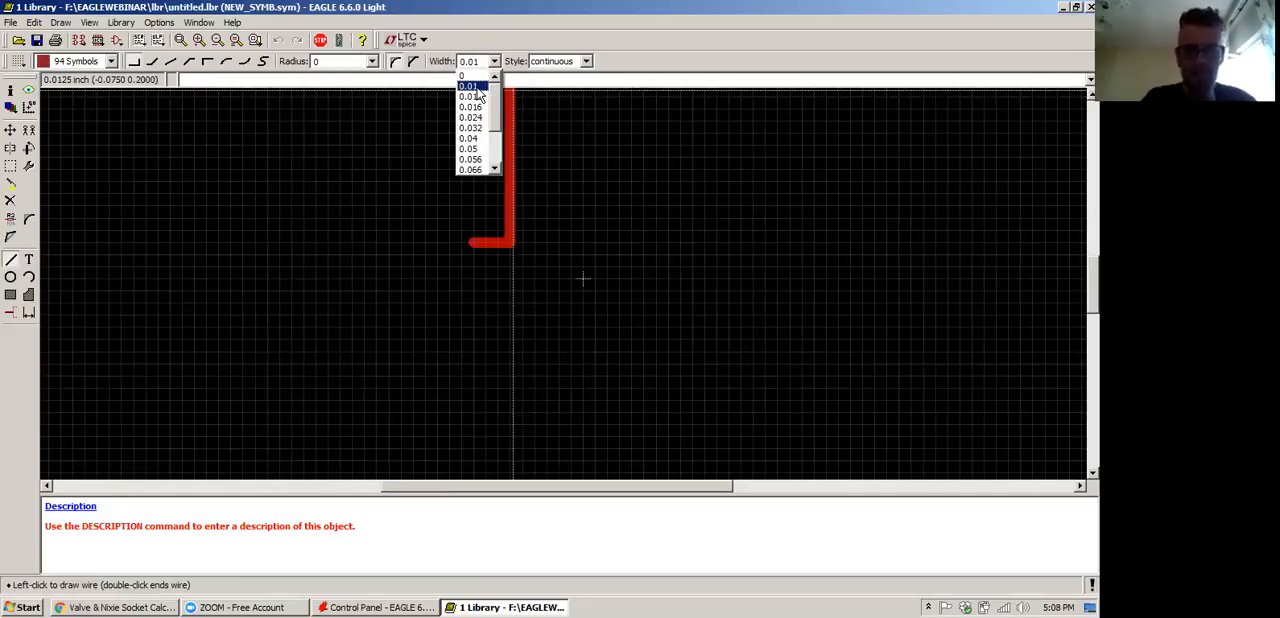
click(479, 88)
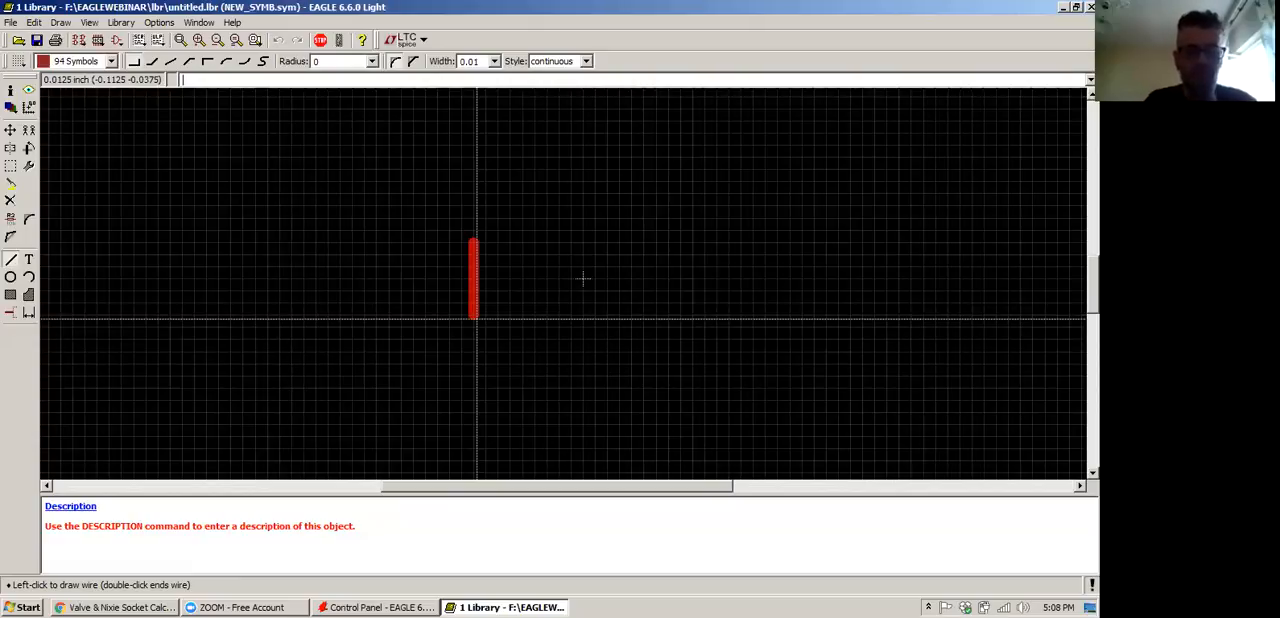
click(475, 352)
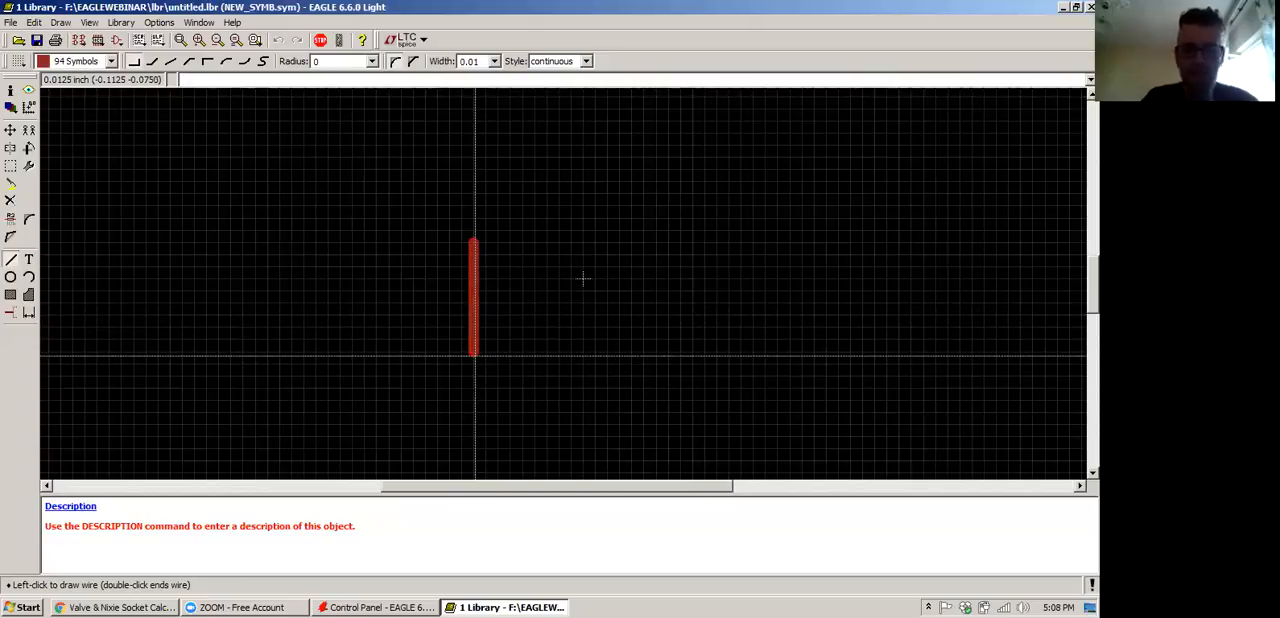
click(935, 241)
double_click(473, 241)
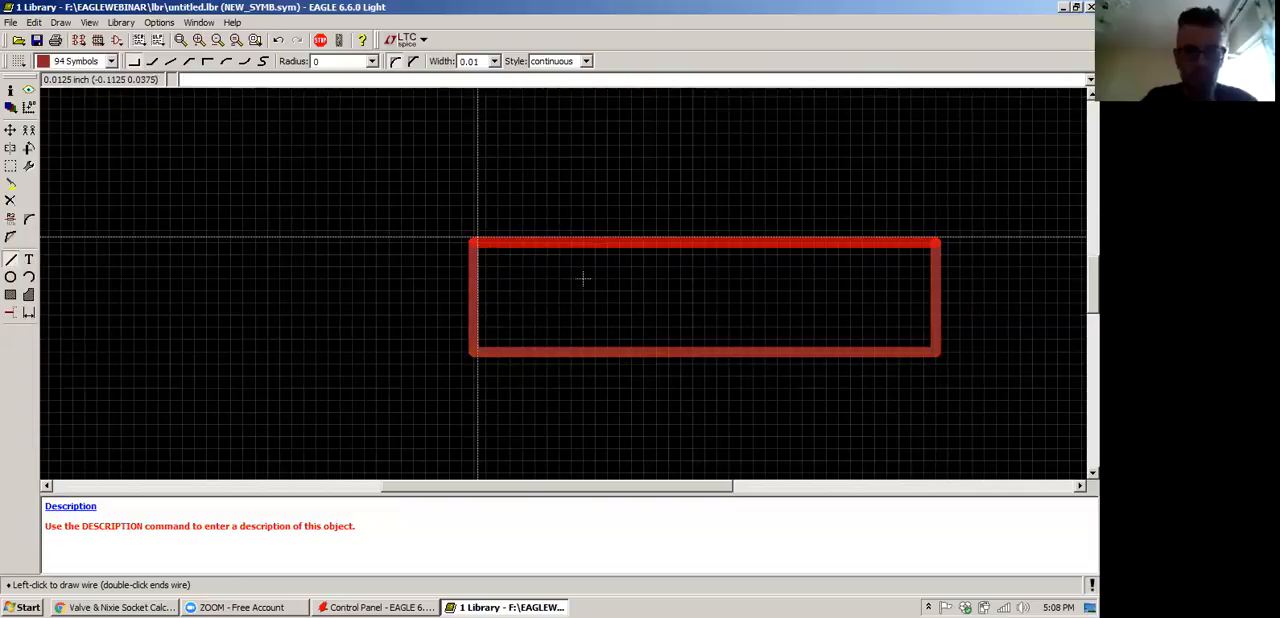
Group all four sides of the rectangle and move them together so the rectangle sits roughly centred on the origin
click(10, 165)
drag(391, 194, 1015, 375)
click(10, 130)
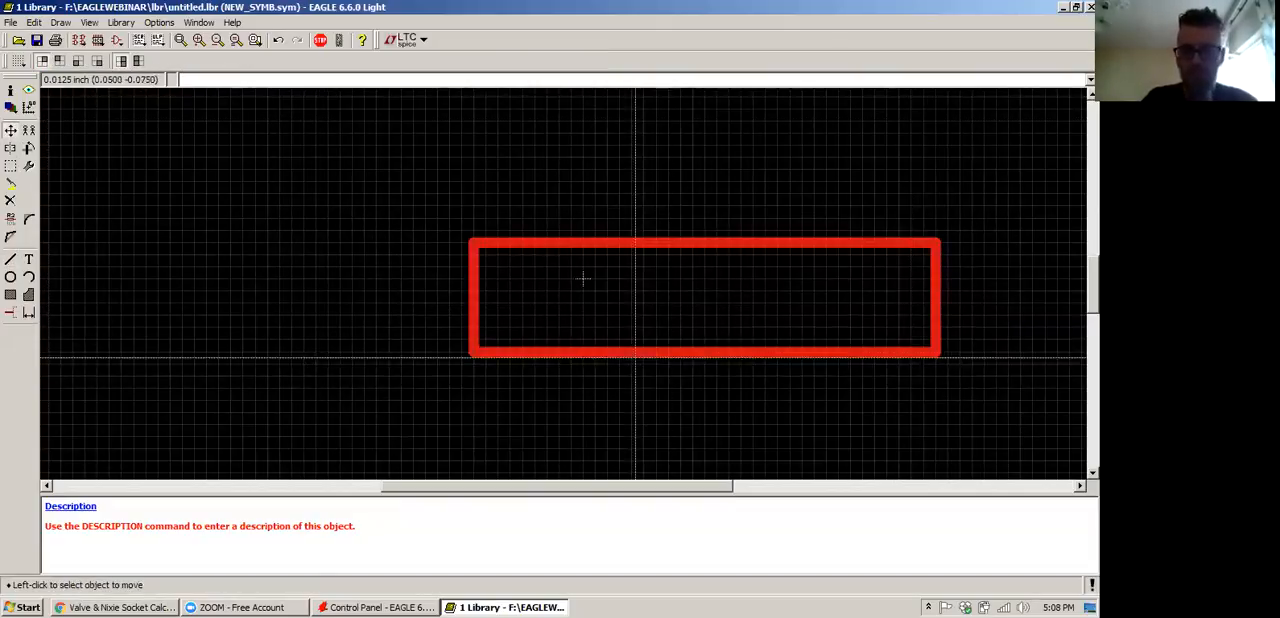
right_click(630, 354)
click(690, 490)
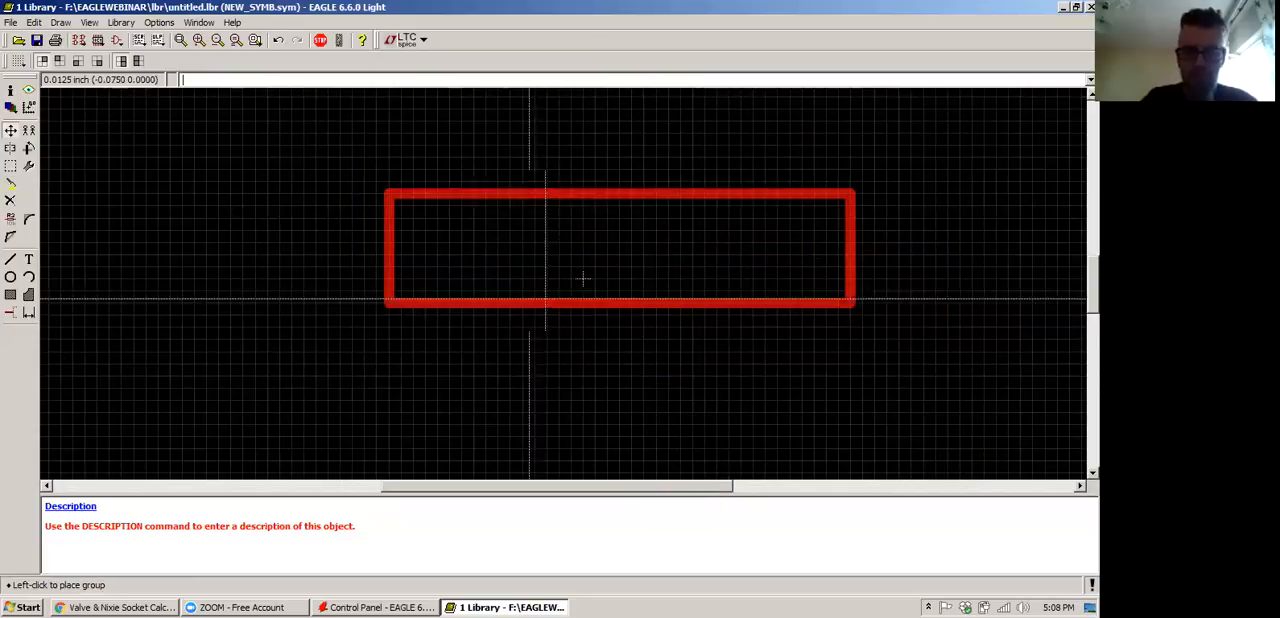
click(583, 278)
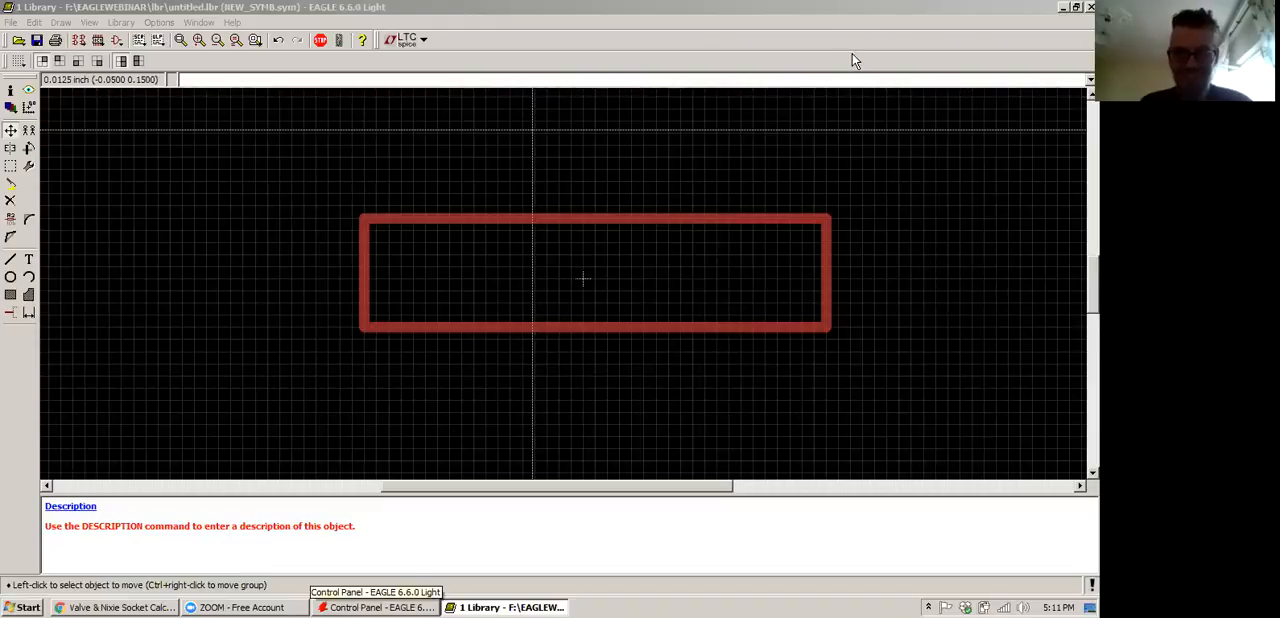
Move the rectangle's lower edge down by one 0.0125-inch grid step, stretching the sides with it
click(668, 52)
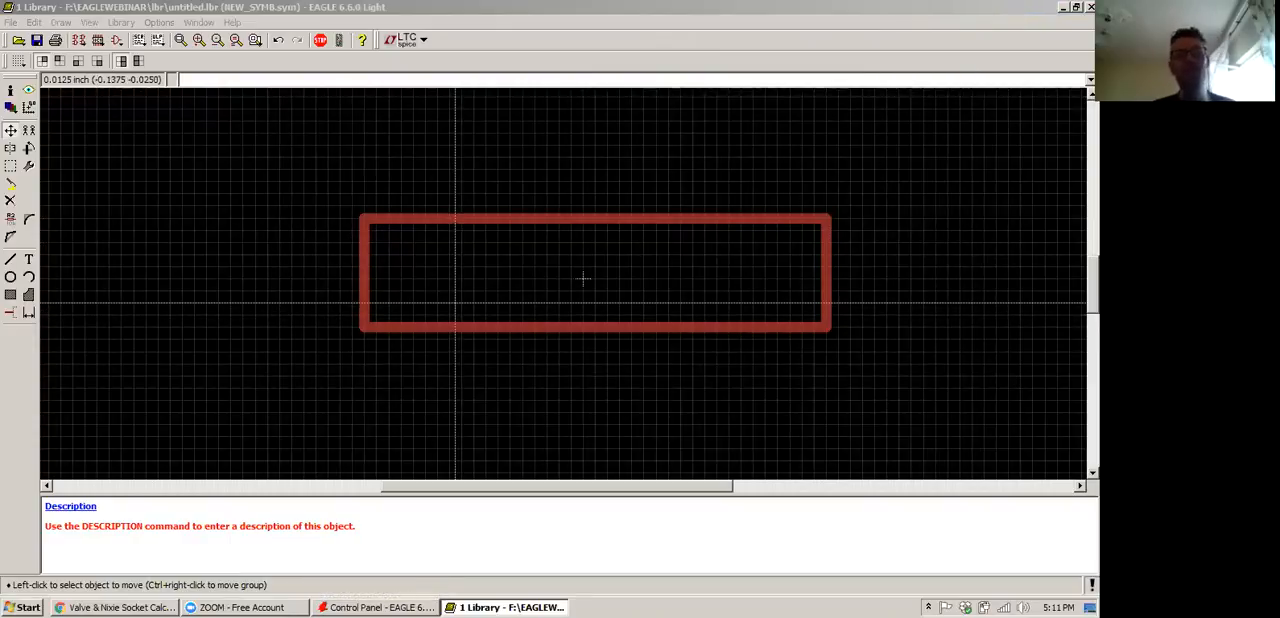
click(10, 260)
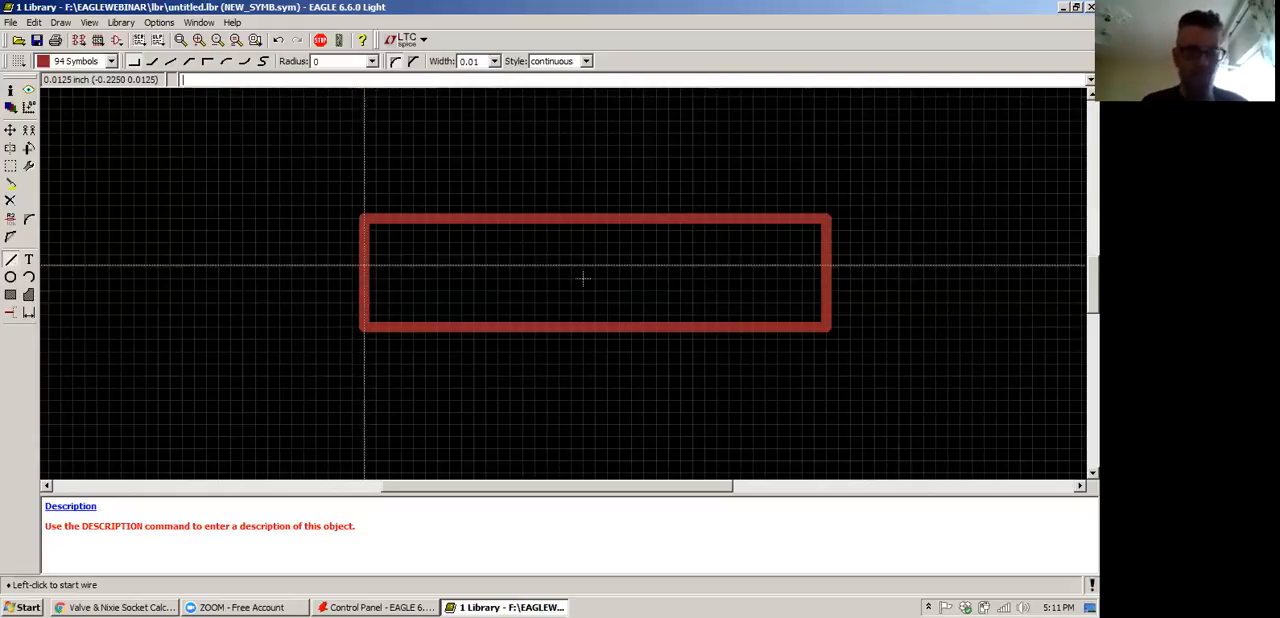
click(10, 131)
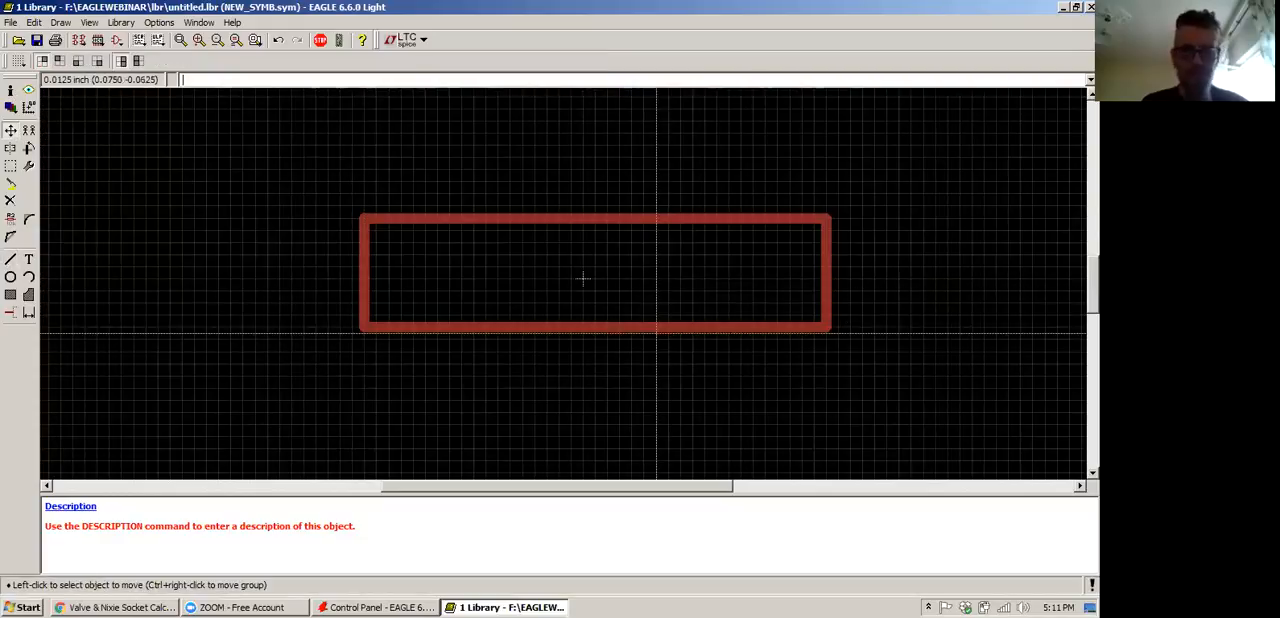
click(608, 330)
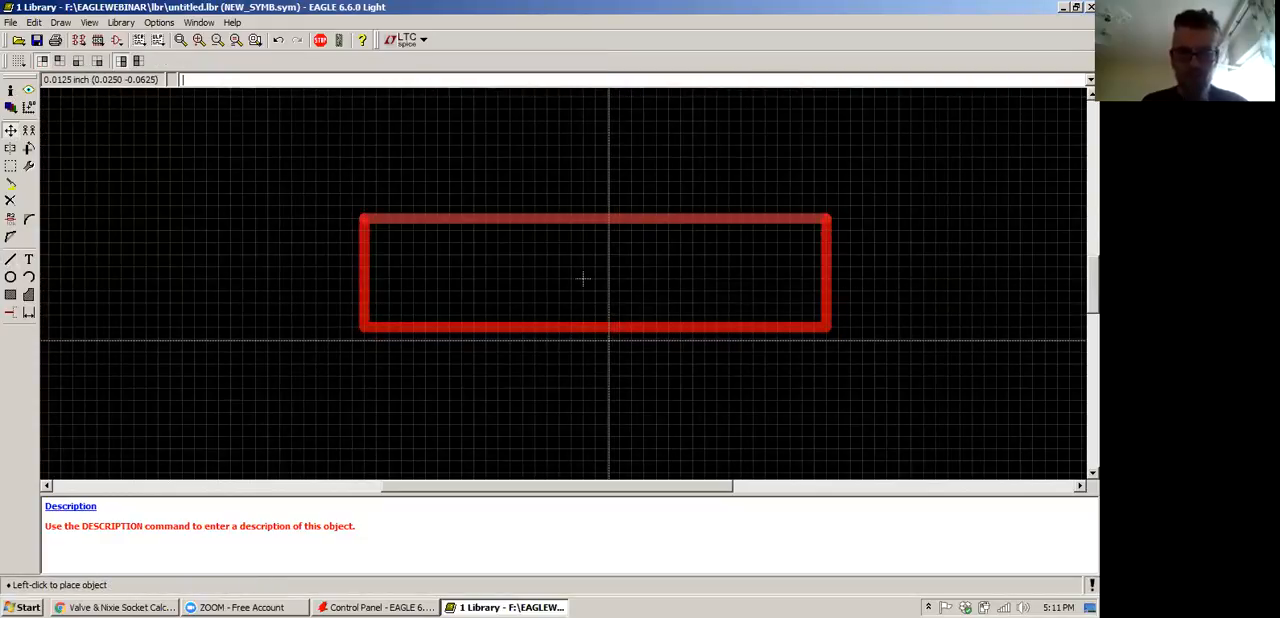
click(608, 349)
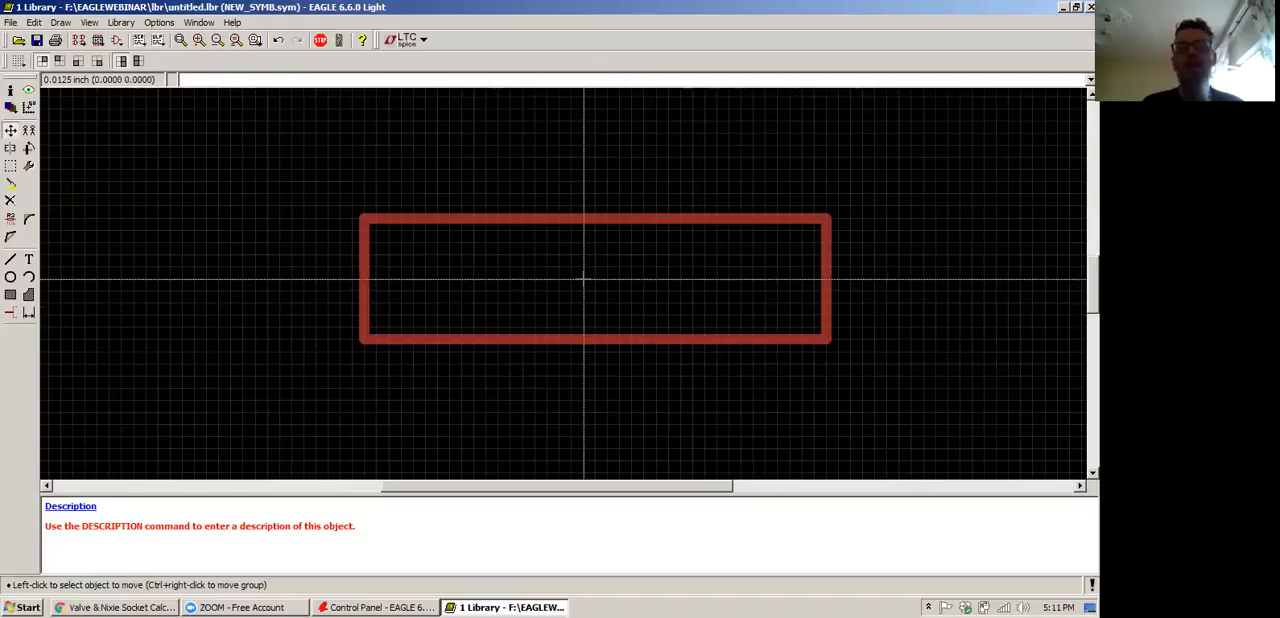
Group the whole rectangle and move it 0.0125 inch to the left so it is centred horizontally on the origin
click(10, 165)
drag(284, 181, 830, 423)
key(F7)
right_click(586, 335)
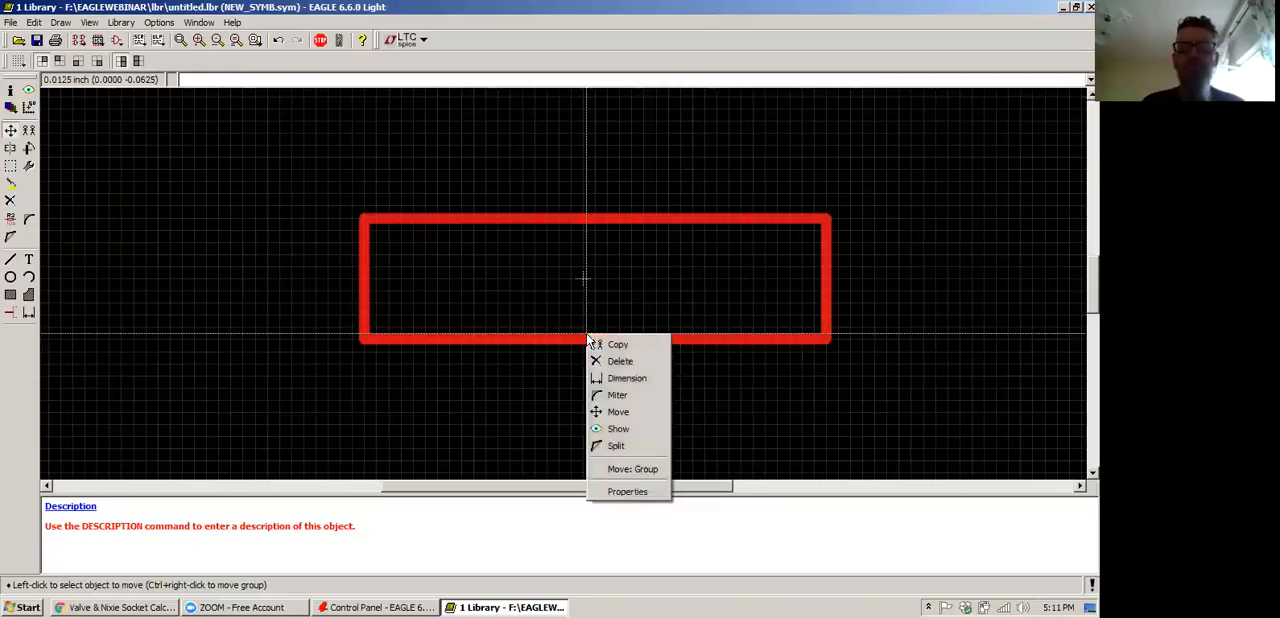
click(615, 430)
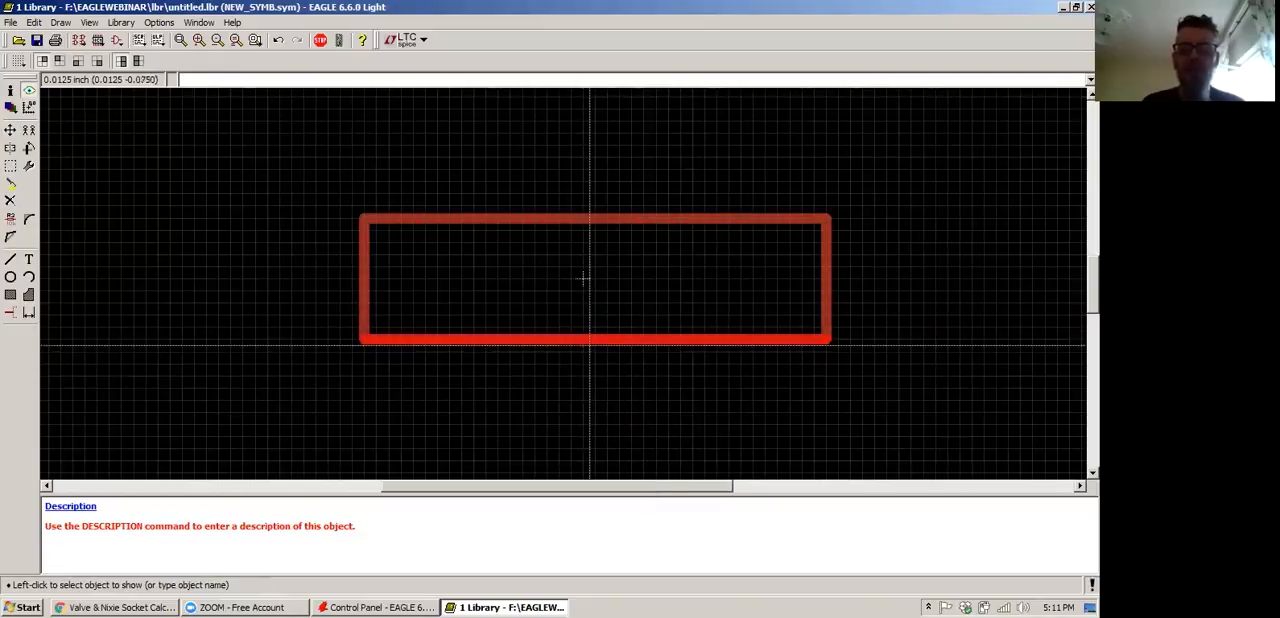
right_click(590, 342)
click(10, 131)
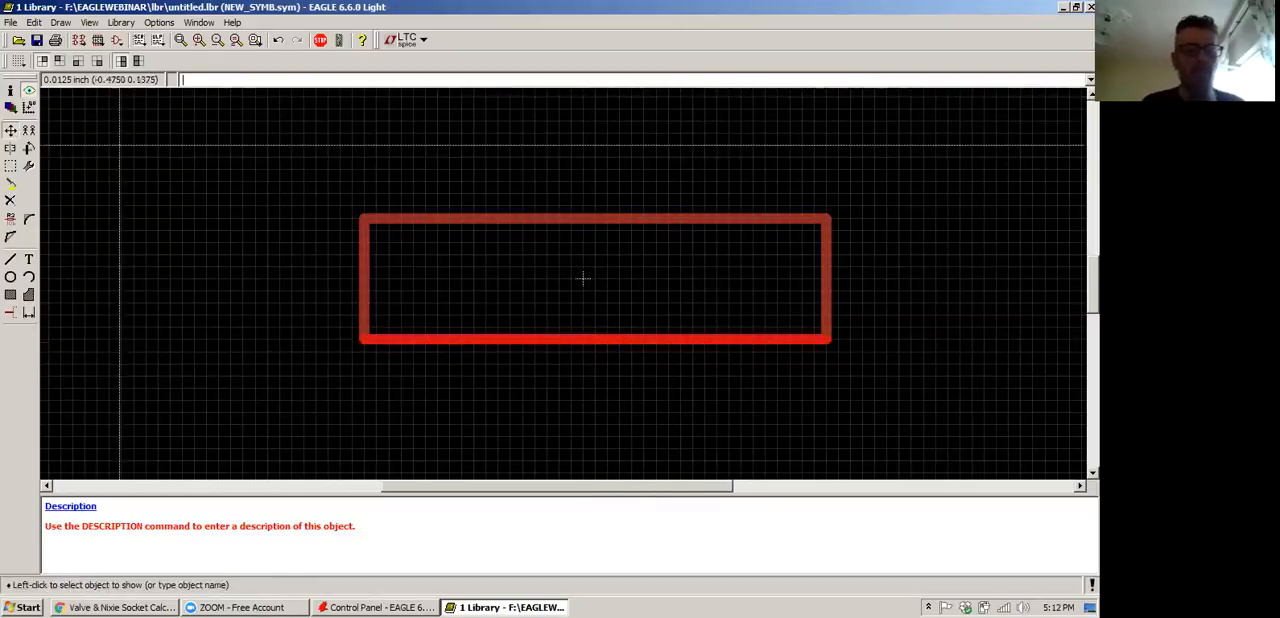
right_click(607, 343)
click(655, 481)
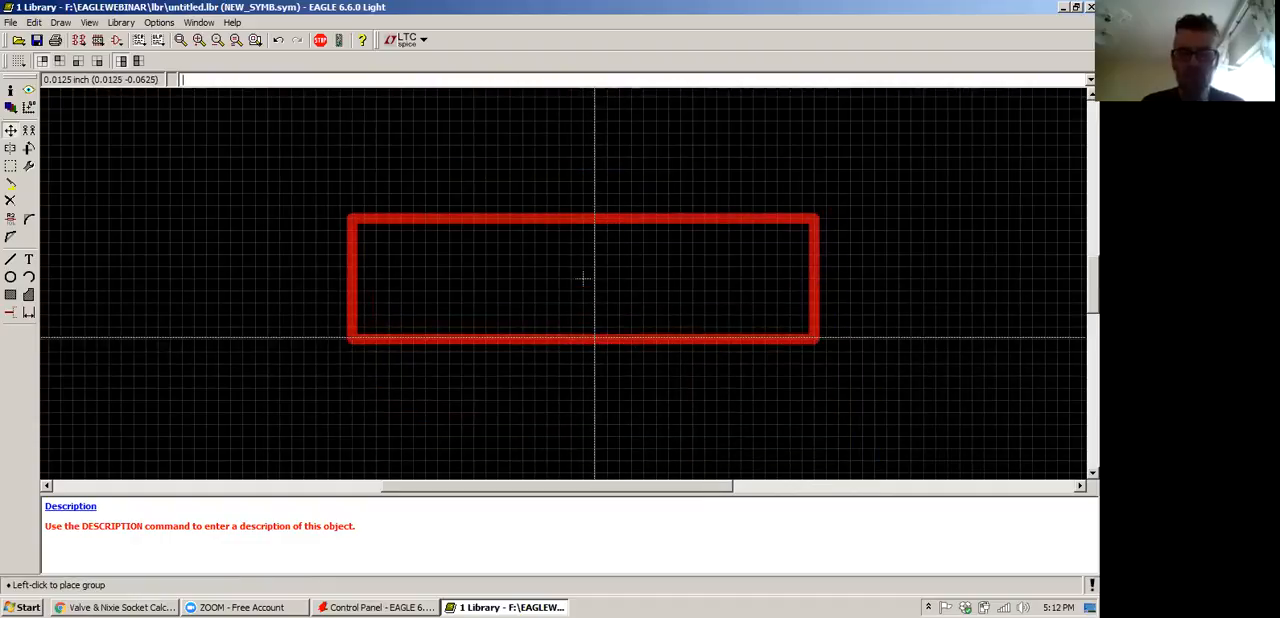
click(583, 278)
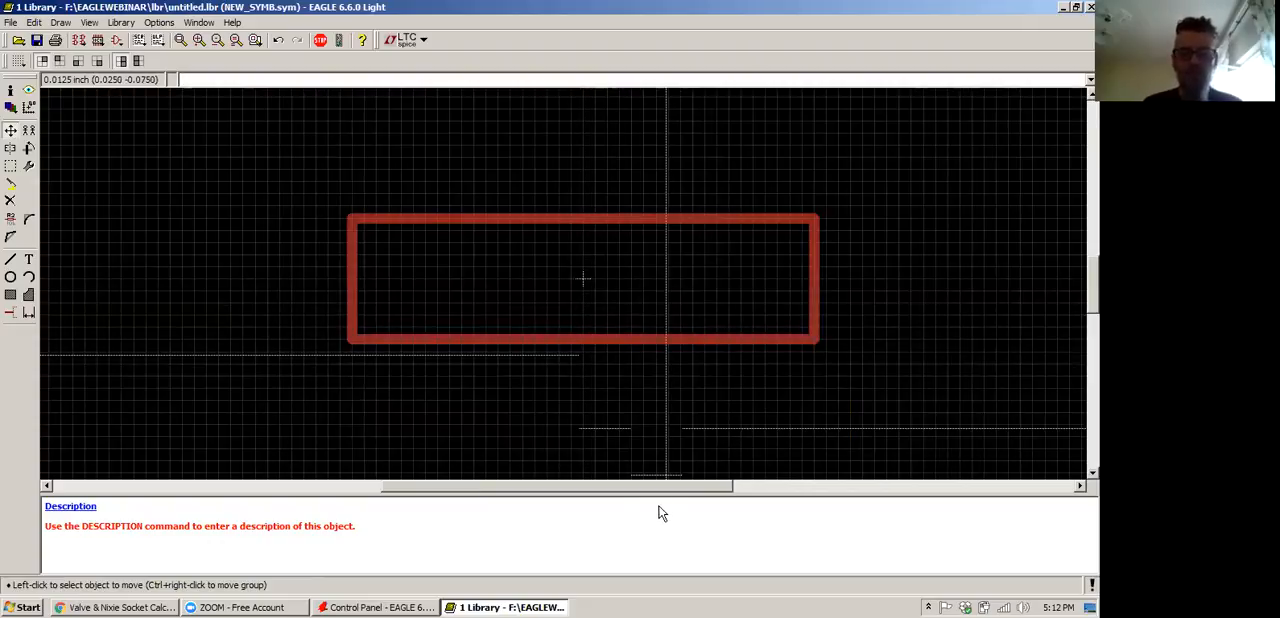
mouse_move(643, 487)
mouse_down()
mouse_move(669, 490)
mouse_move(654, 486)
mouse_up()
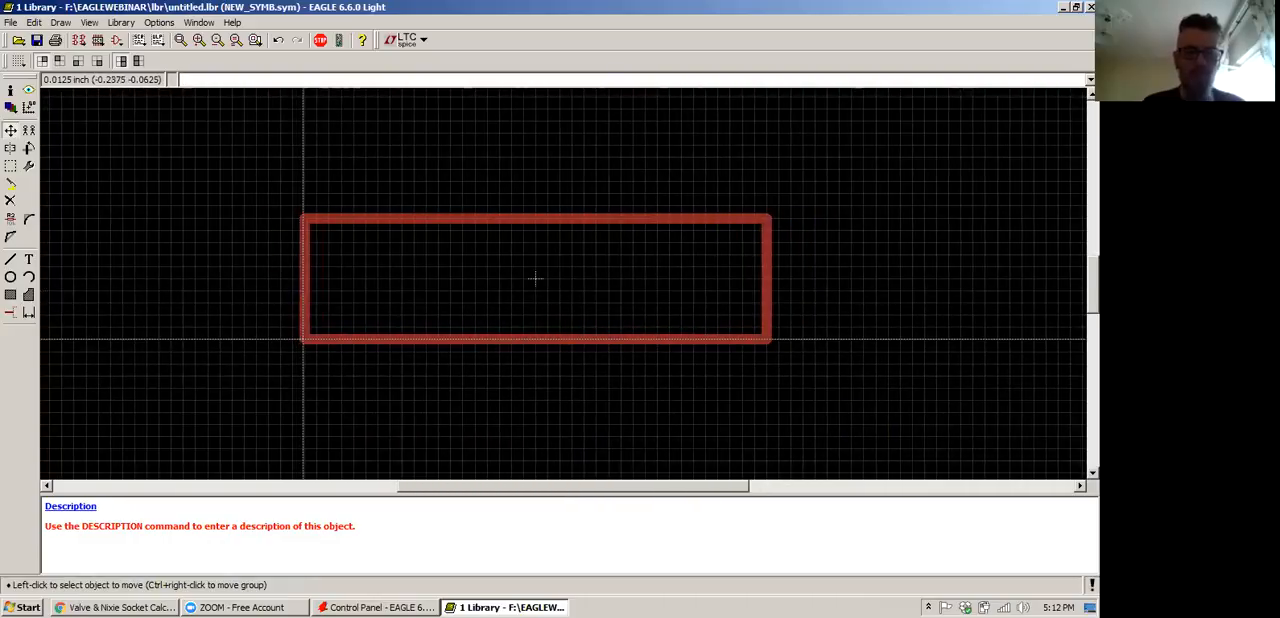
right_click(303, 340)
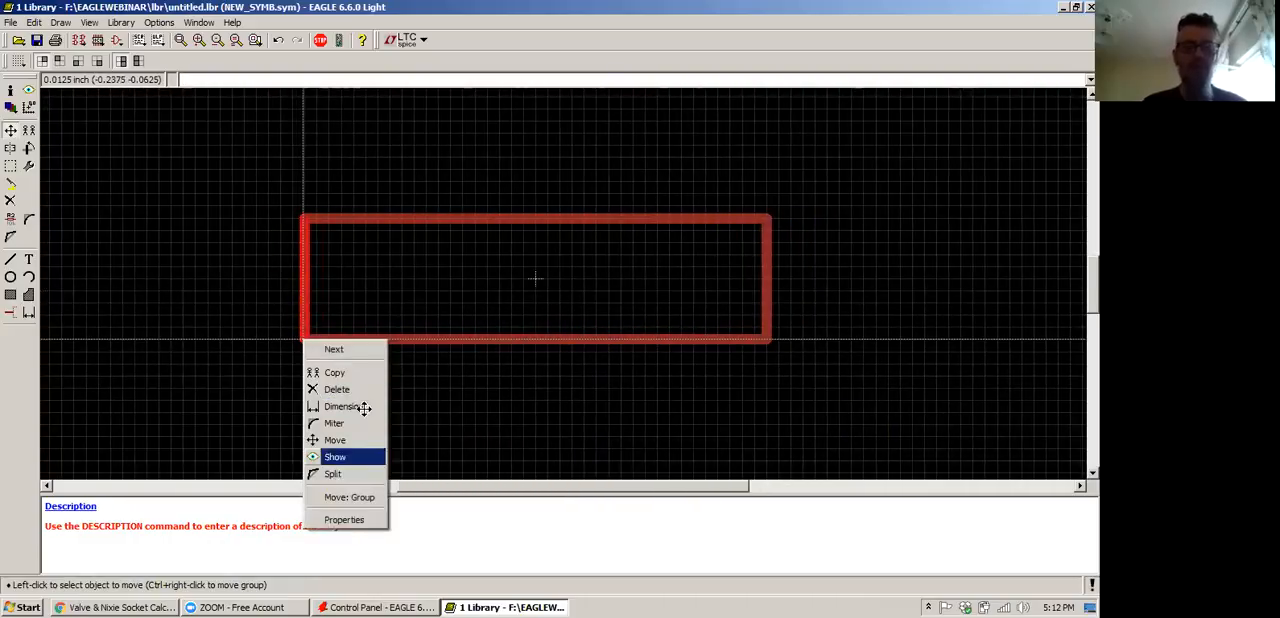
click(367, 496)
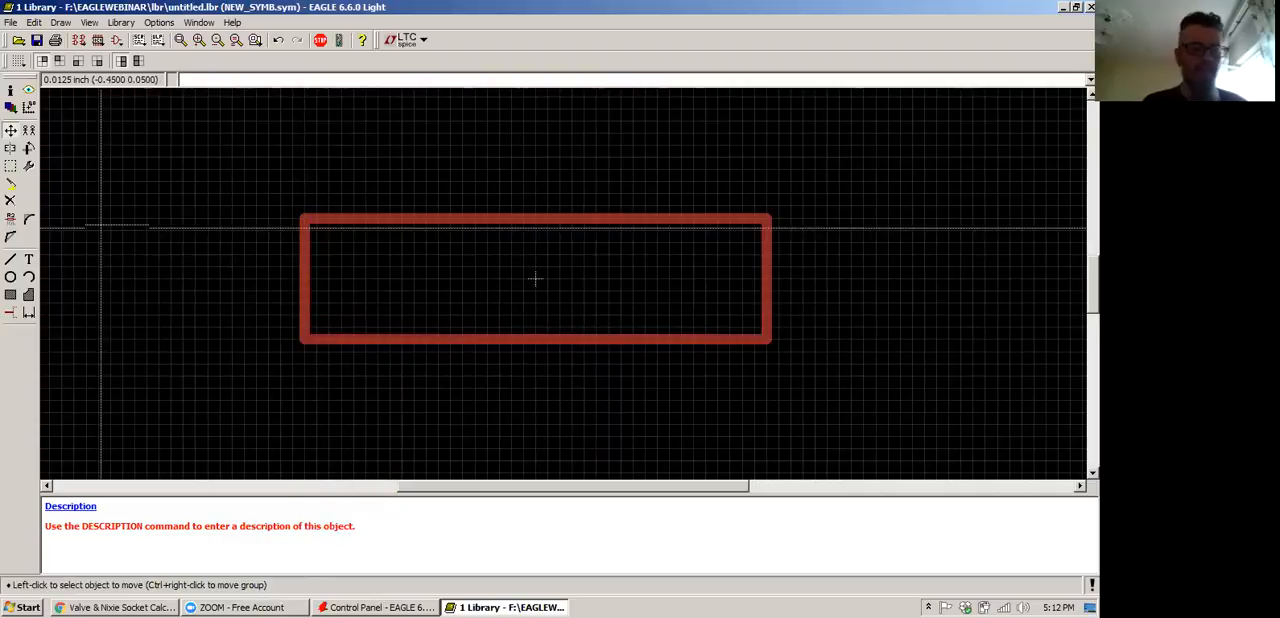
Draw a horizontal lead line about 0.05 inch long outward from the middle of each short side of the rectangle
click(10, 260)
click(10, 260)
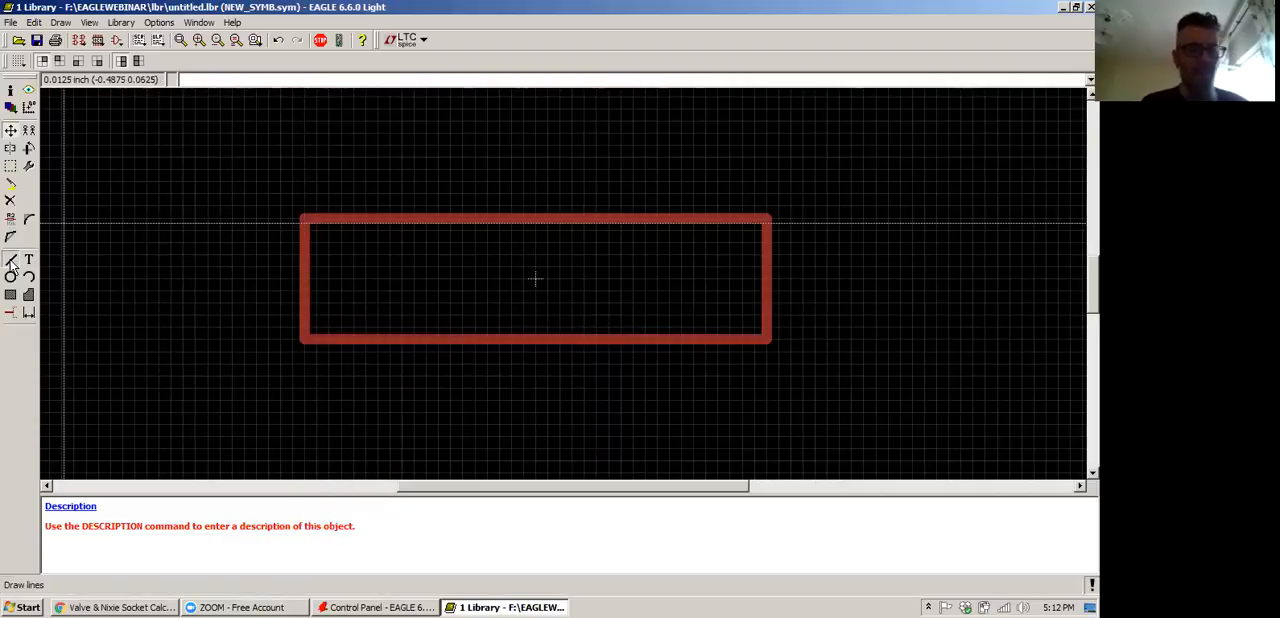
click(305, 279)
double_click(255, 279)
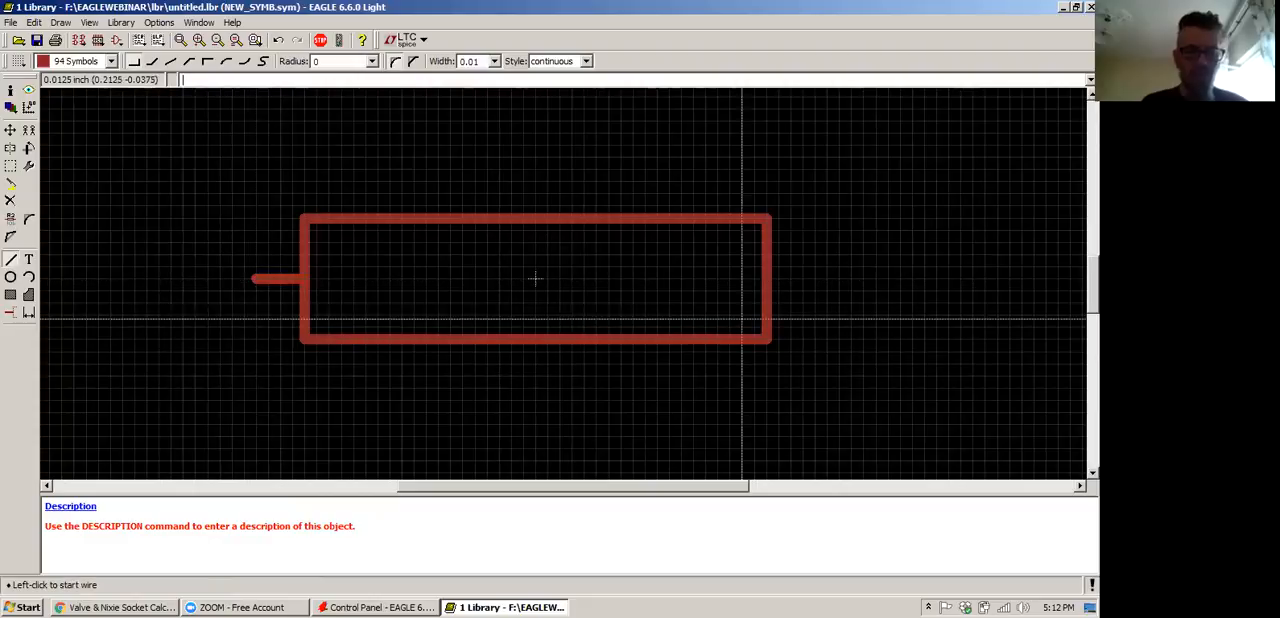
click(768, 279)
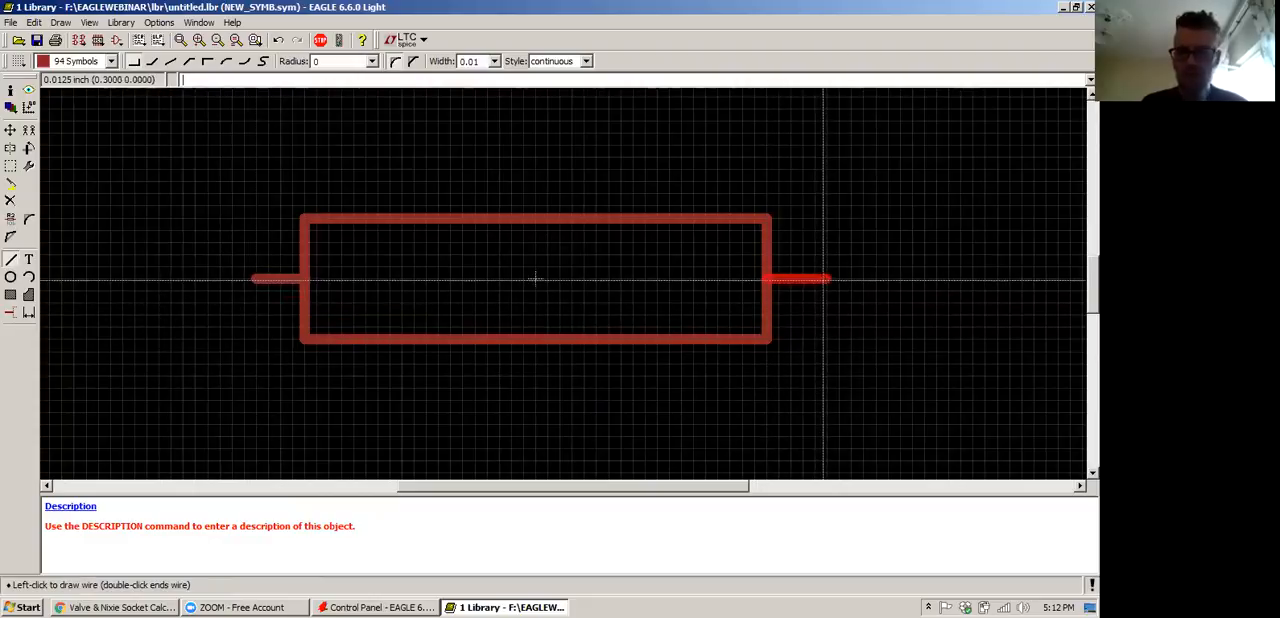
double_click(817, 279)
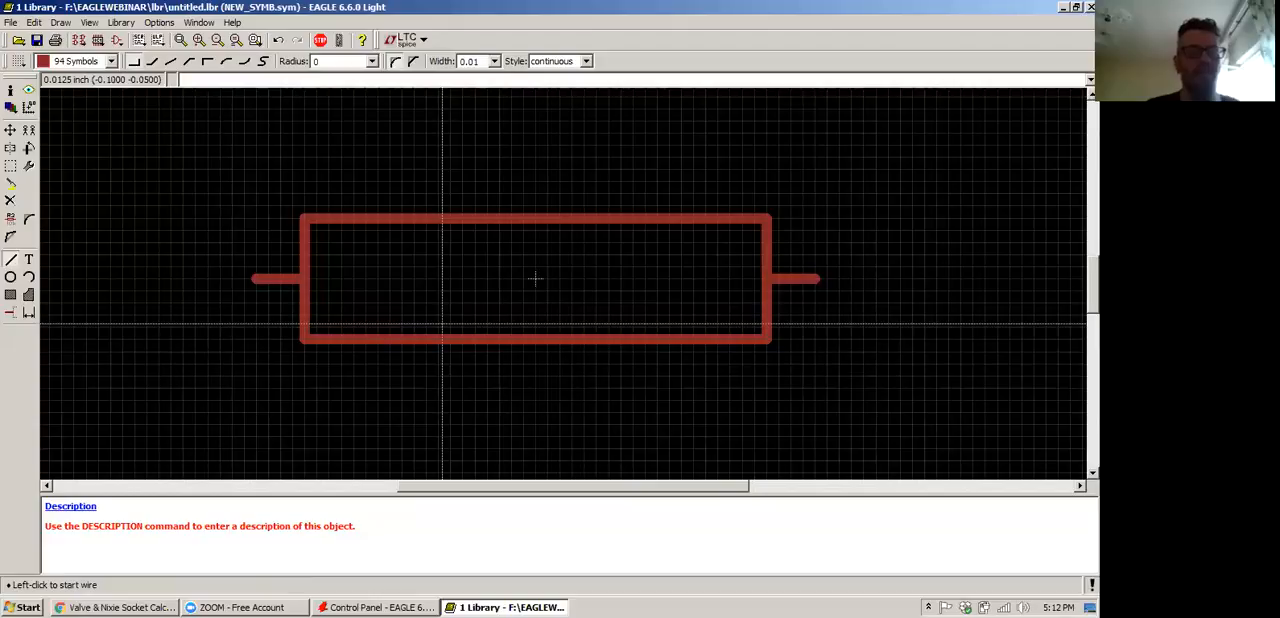
scroll(535, 279, down, 2)
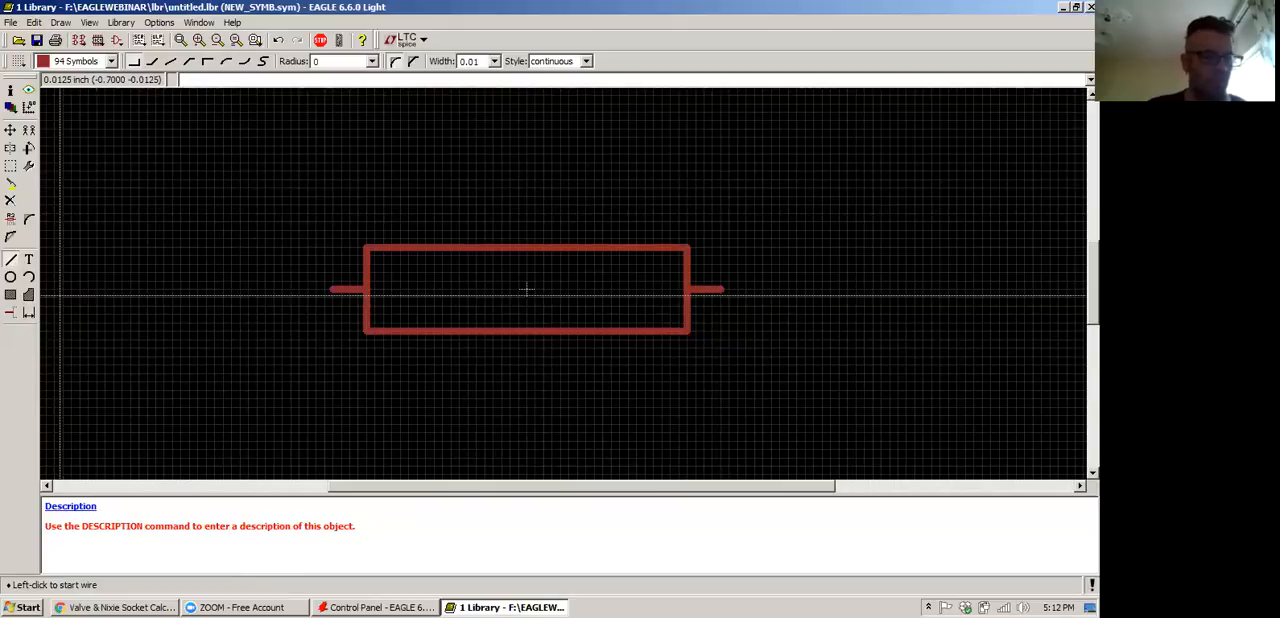
click(15, 317)
click(11, 314)
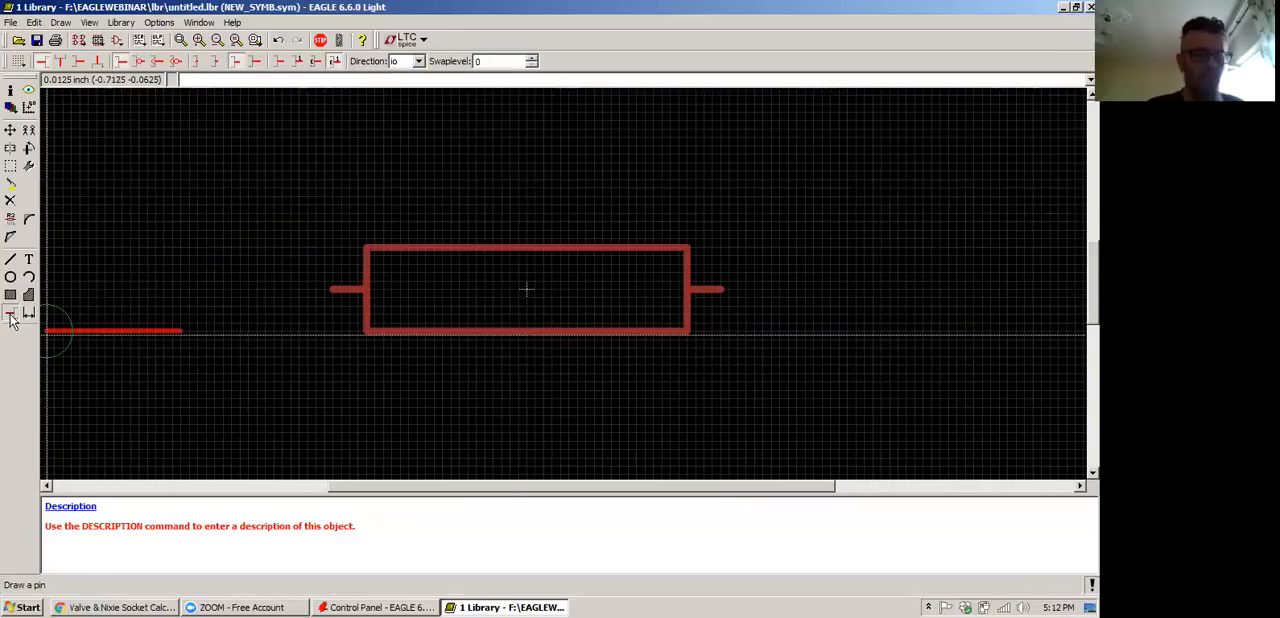
click(10, 130)
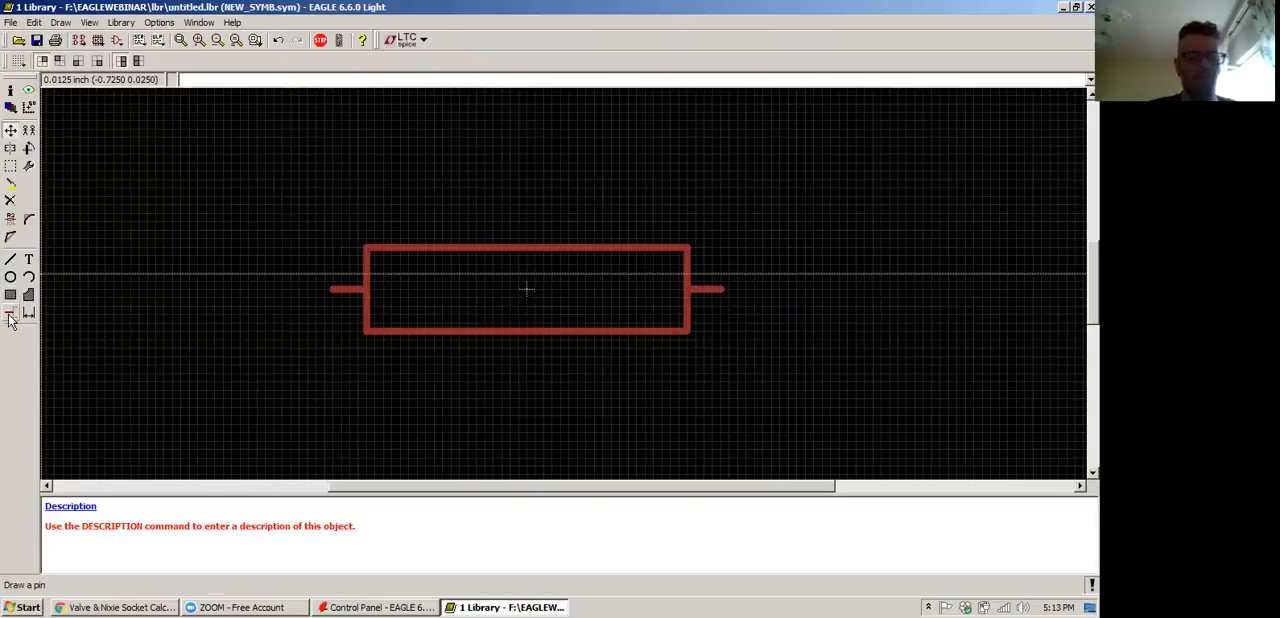
Place two short pins with direction io at (-0.3375, 0) and (0.3375, 0), rotating the second to point towards the rectangle
text(PIN)
key(Return)
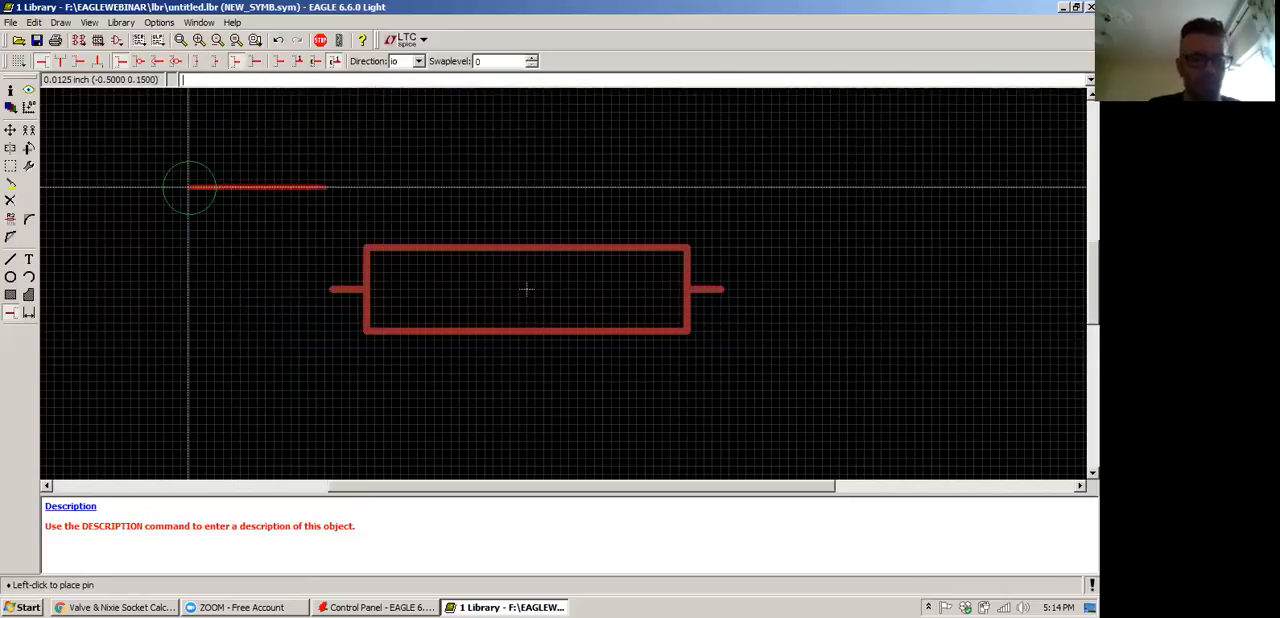
click(253, 66)
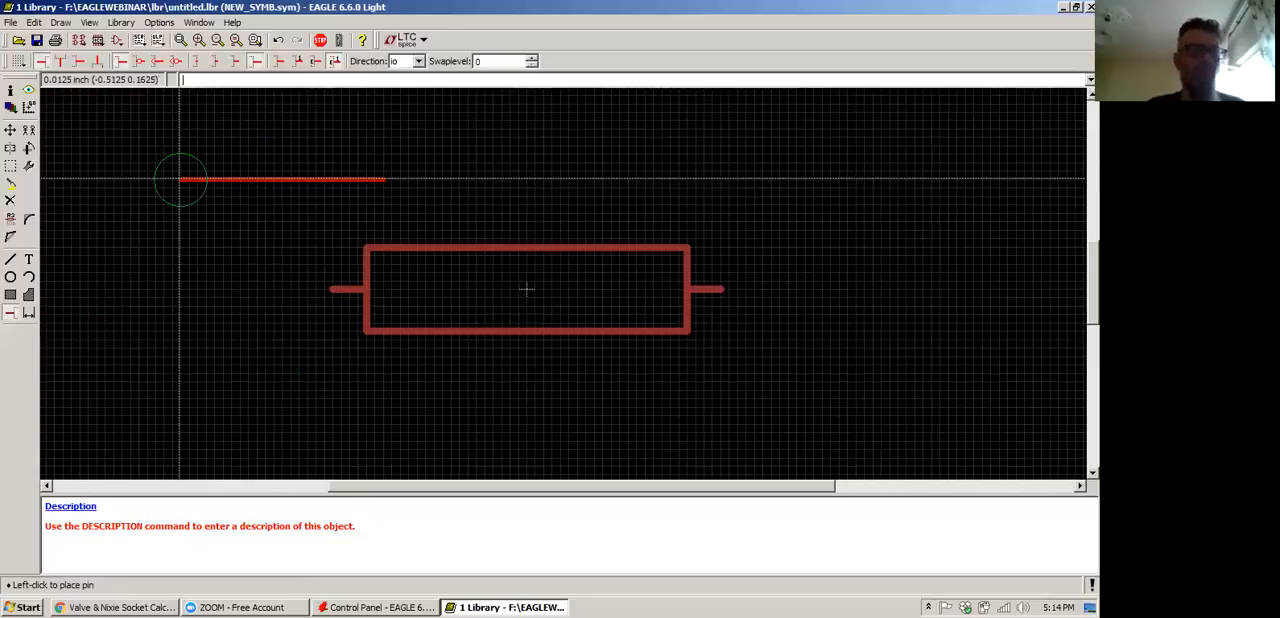
click(419, 62)
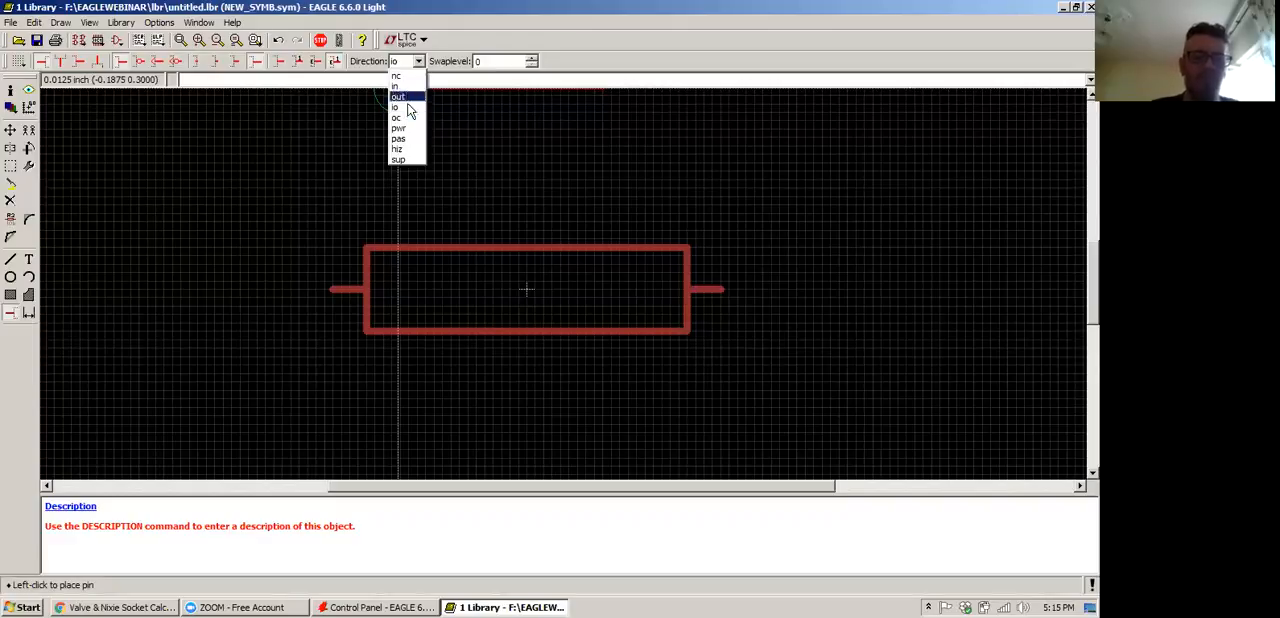
click(409, 107)
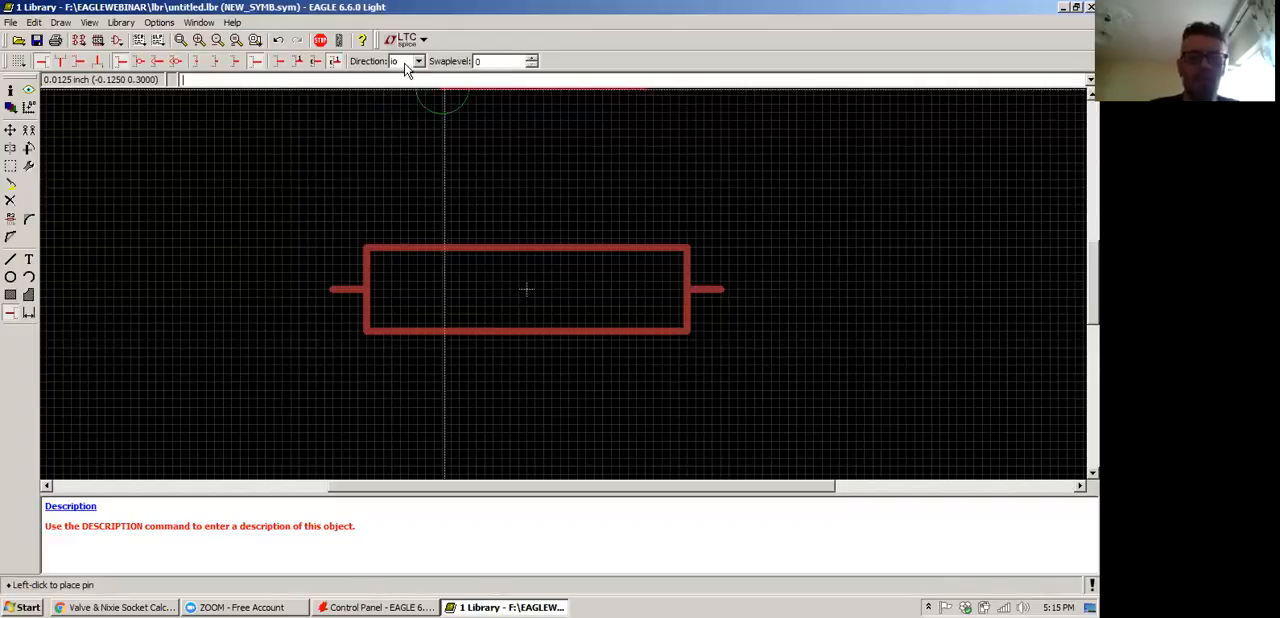
click(409, 62)
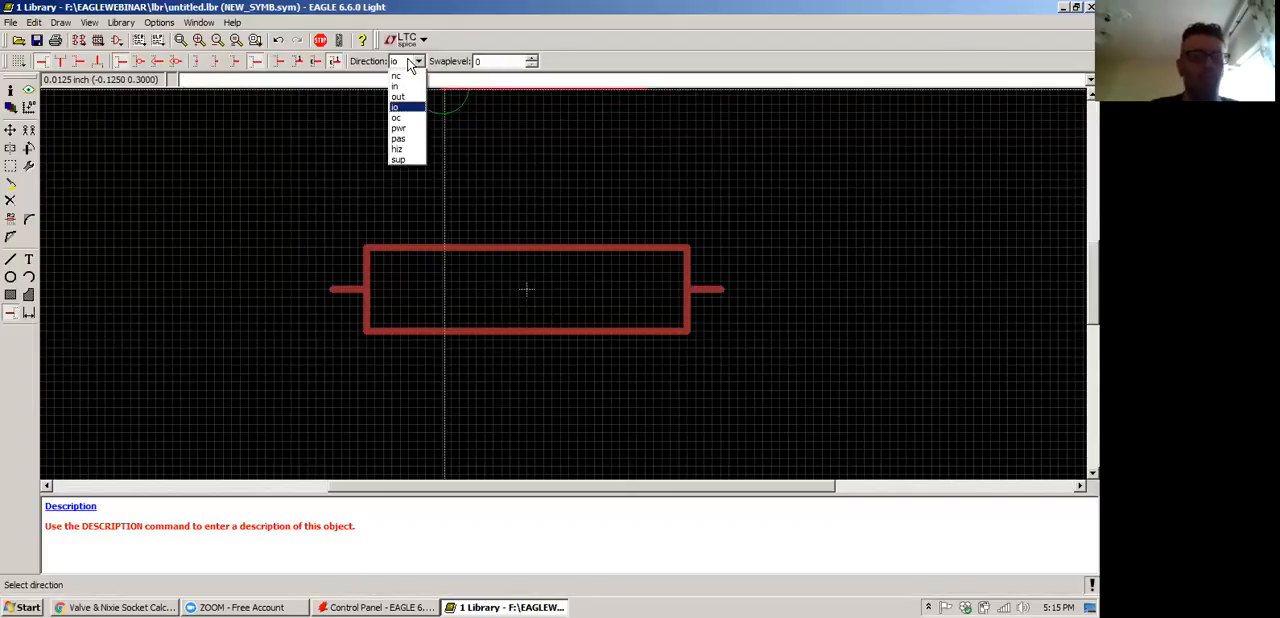
click(409, 62)
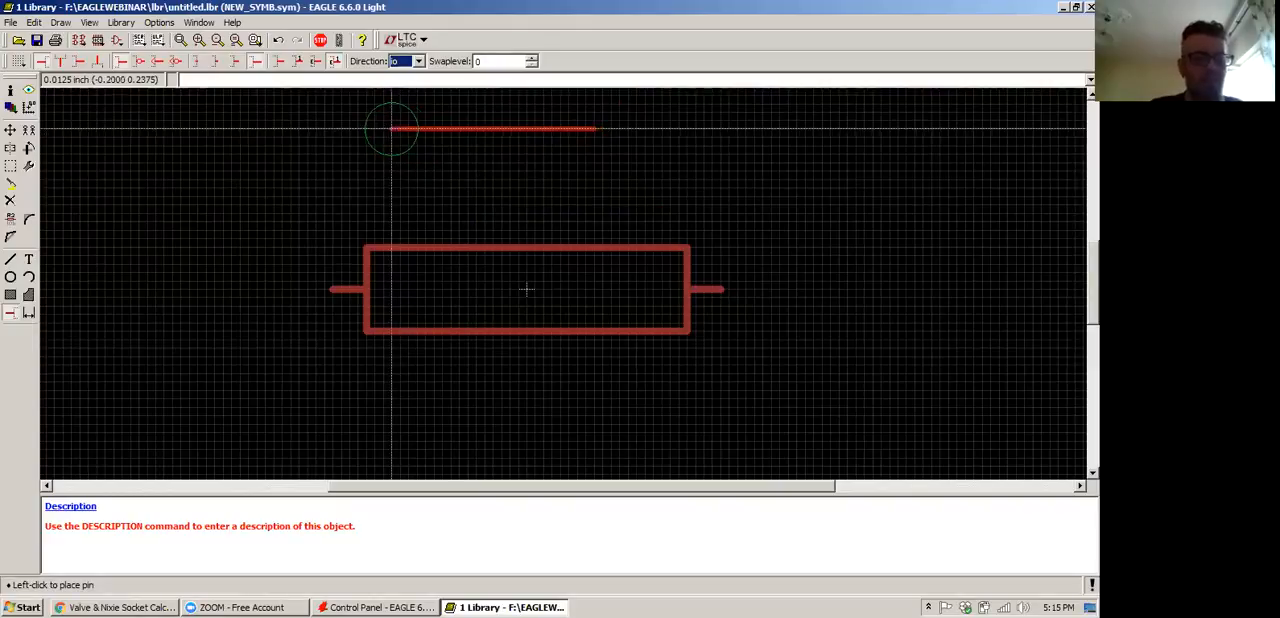
click(220, 63)
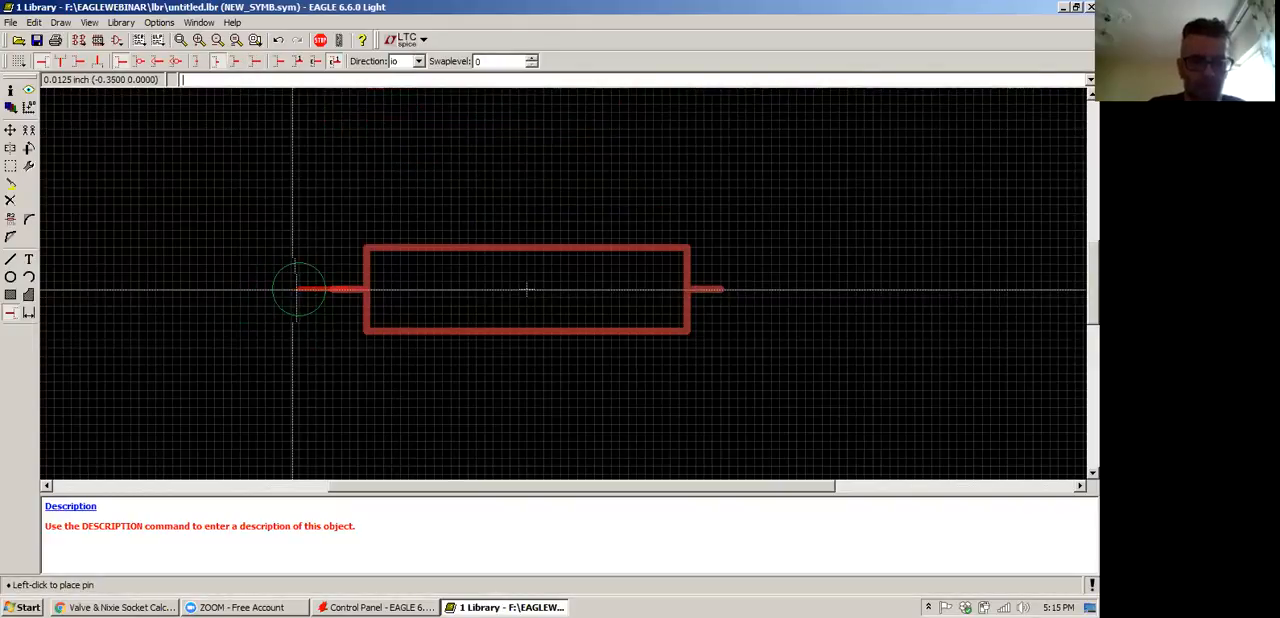
click(296, 290)
right_click(820, 292)
right_click(820, 292)
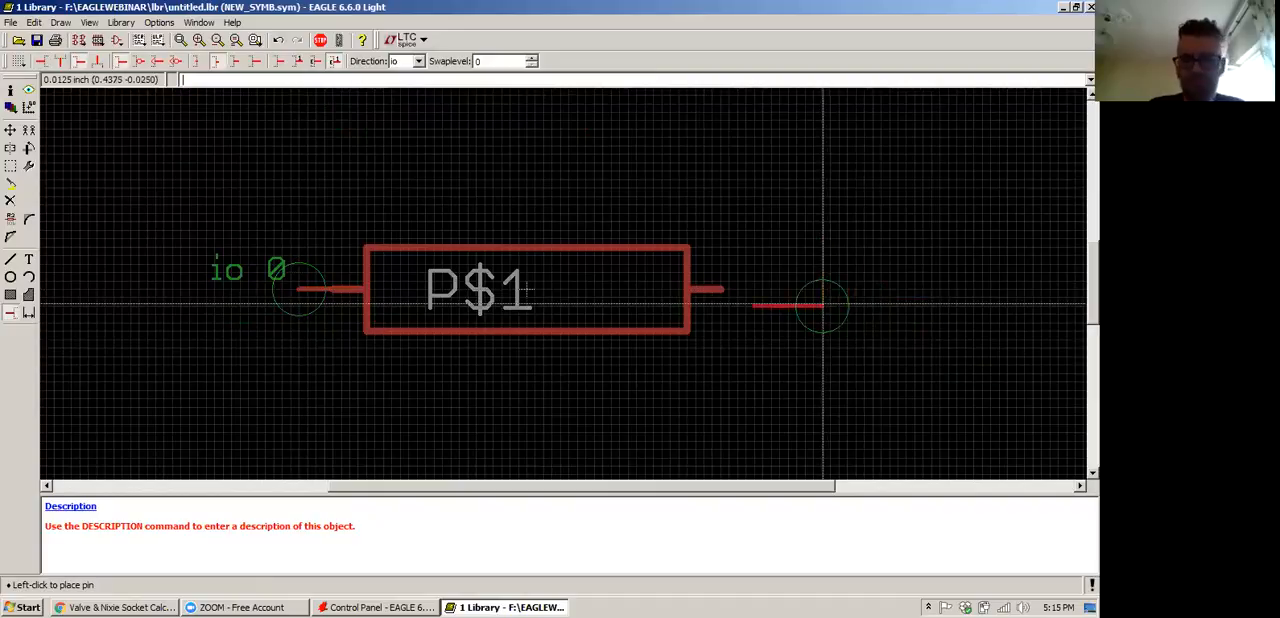
click(757, 291)
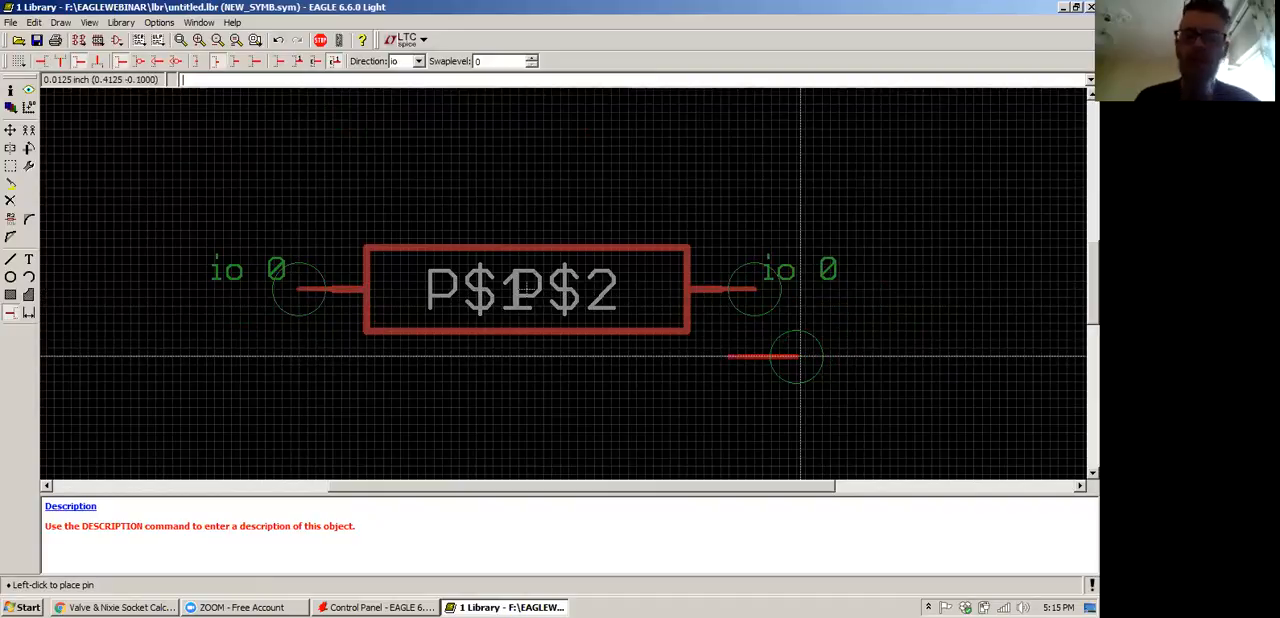
Rename the pin on the rectangle's left side to 1
click(10, 130)
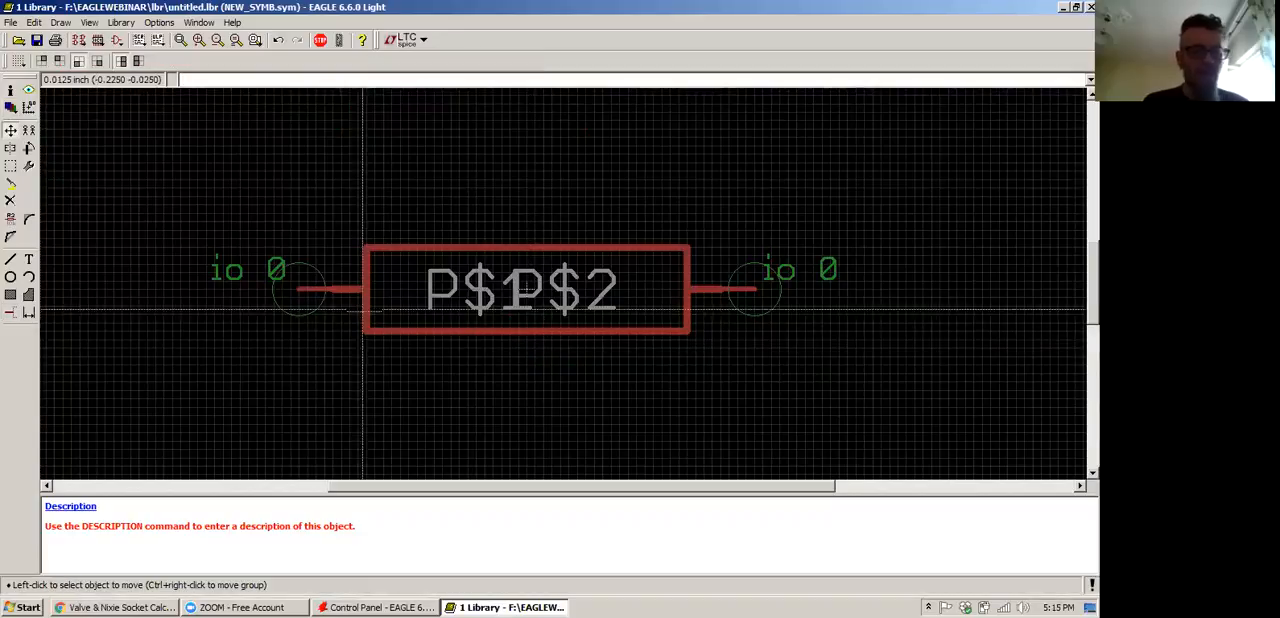
text(NAME)
key(Return)
click(306, 300)
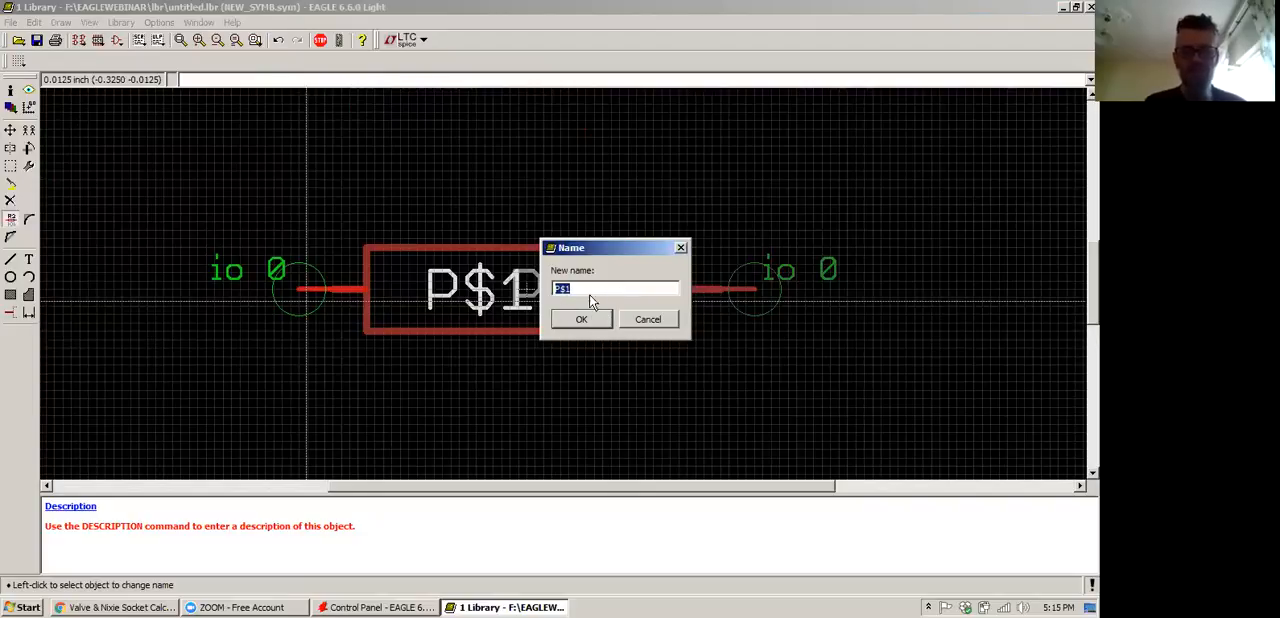
click(582, 291)
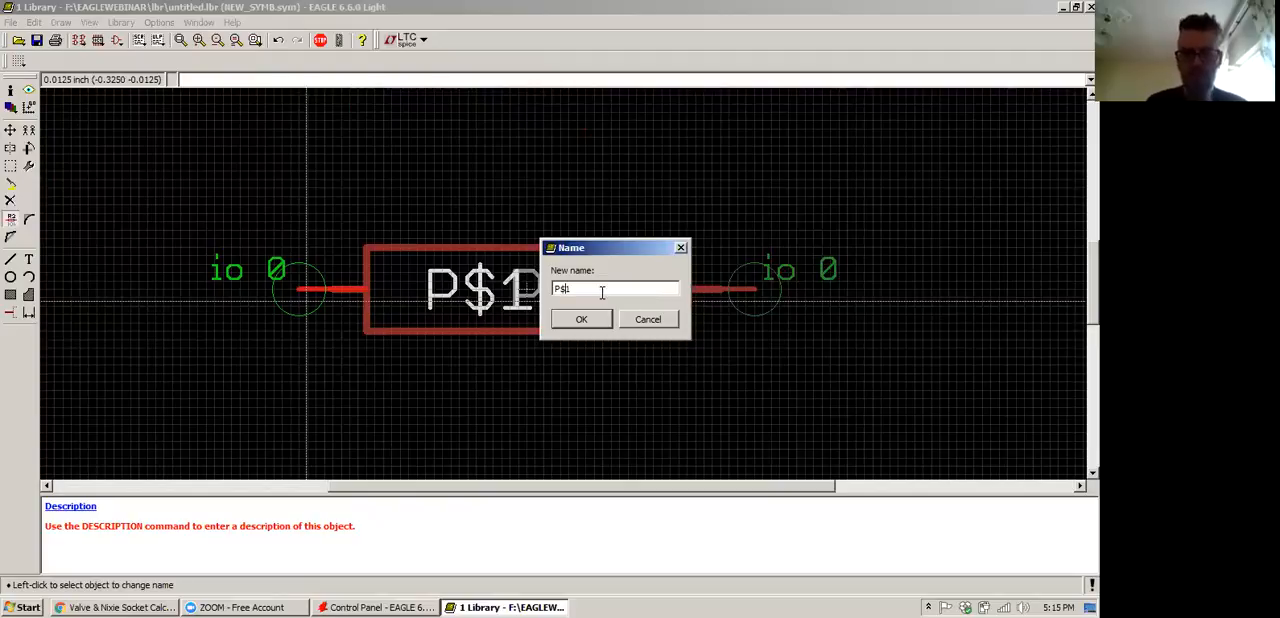
key(BackSpace)
key(BackSpace)
key(BackSpace)
text(1)
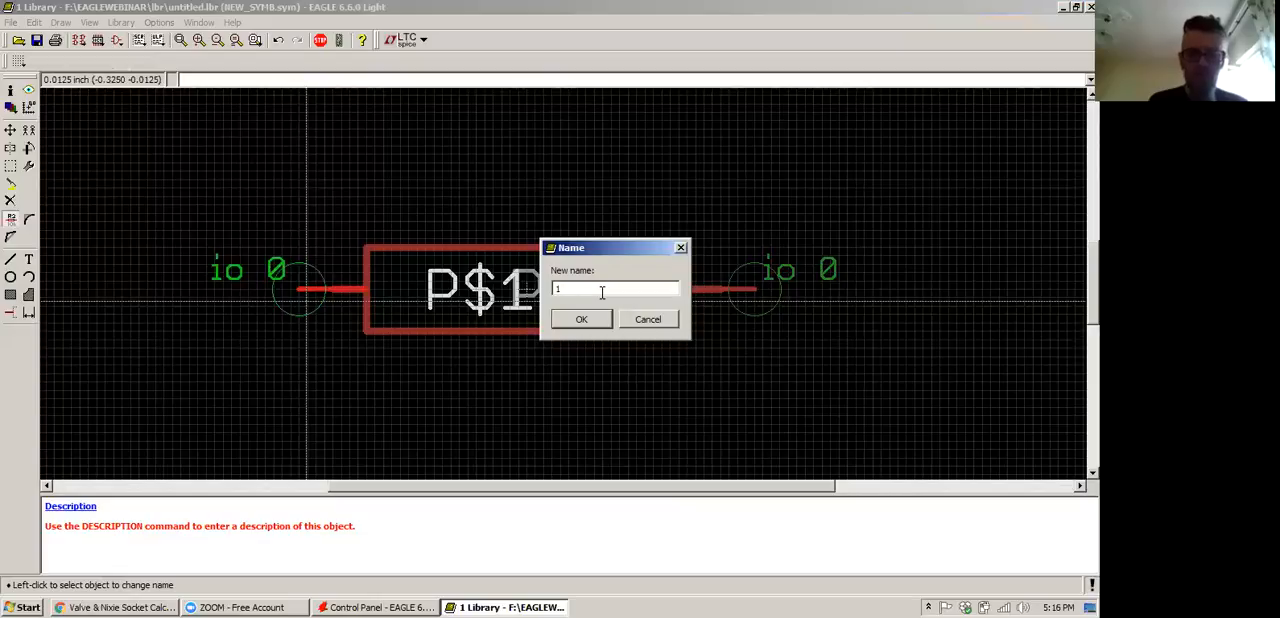
key(Return)
Rename the pin on the rectangle's right side to 2
click(752, 305)
text(2)
key(Return)
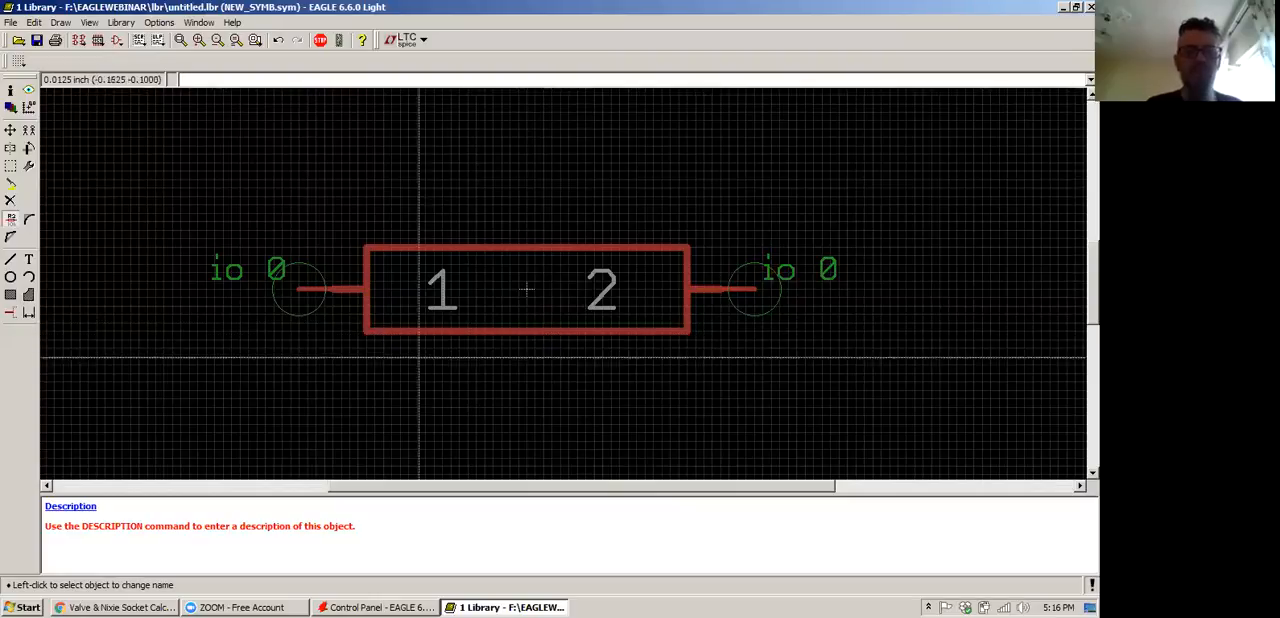
Set the visibility of pin 1 on the rectangle's left side to off
right_click(292, 304)
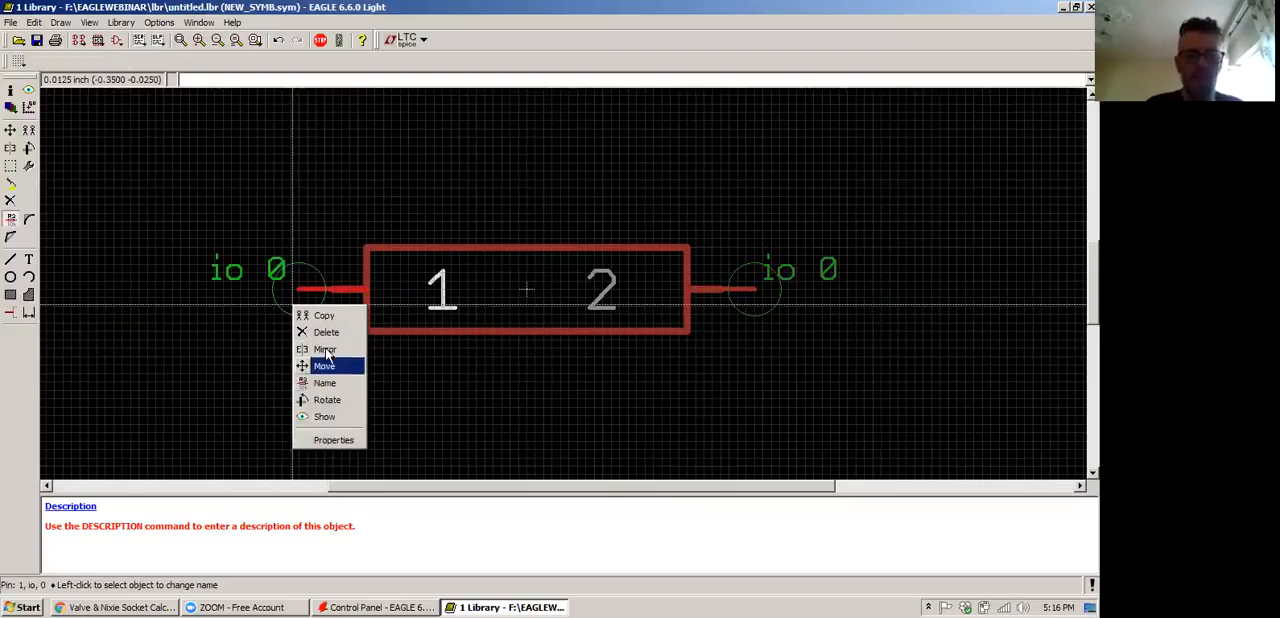
click(335, 439)
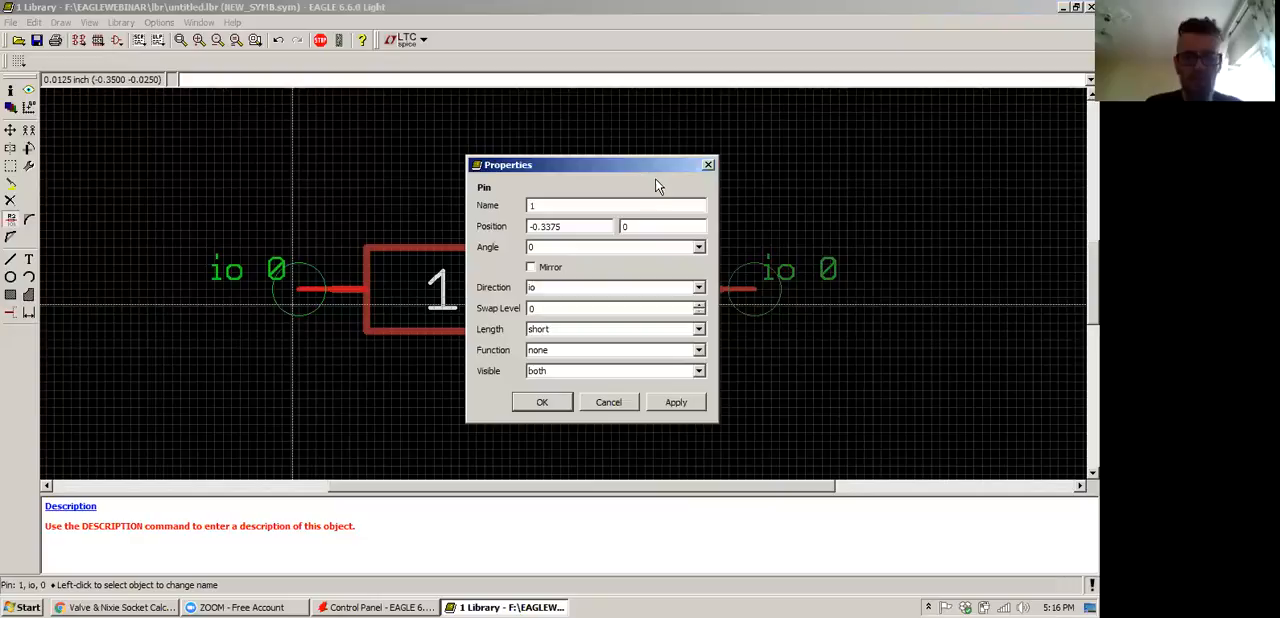
drag(651, 172, 649, 65)
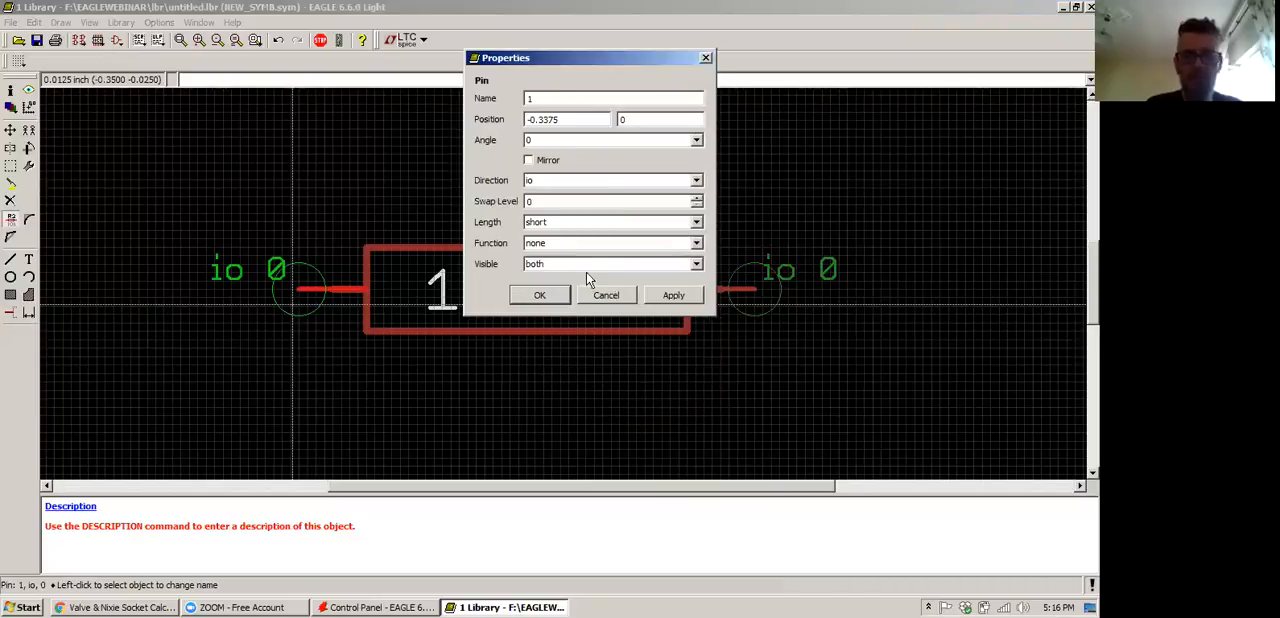
click(591, 265)
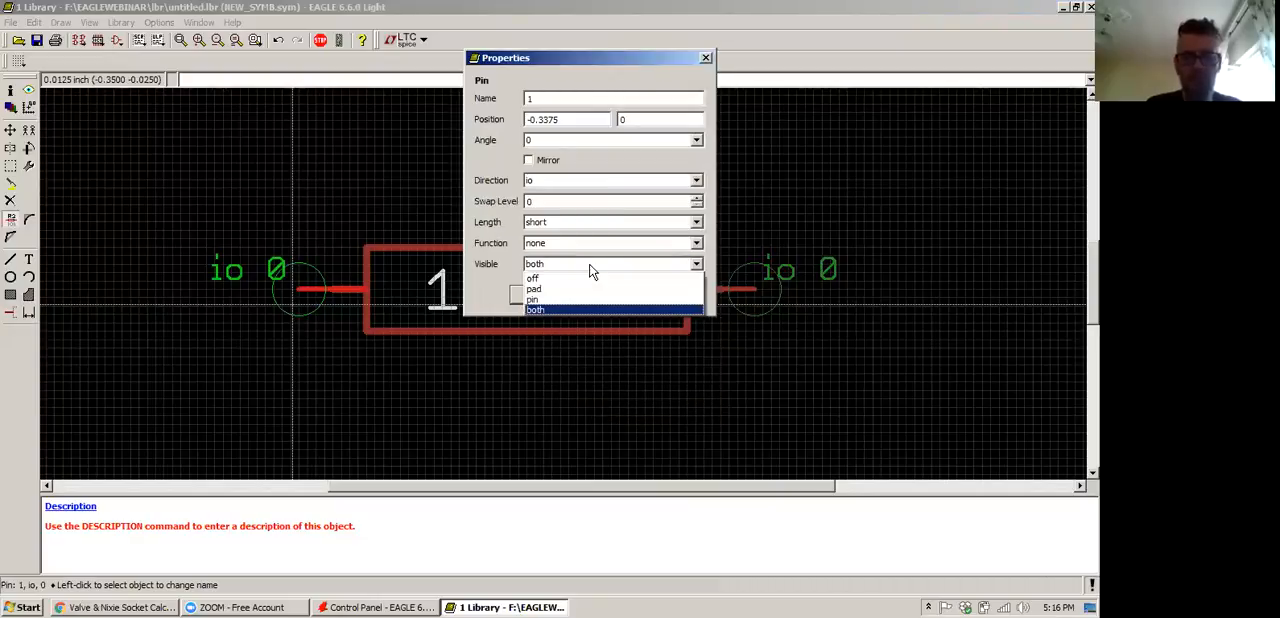
click(489, 277)
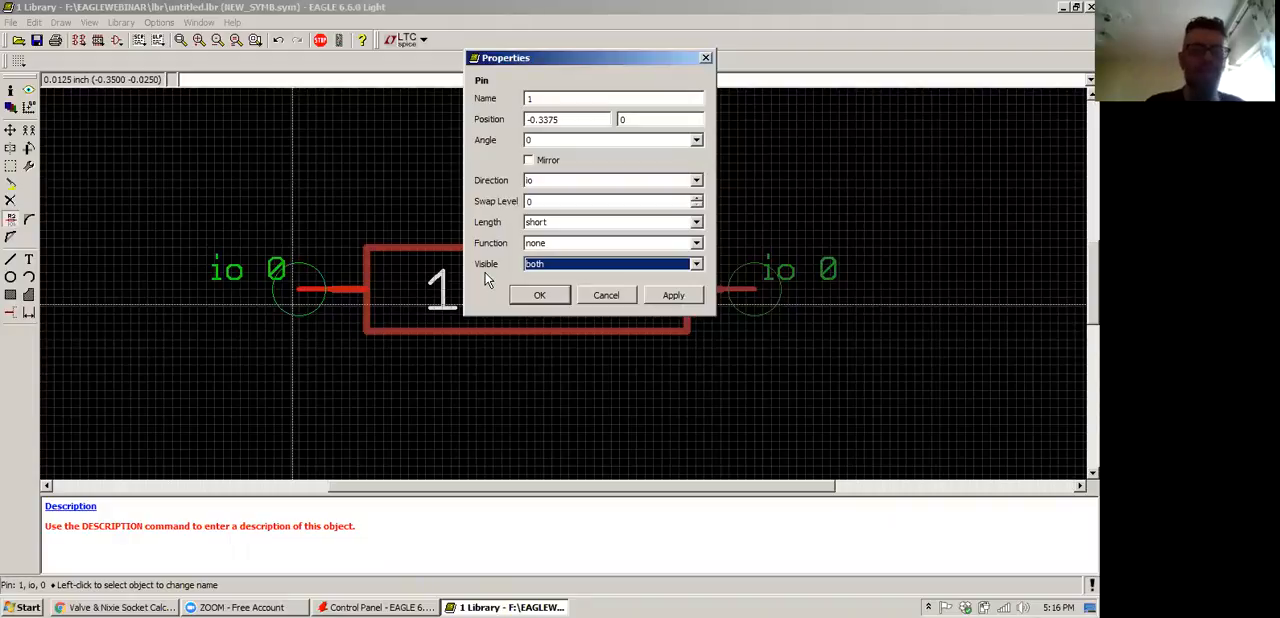
click(606, 266)
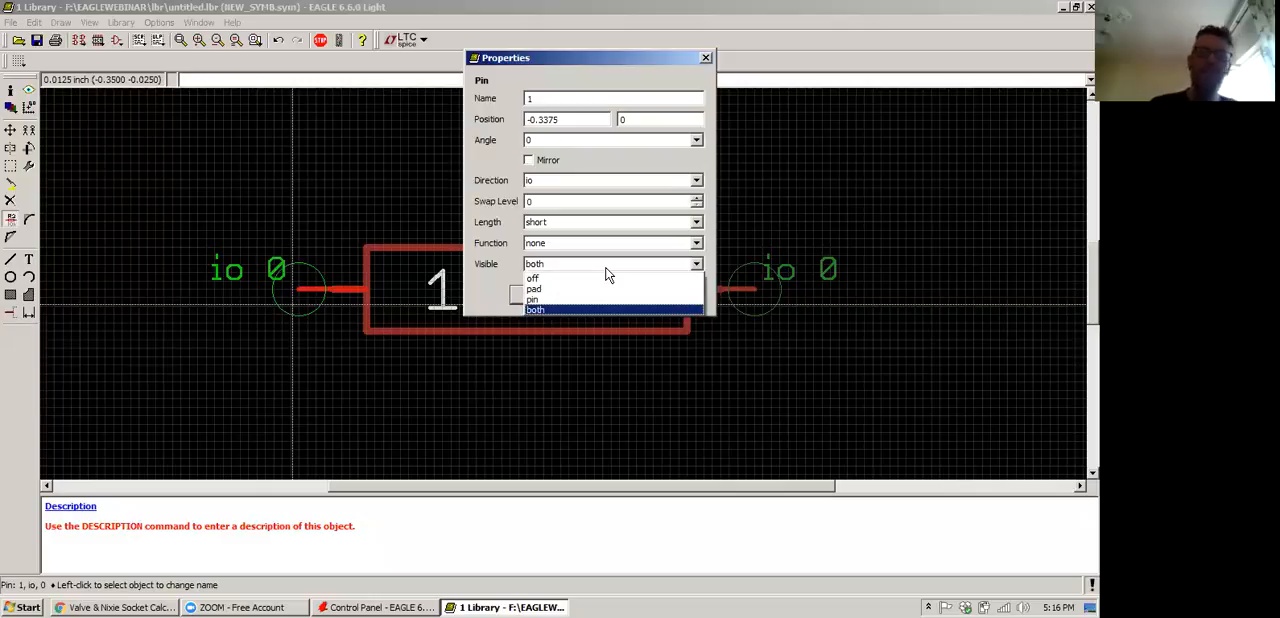
click(554, 307)
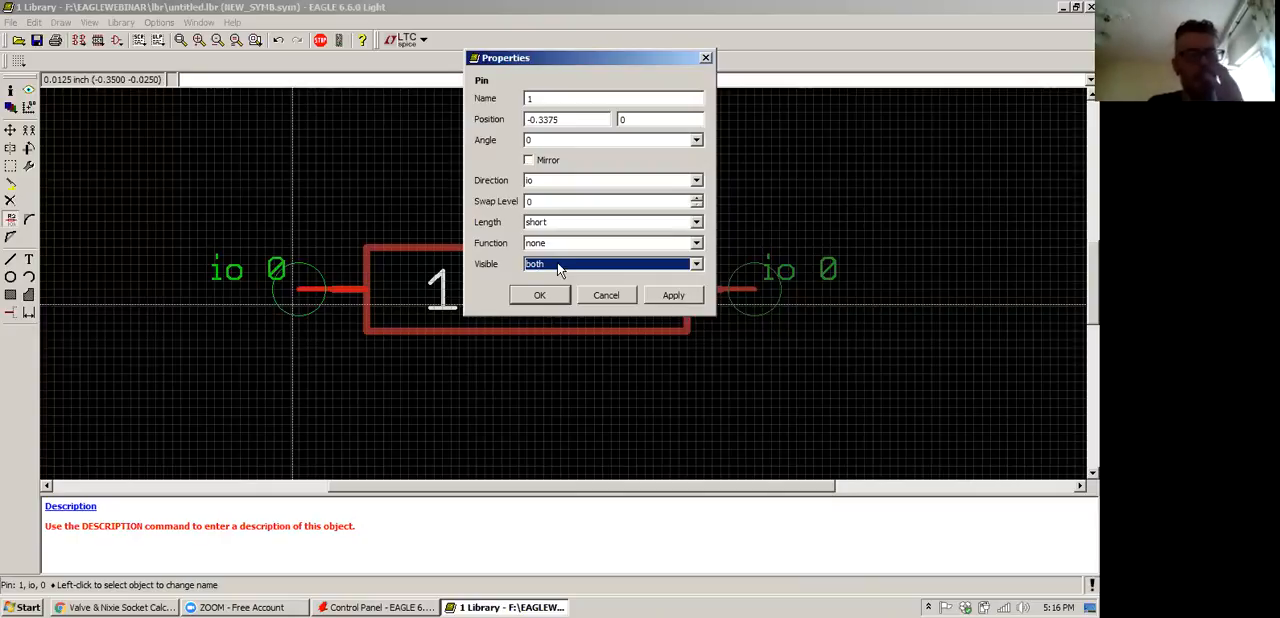
click(557, 263)
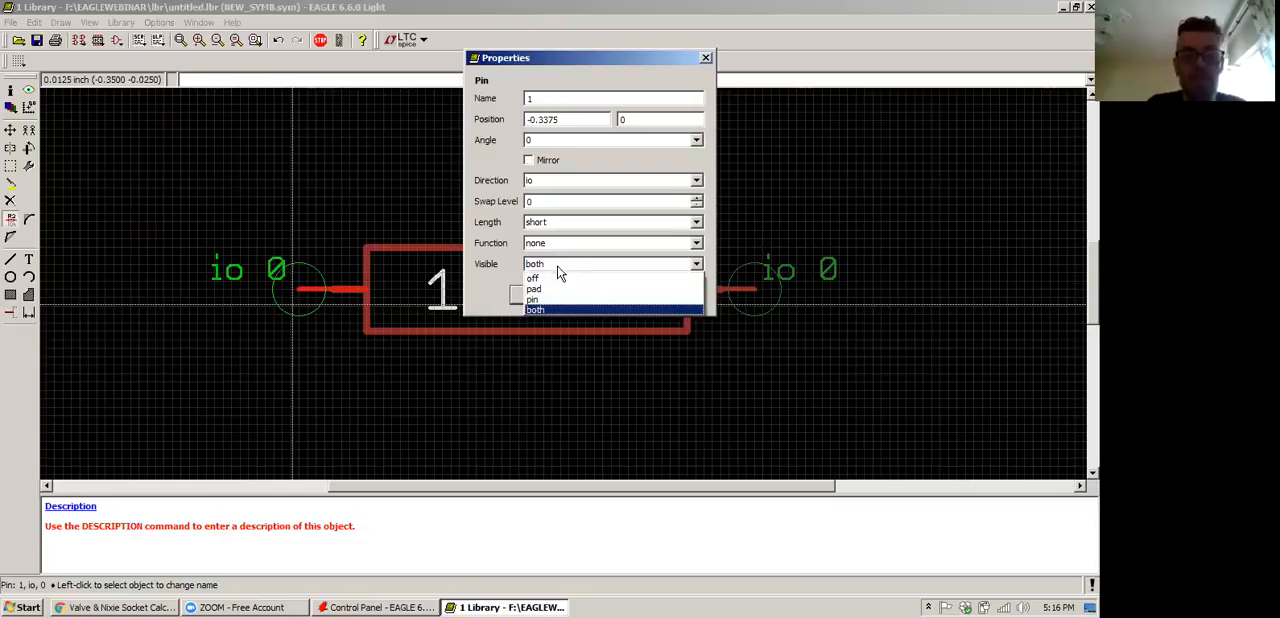
click(560, 277)
click(672, 295)
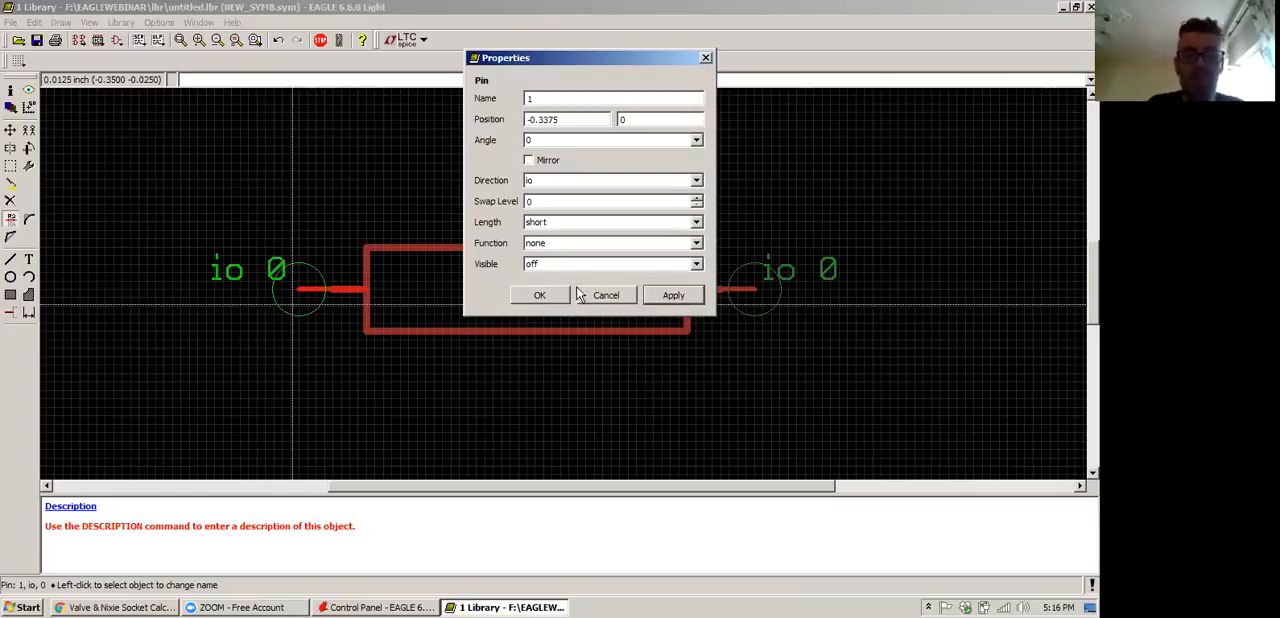
click(539, 295)
Set the visibility of pin 2 on the rectangle's right side to off
right_click(734, 292)
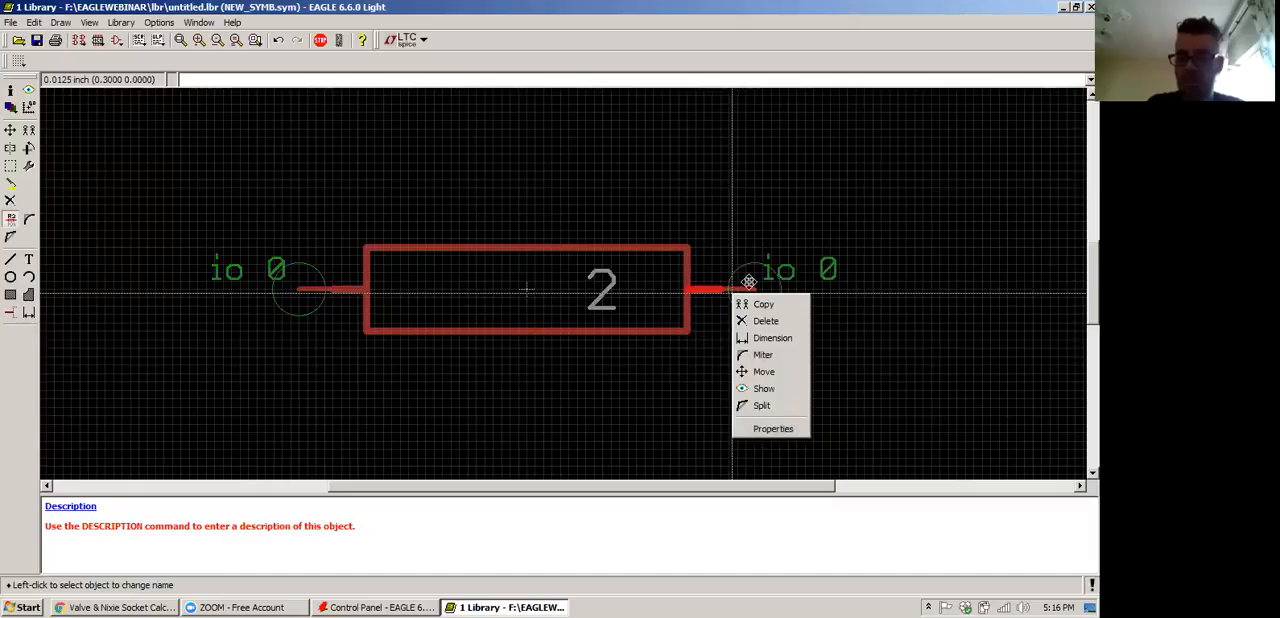
right_click(753, 289)
click(797, 423)
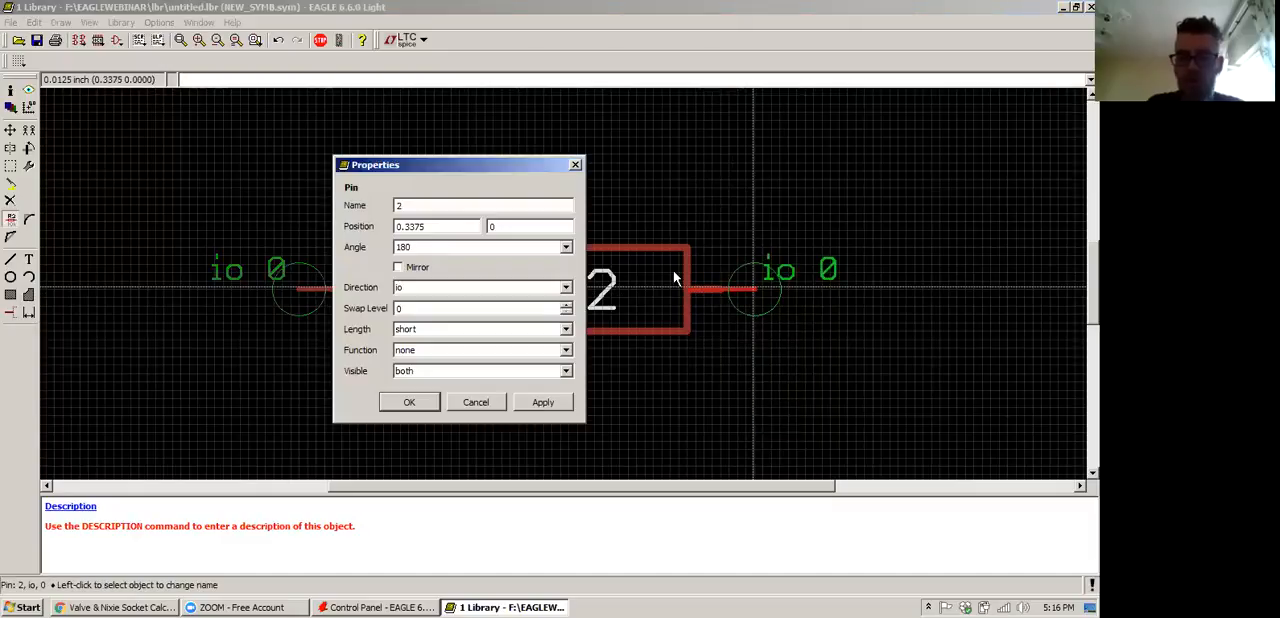
click(470, 372)
click(423, 397)
click(533, 405)
click(414, 404)
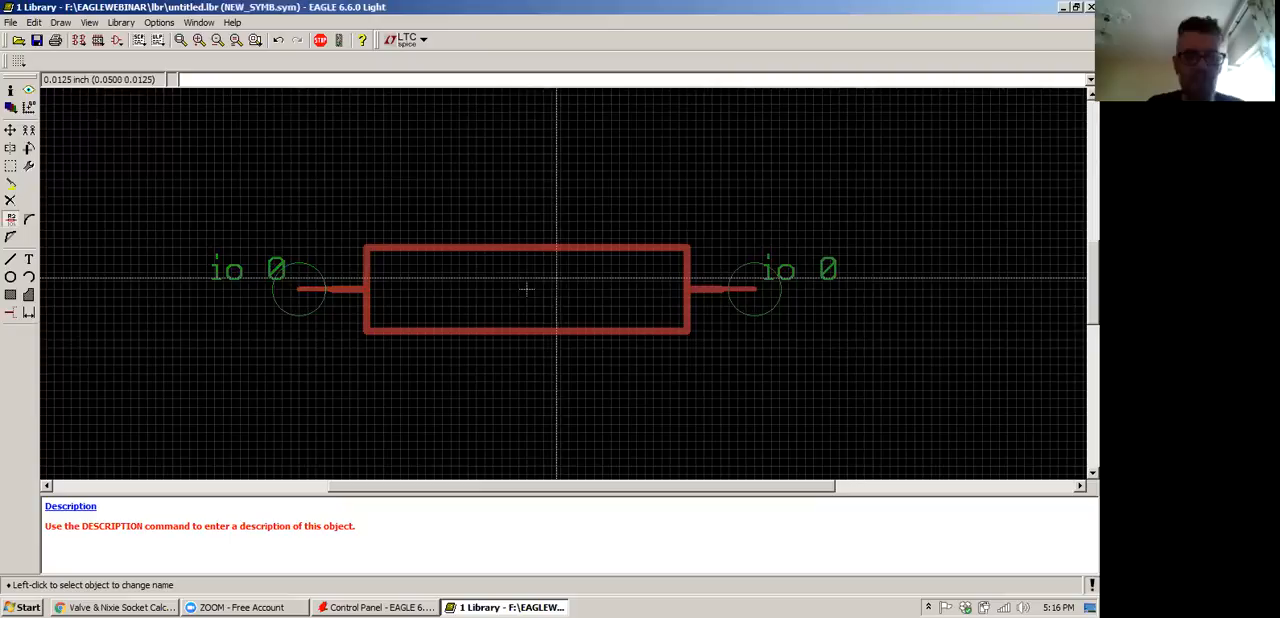
Save the library as webinar_lib in the root folder of the VOL2 (F:) drive
key(ctrl+s)
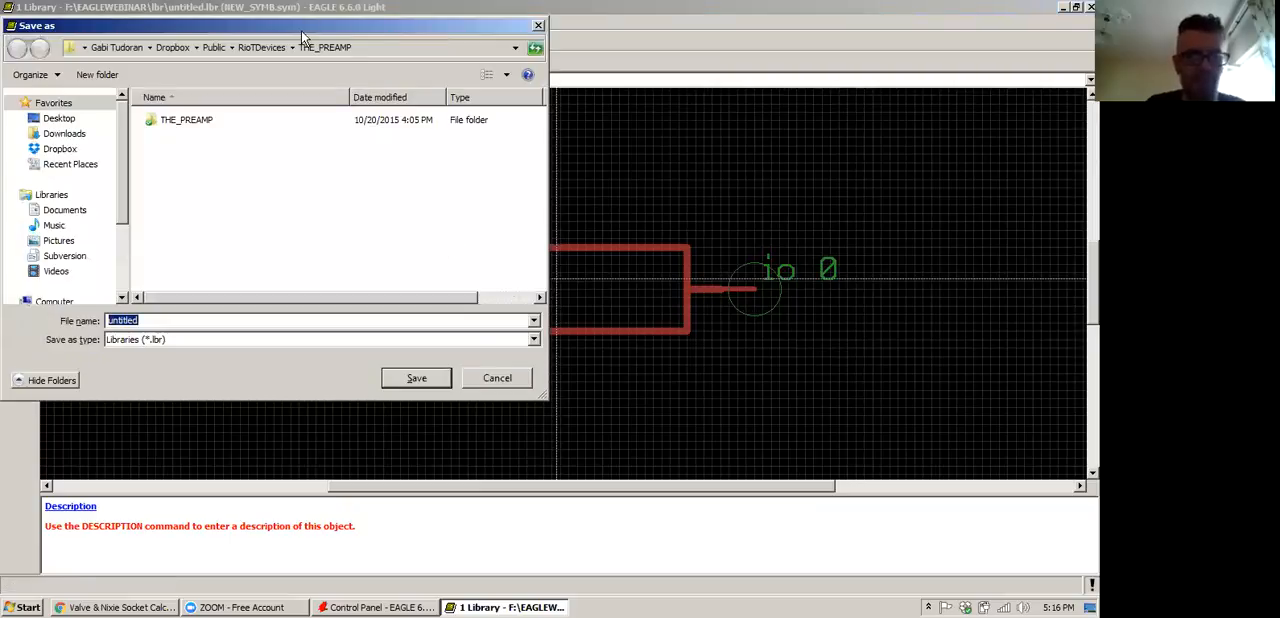
drag(302, 28, 559, 86)
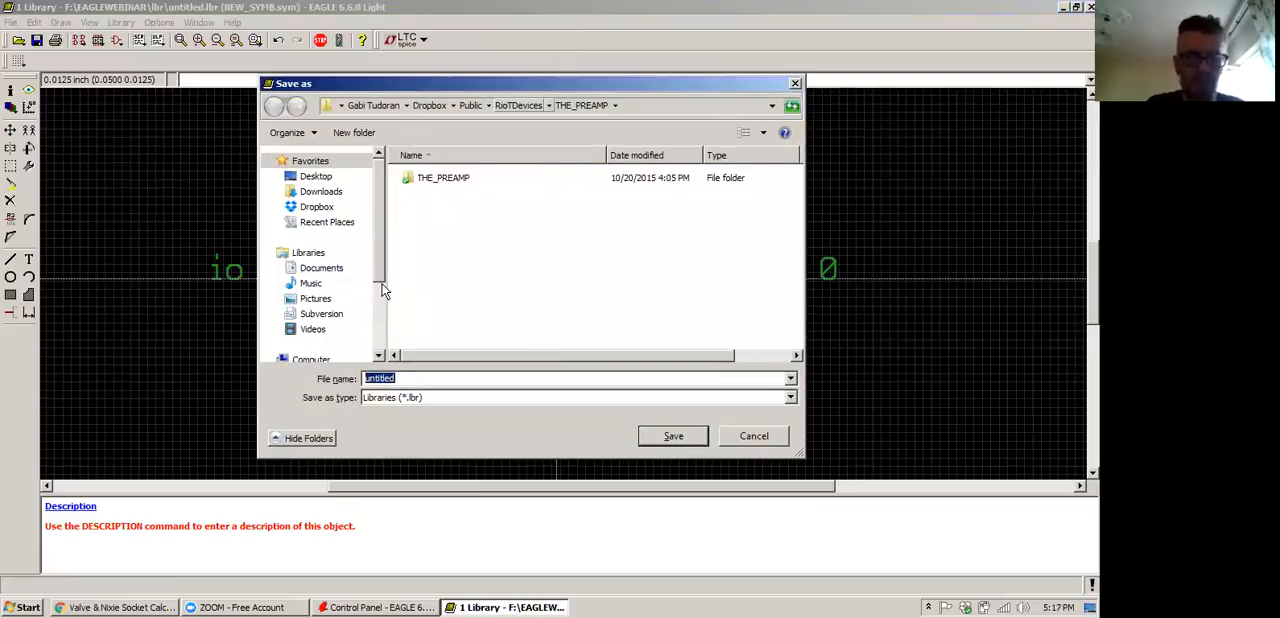
scroll(385, 290, down, 3)
click(318, 291)
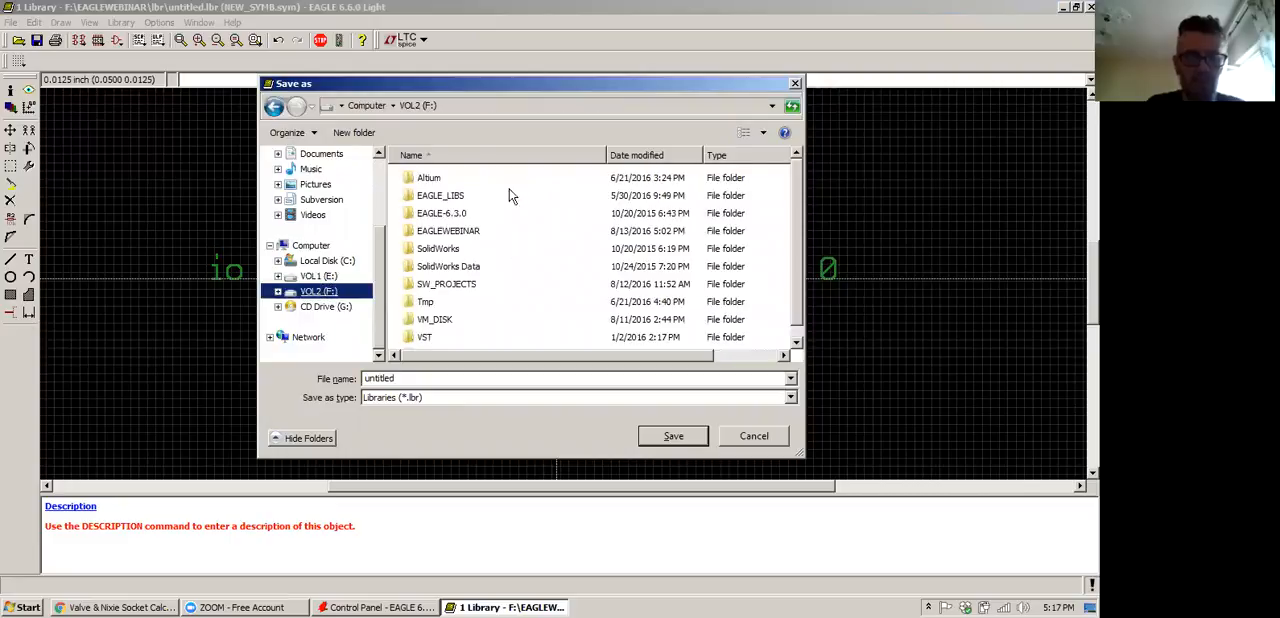
double_click(468, 196)
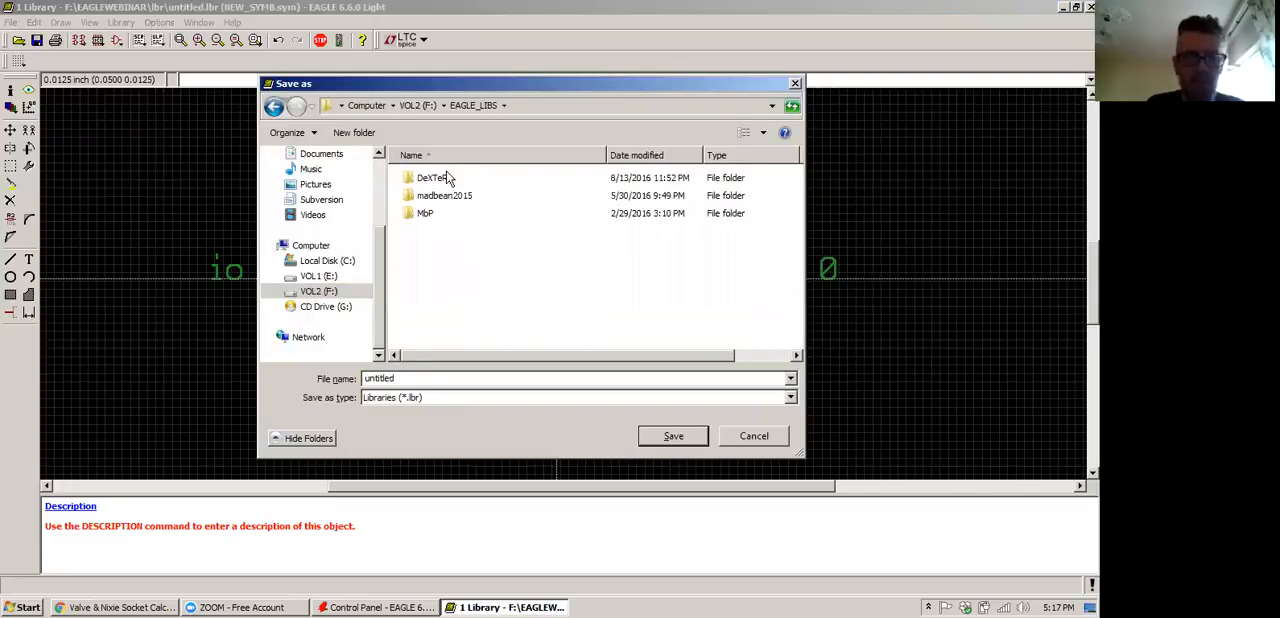
click(425, 106)
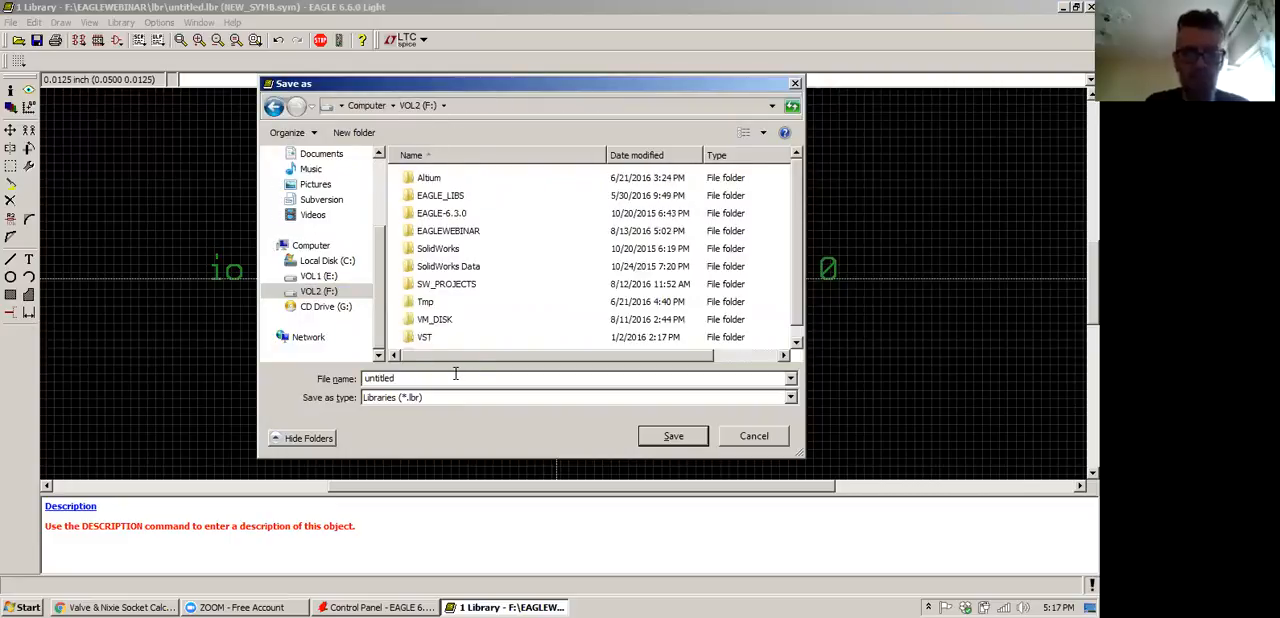
scroll(757, 312, down, 1)
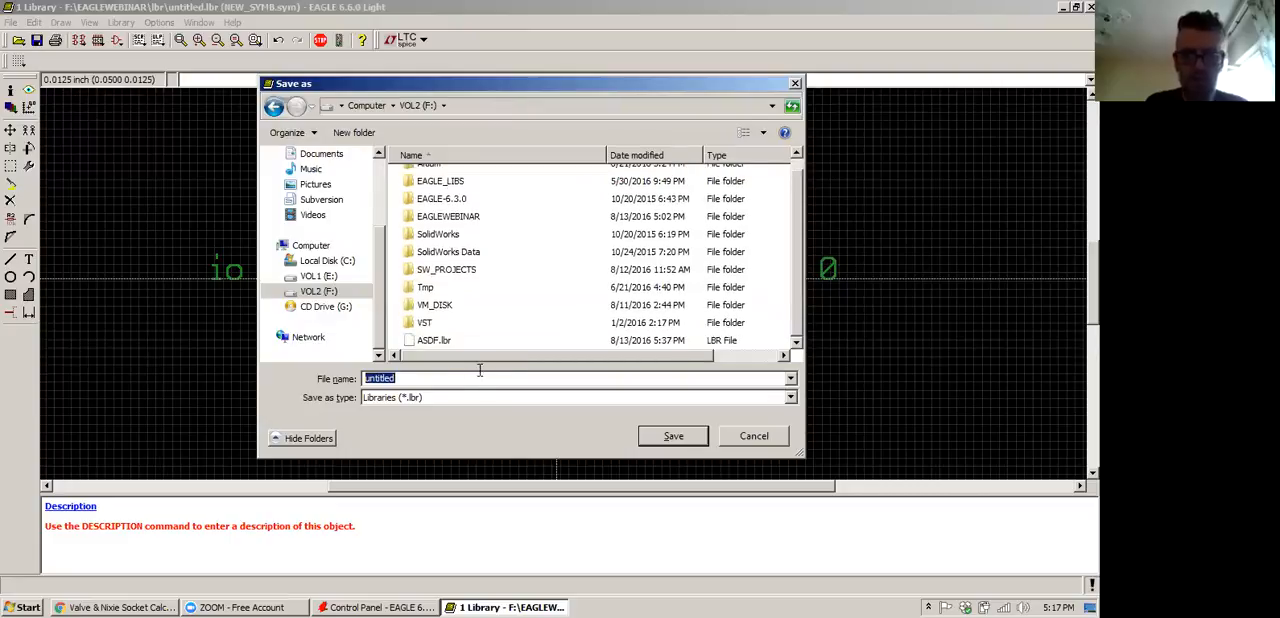
key(BackSpace)
text(we)
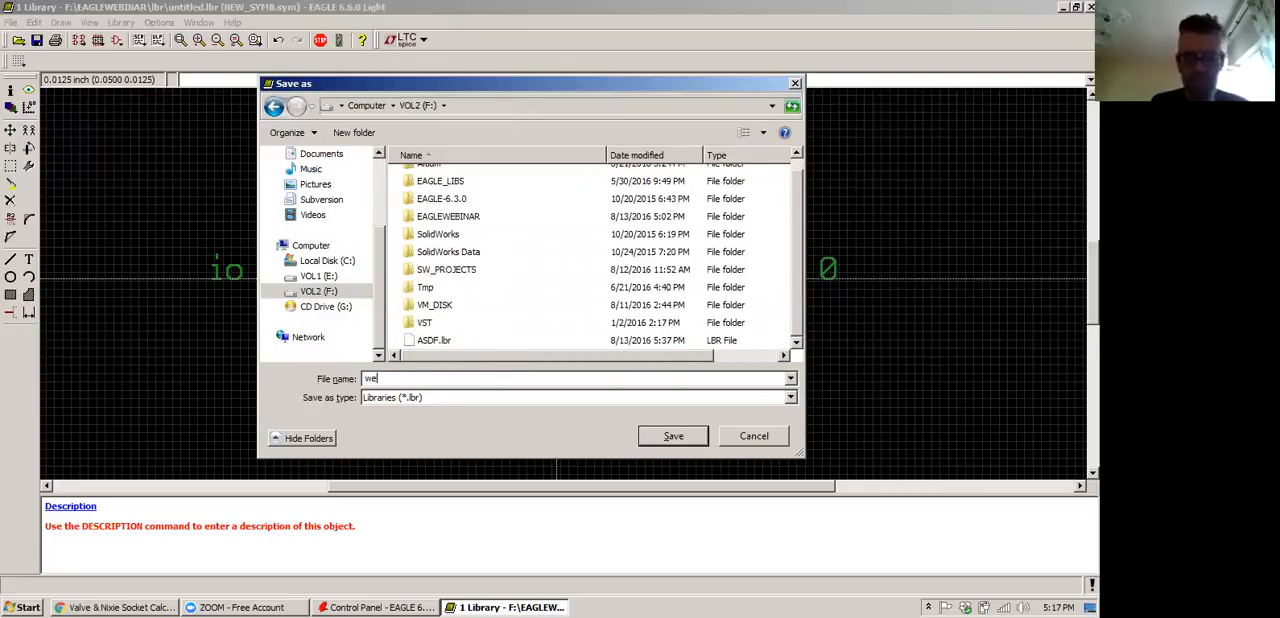
text(binar_lib)
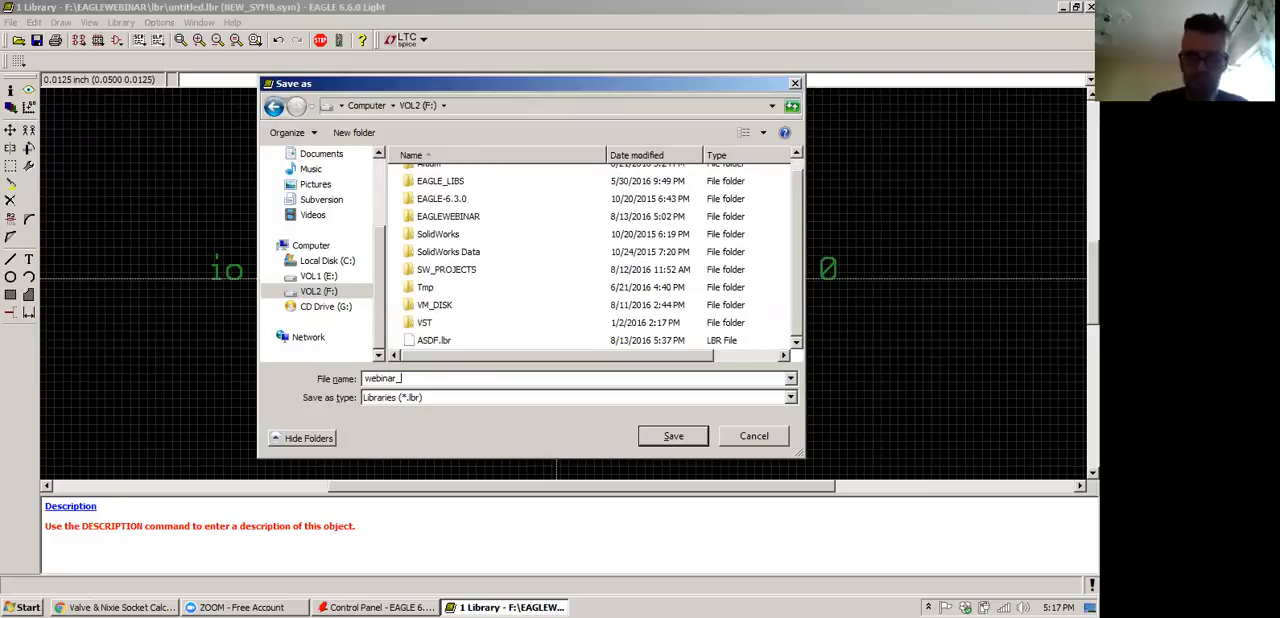
click(673, 436)
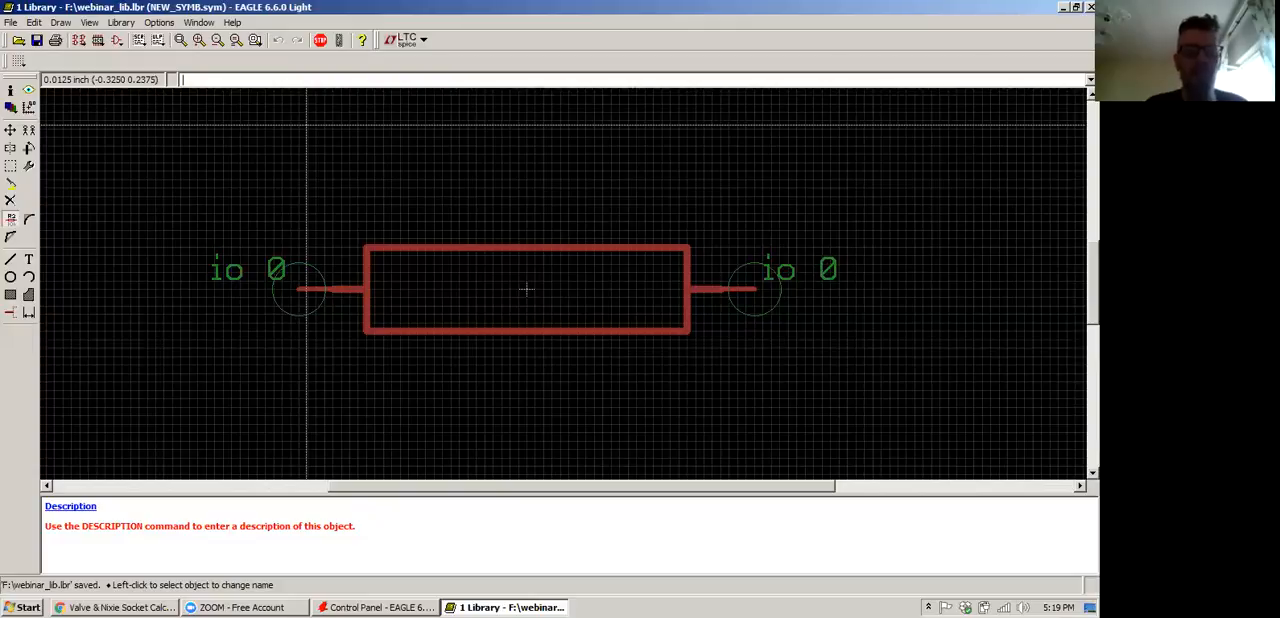
Place a >NAME text on layer 95 Names just above the rectangle, at (-0.1625, 0.0875)
click(29, 259)
key(Escape)
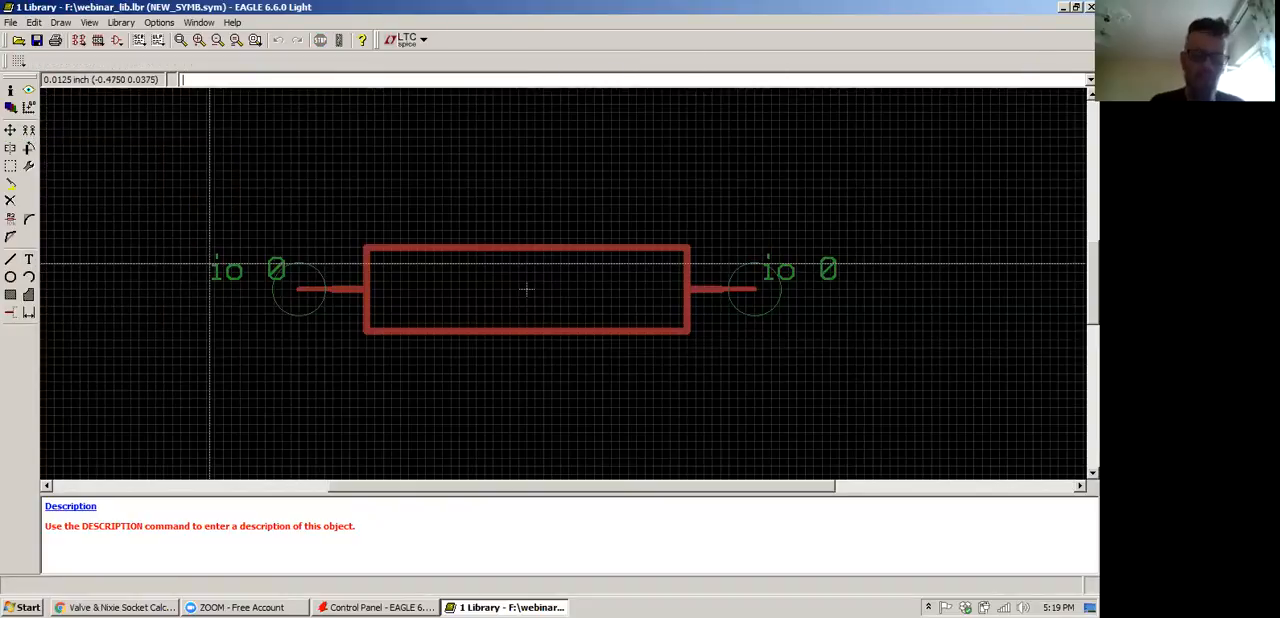
text(text)
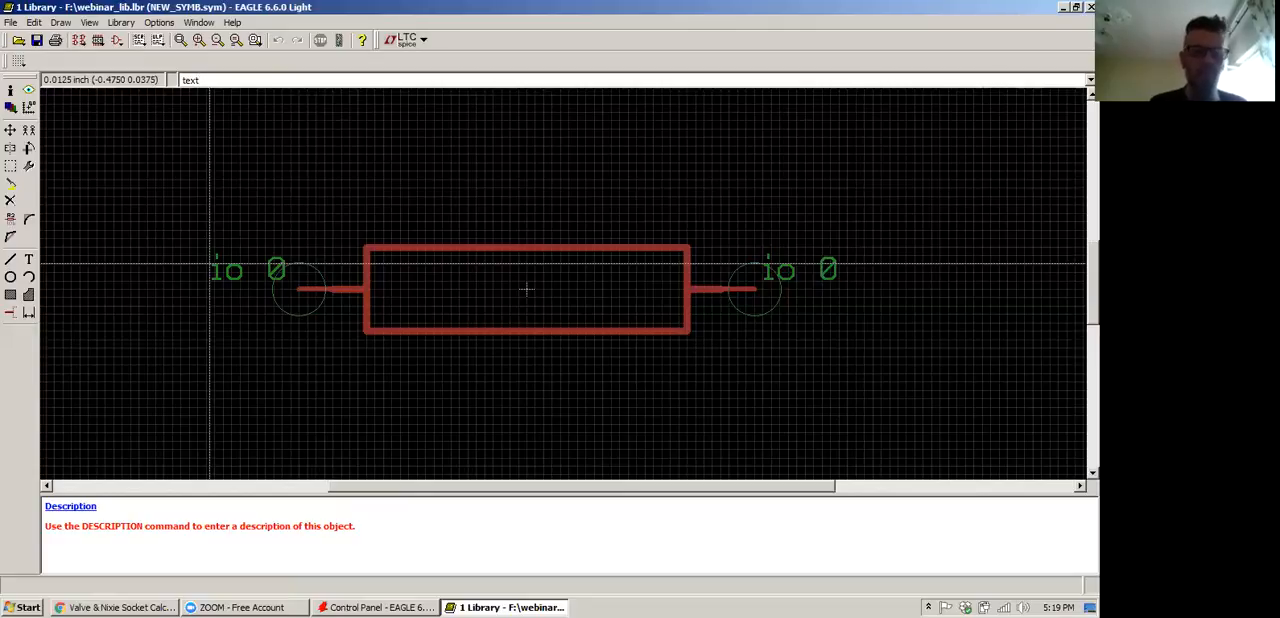
key(Return)
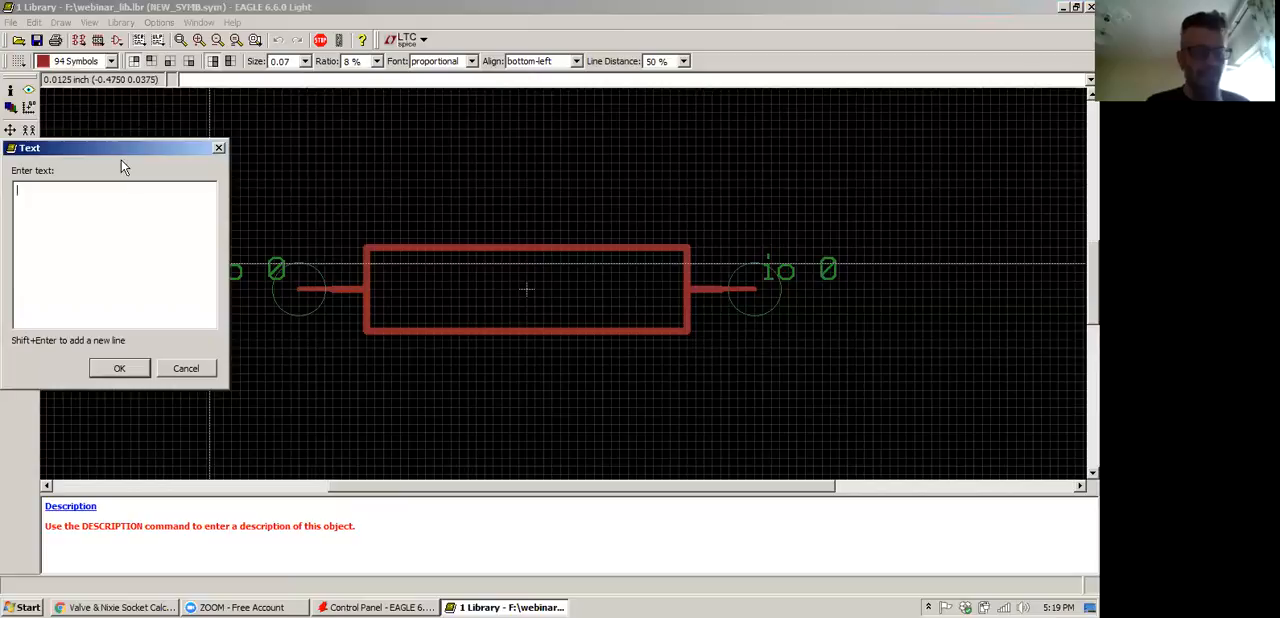
drag(142, 144, 488, 197)
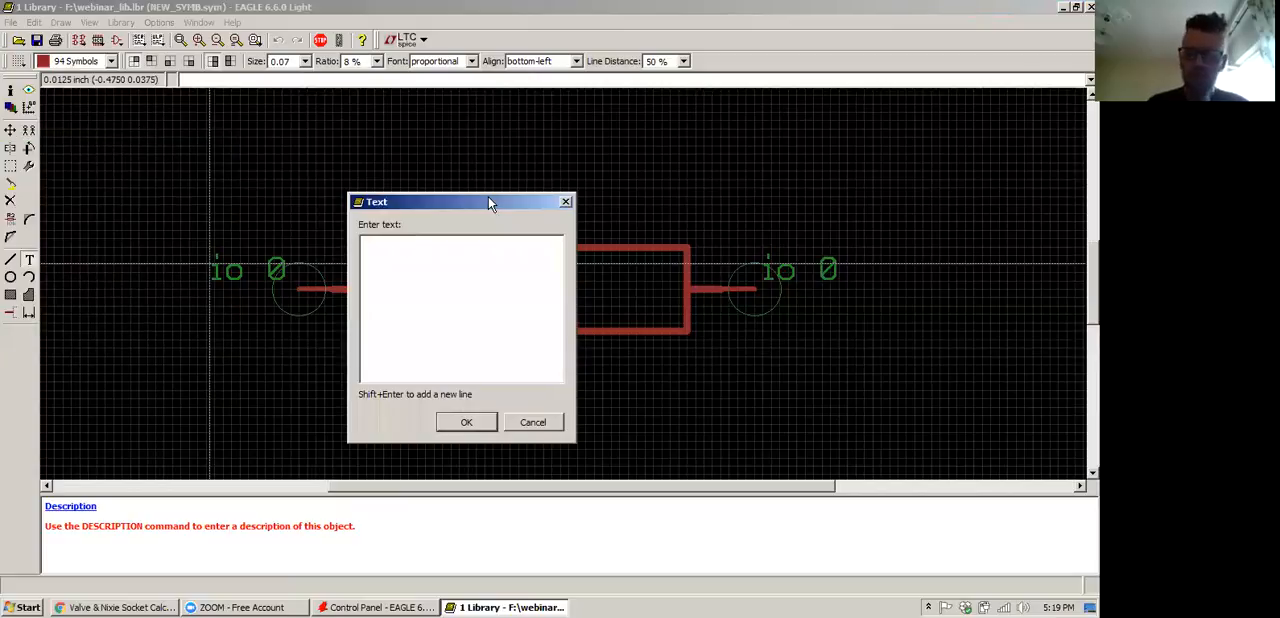
text(>)
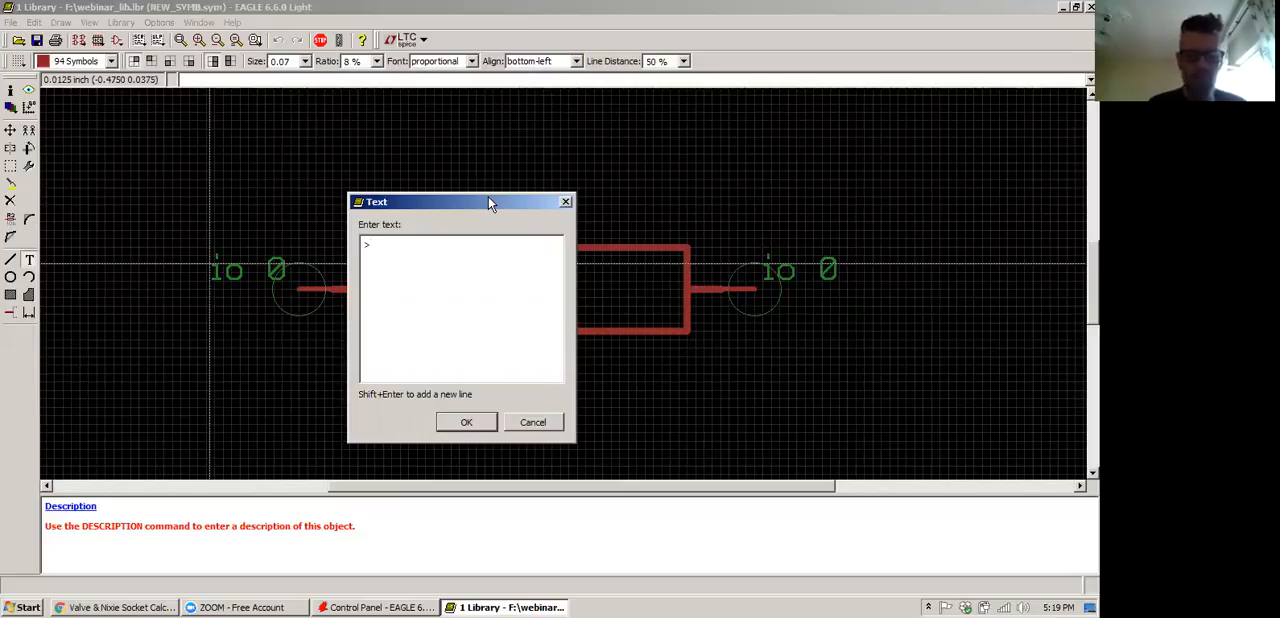
text(NAME)
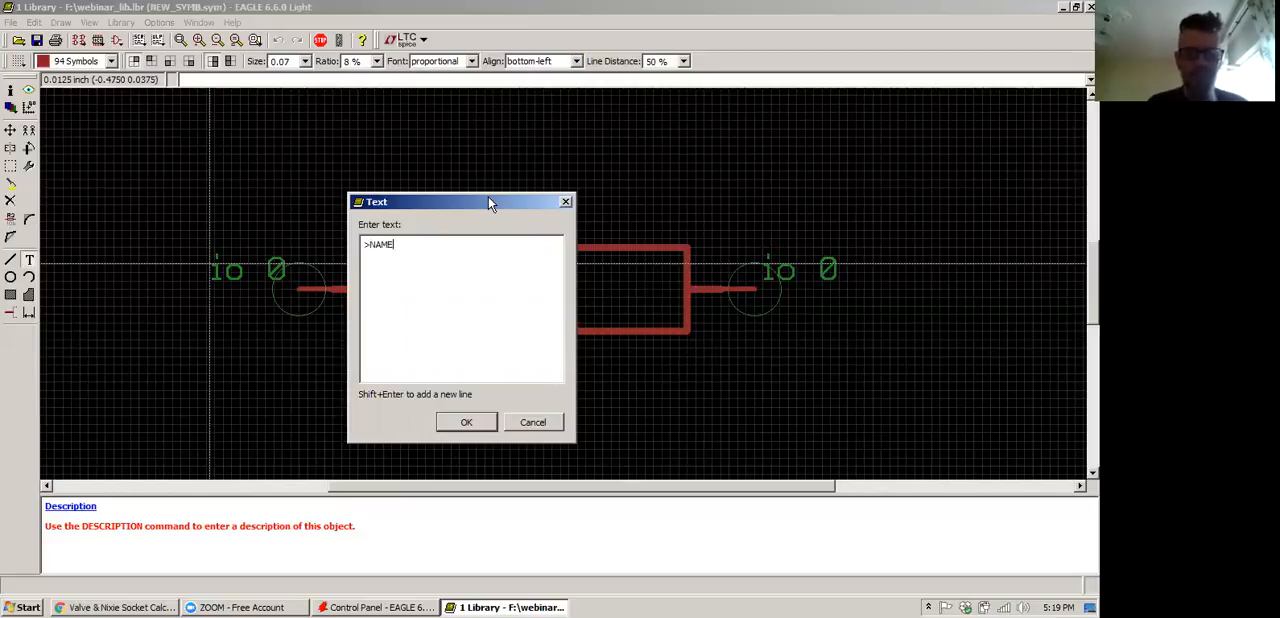
click(466, 422)
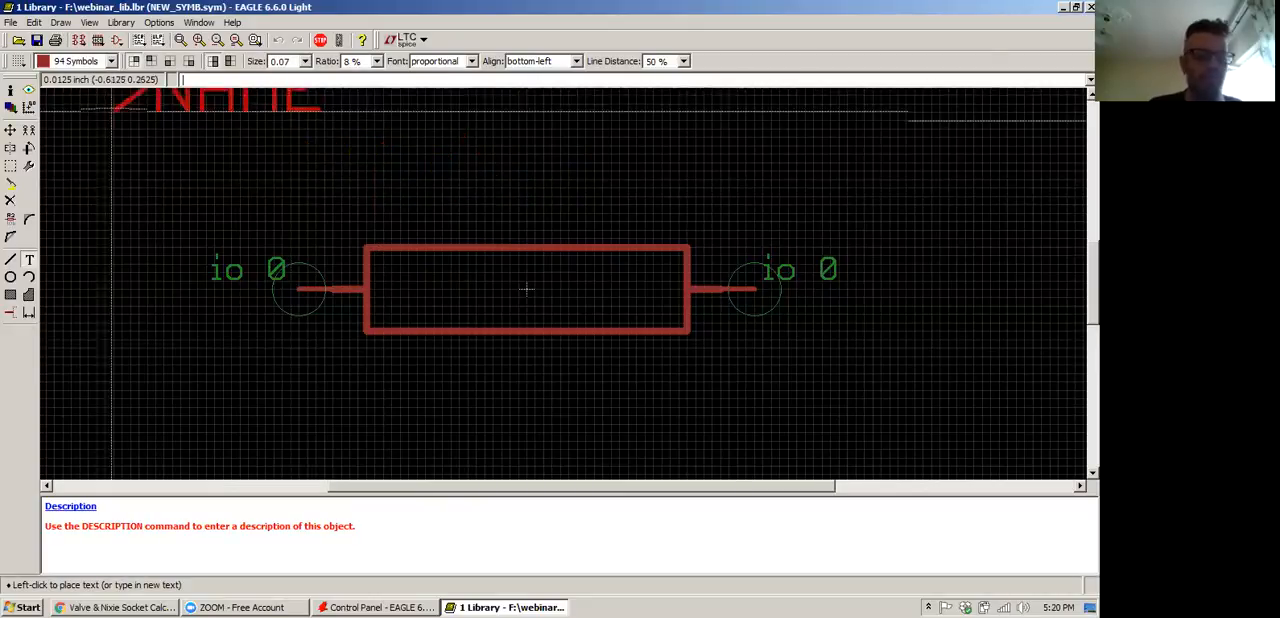
click(87, 61)
click(75, 93)
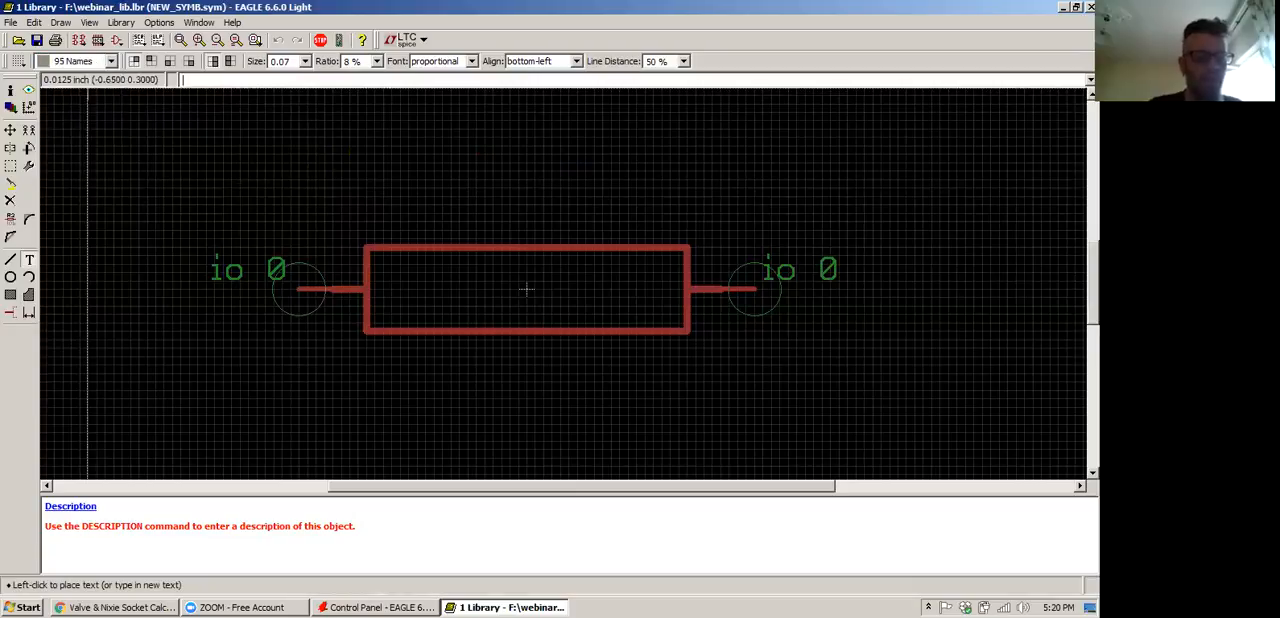
click(421, 232)
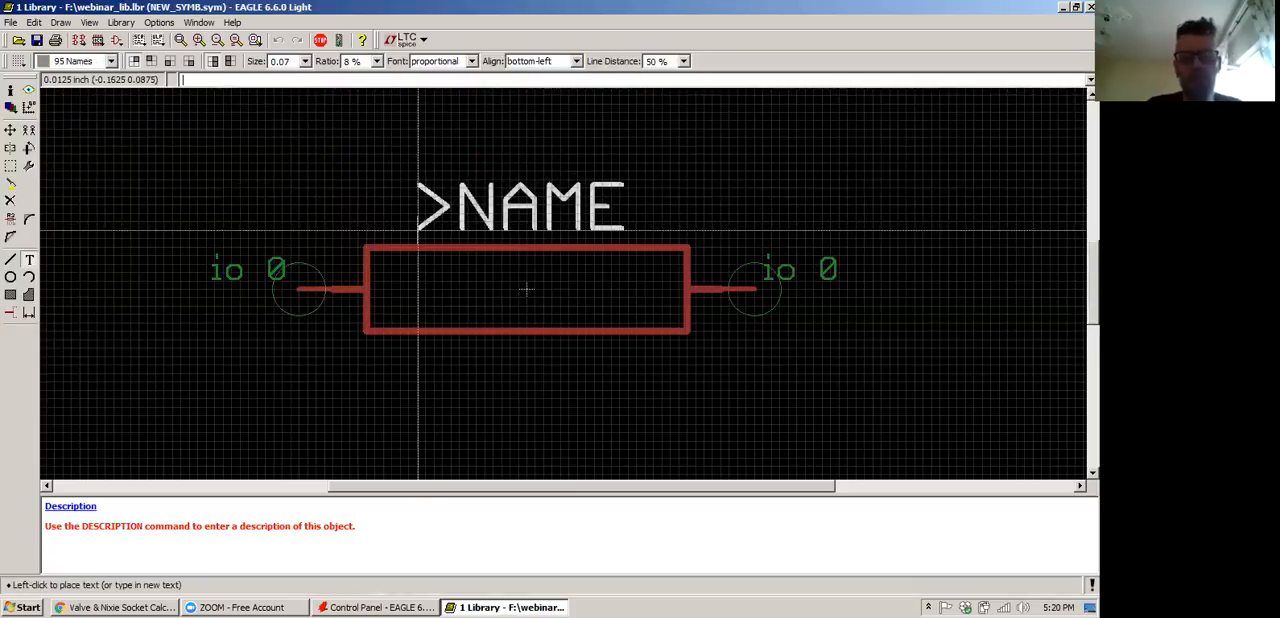
key(Escape)
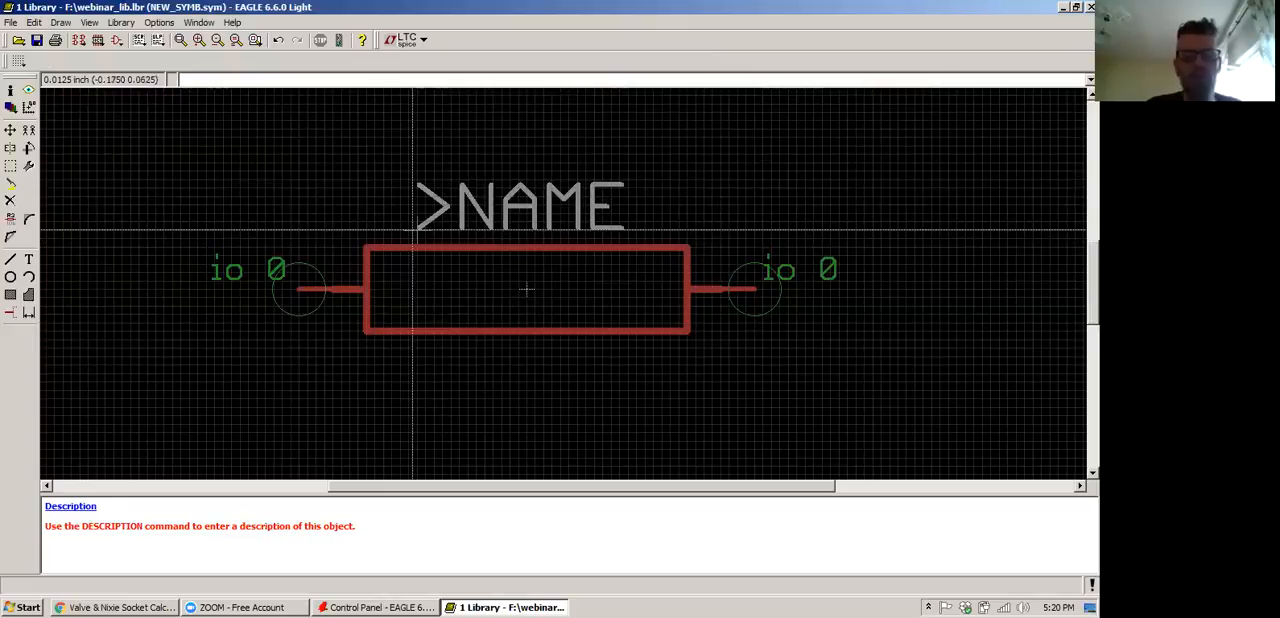
Set the font of the >NAME text above the rectangle to vector in its properties
right_click(413, 231)
click(453, 348)
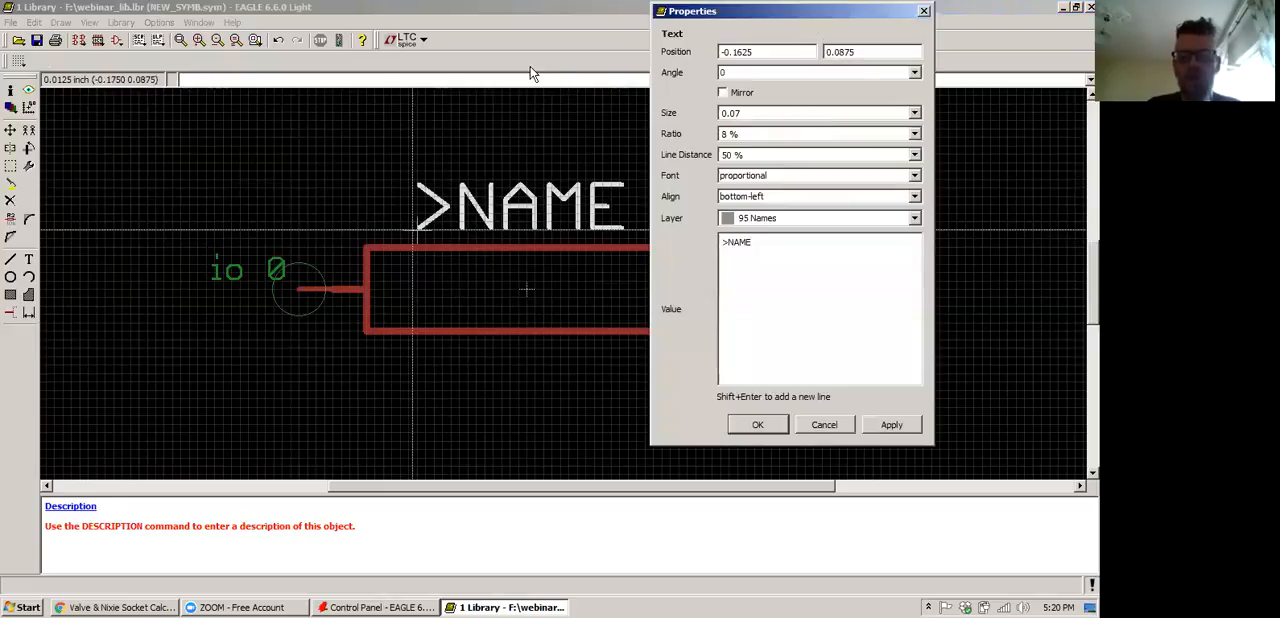
drag(814, 24, 549, 67)
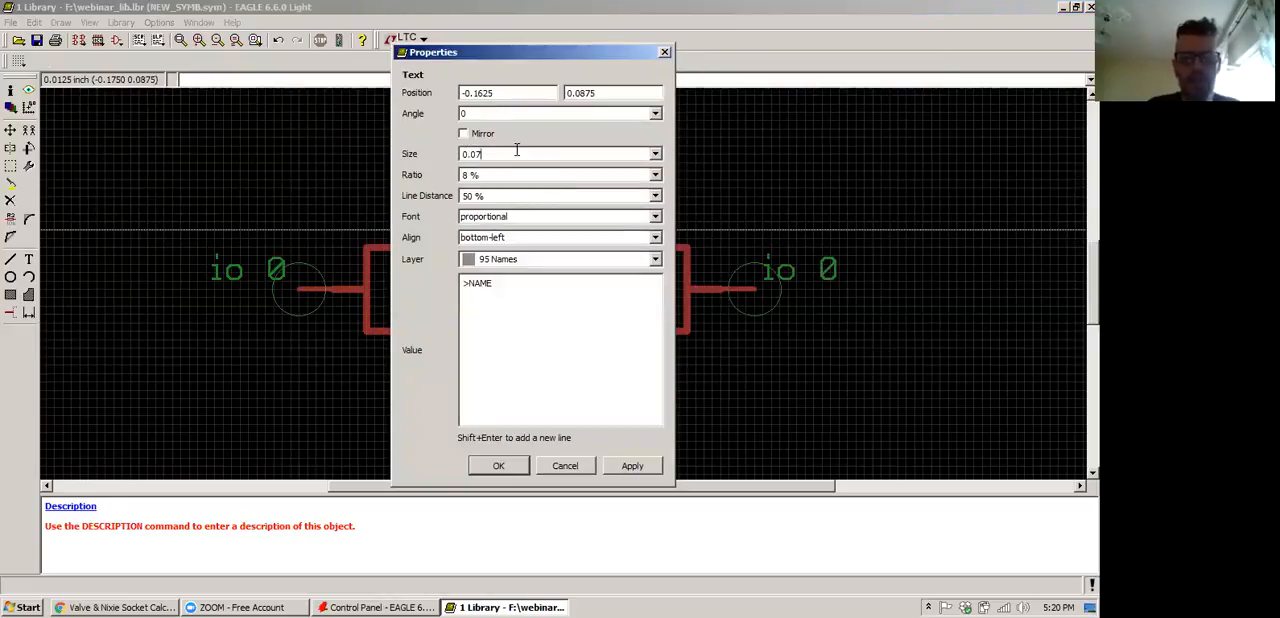
click(527, 176)
click(633, 196)
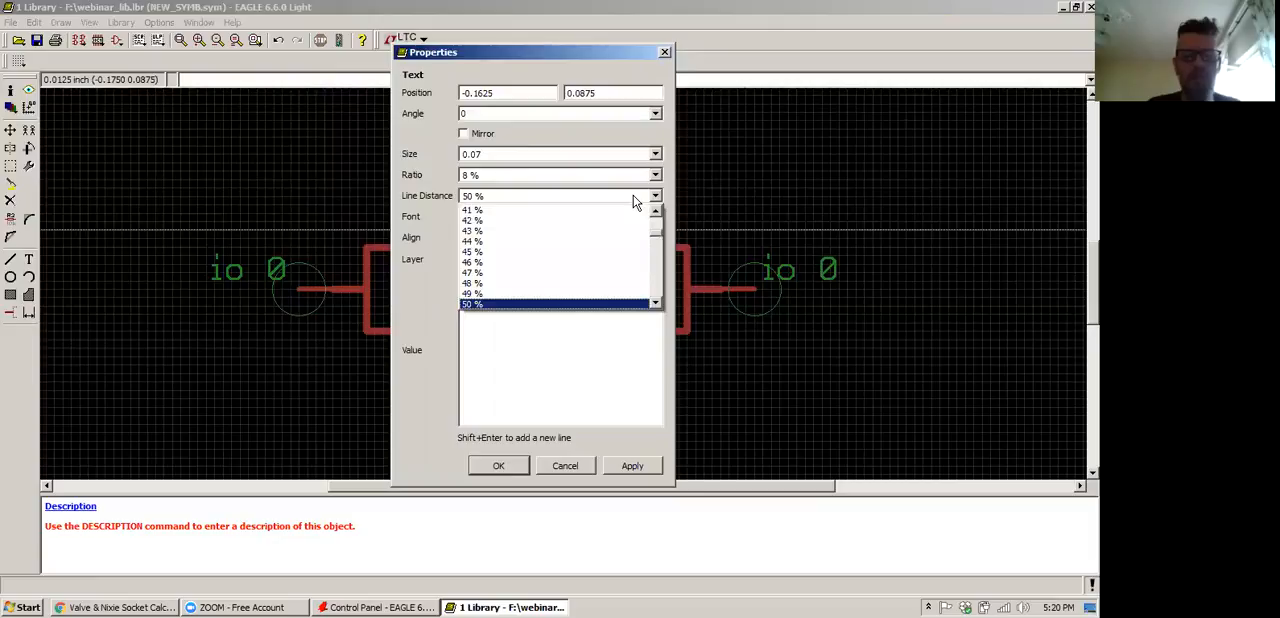
click(633, 196)
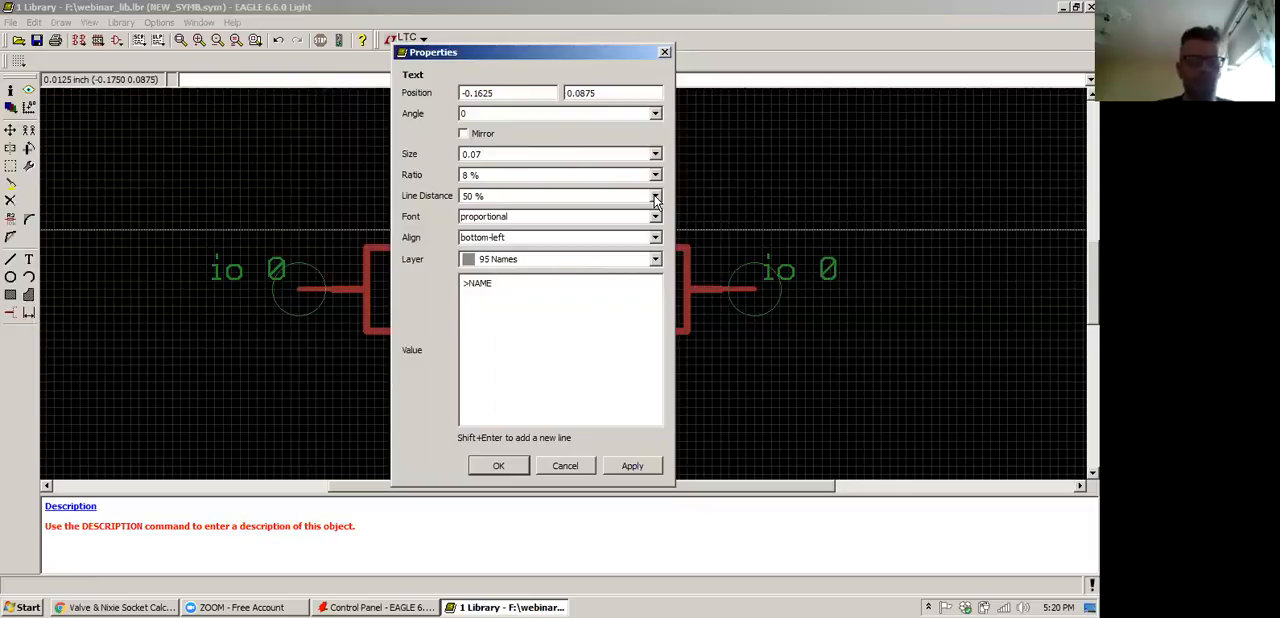
click(541, 217)
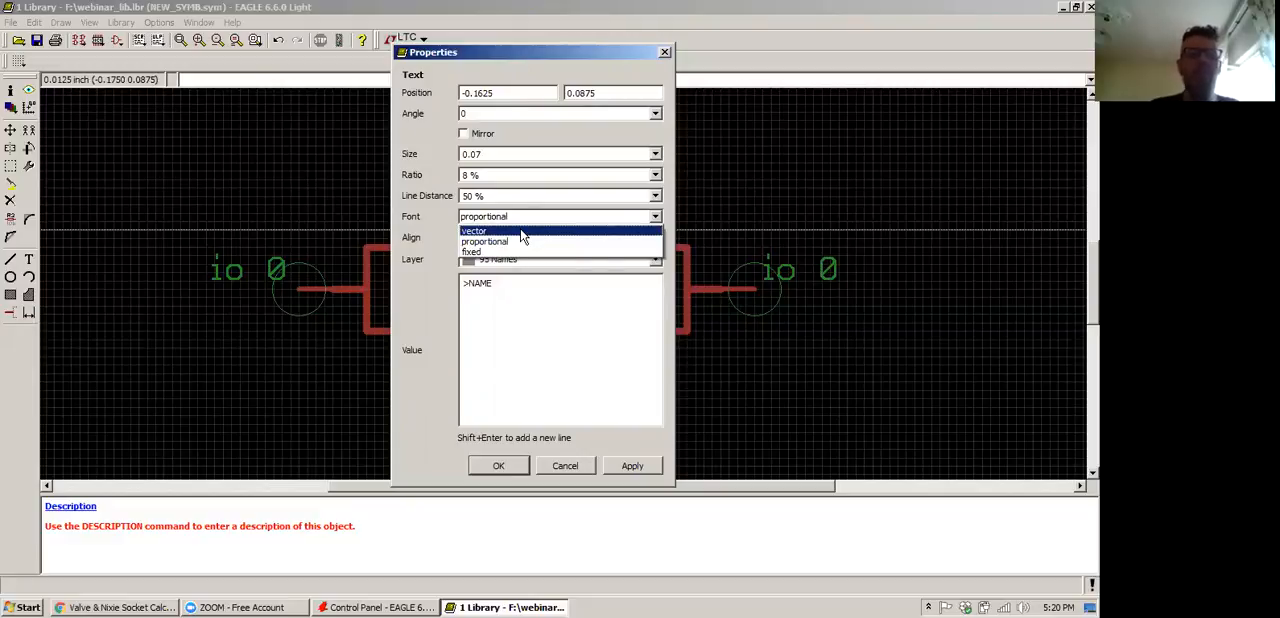
click(521, 236)
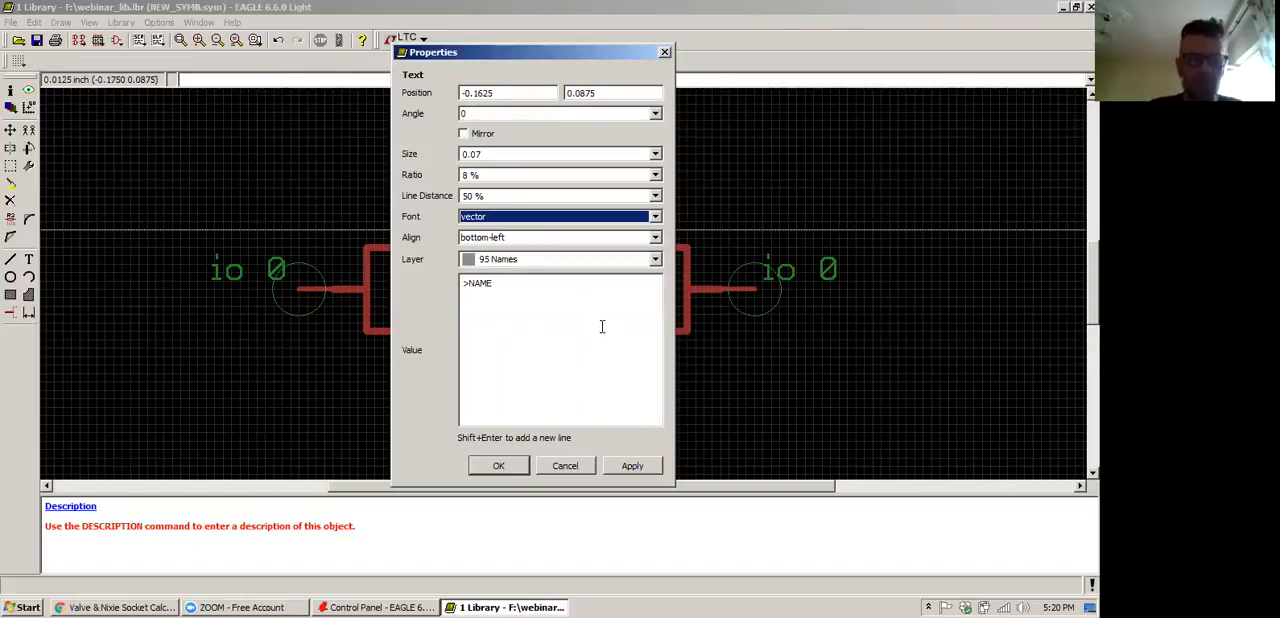
click(633, 465)
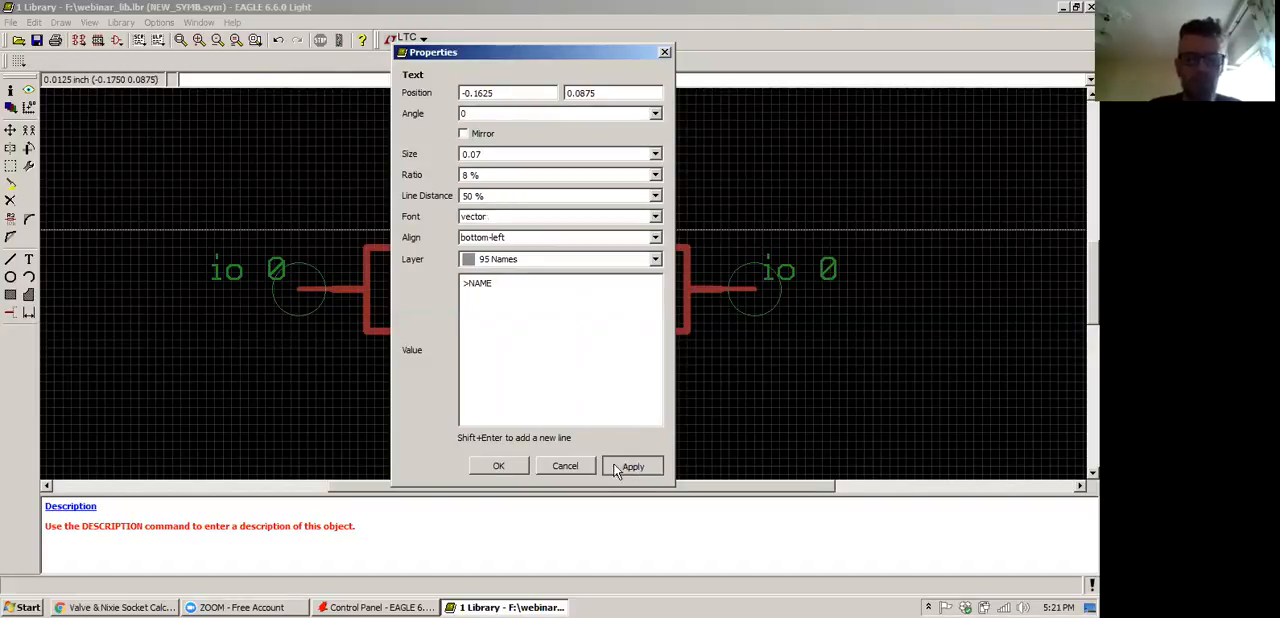
click(498, 465)
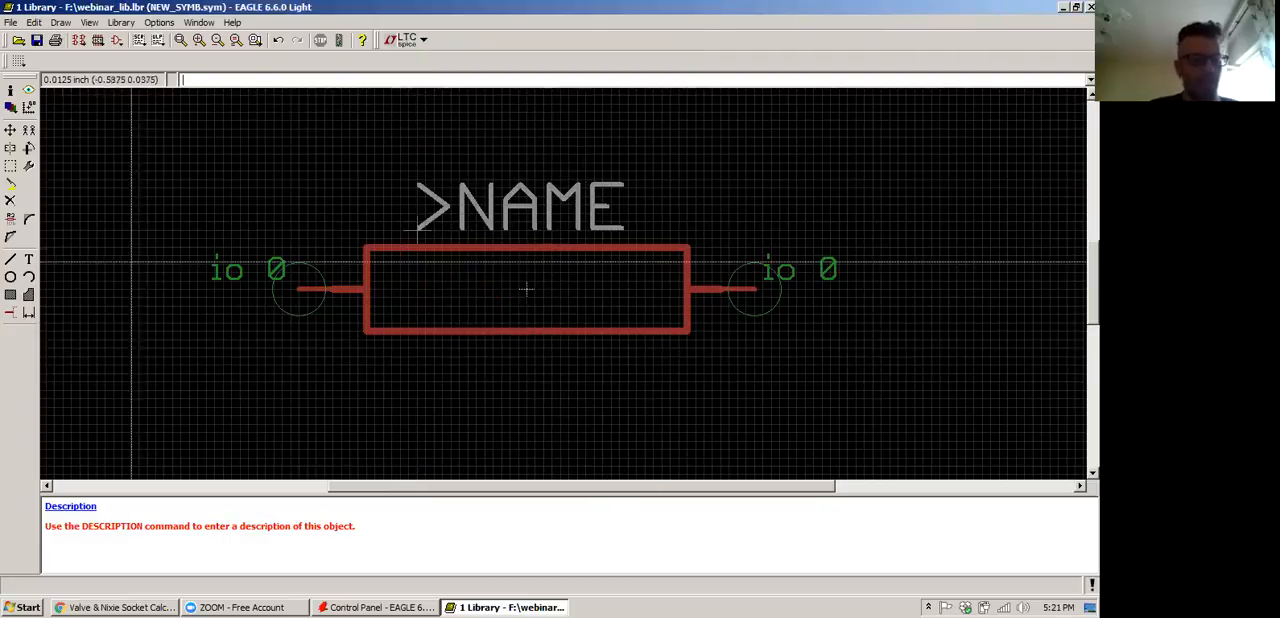
Place a >VALUE text on layer 96 Values inside the rectangle, at (-0.1875, -0.0375)
click(30, 261)
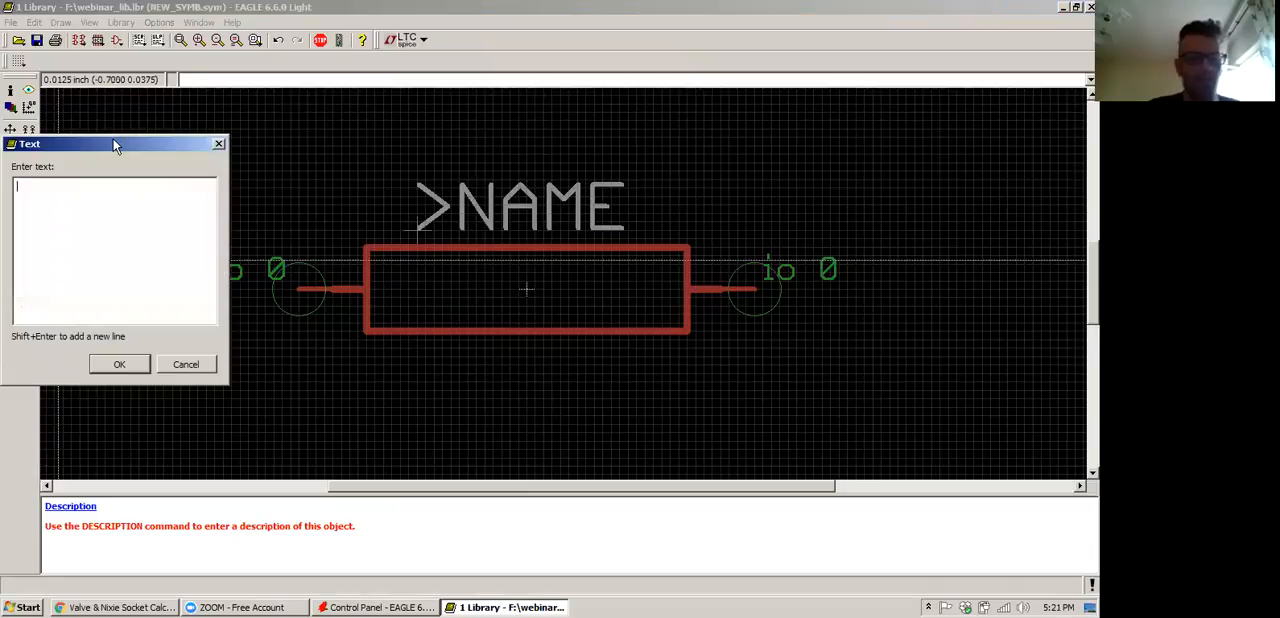
drag(113, 145, 498, 246)
text(>)
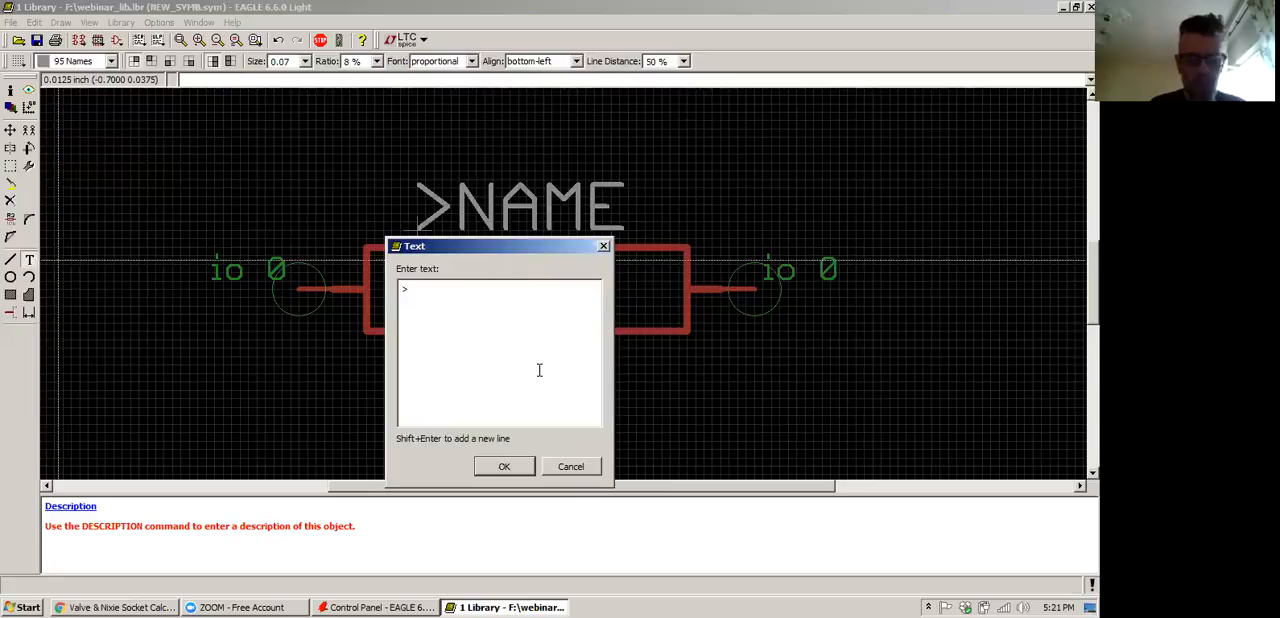
text(VA)
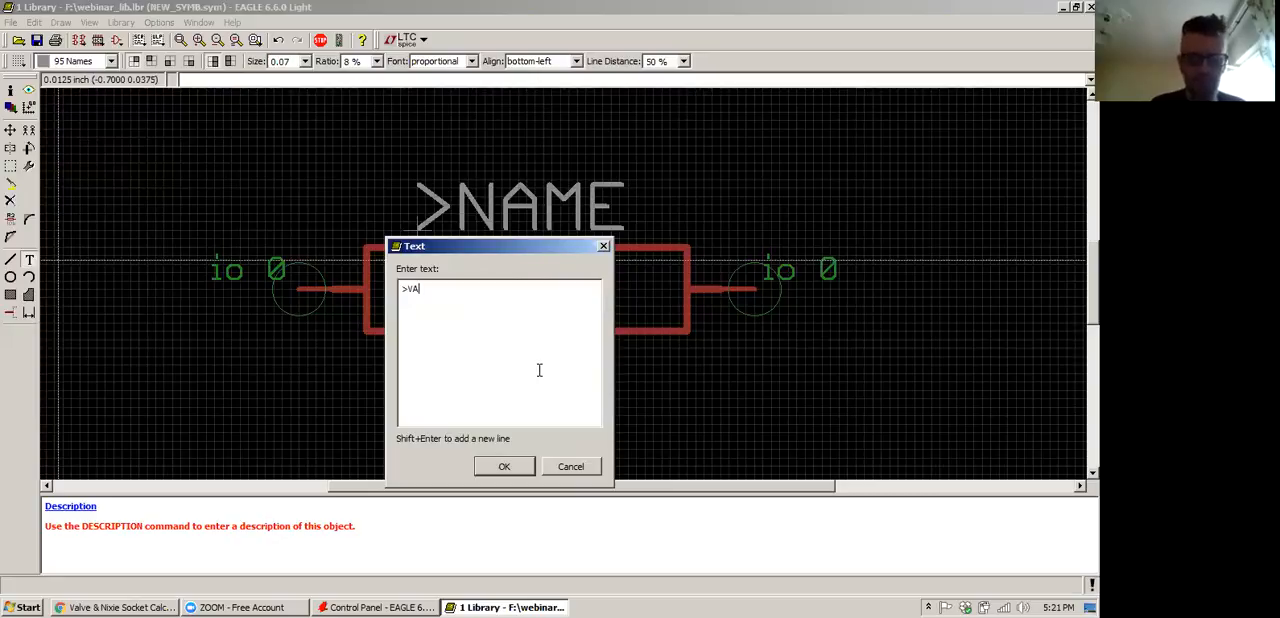
text(LUE)
click(503, 467)
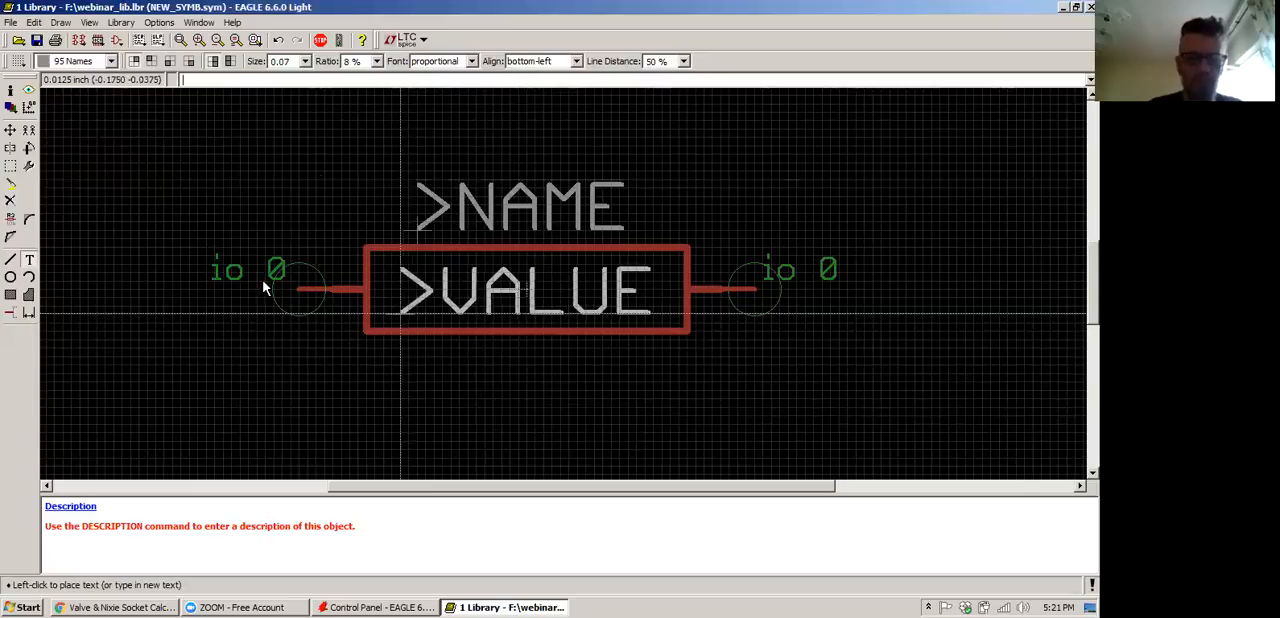
click(76, 62)
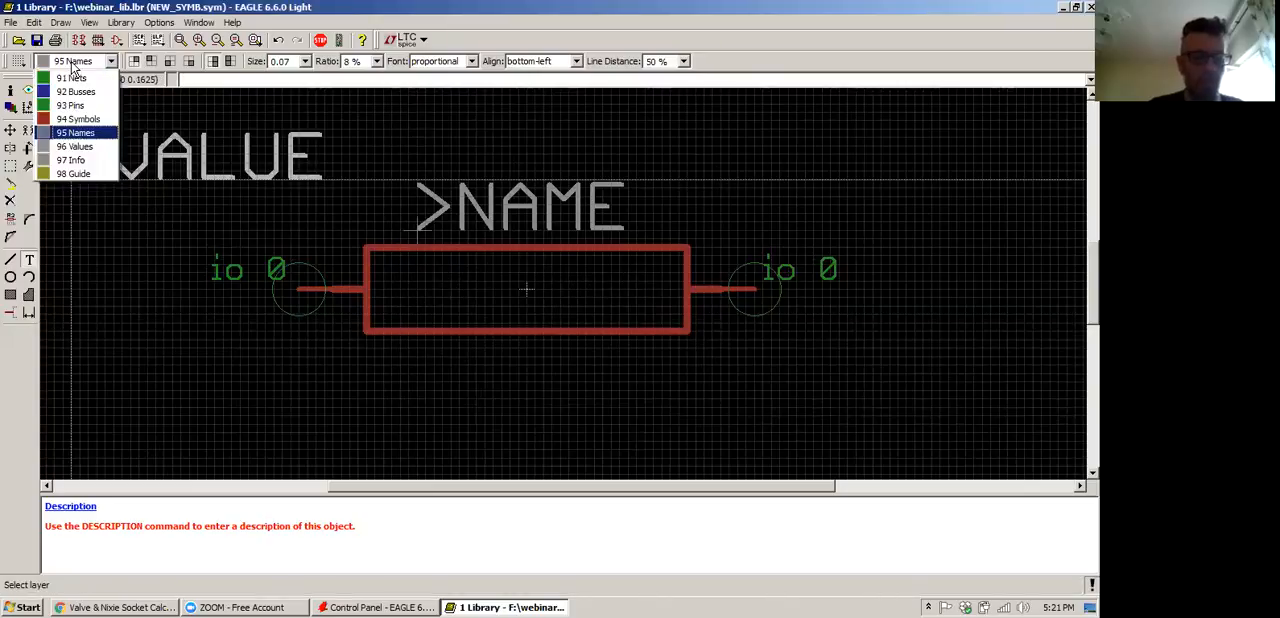
click(76, 147)
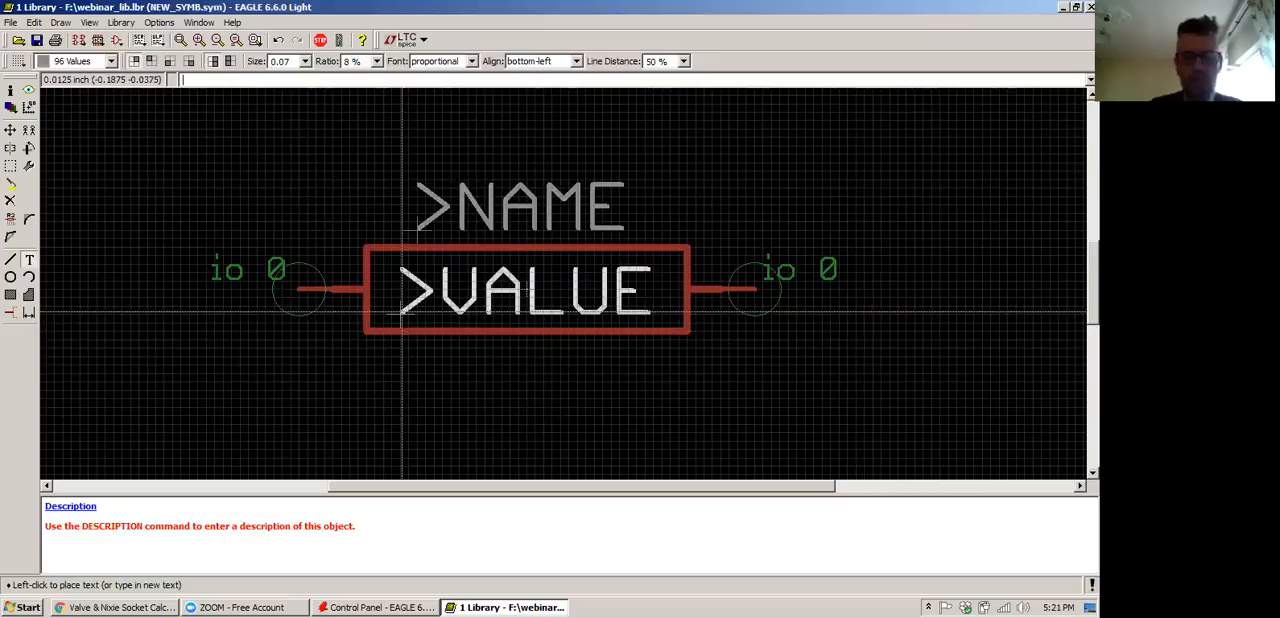
click(403, 313)
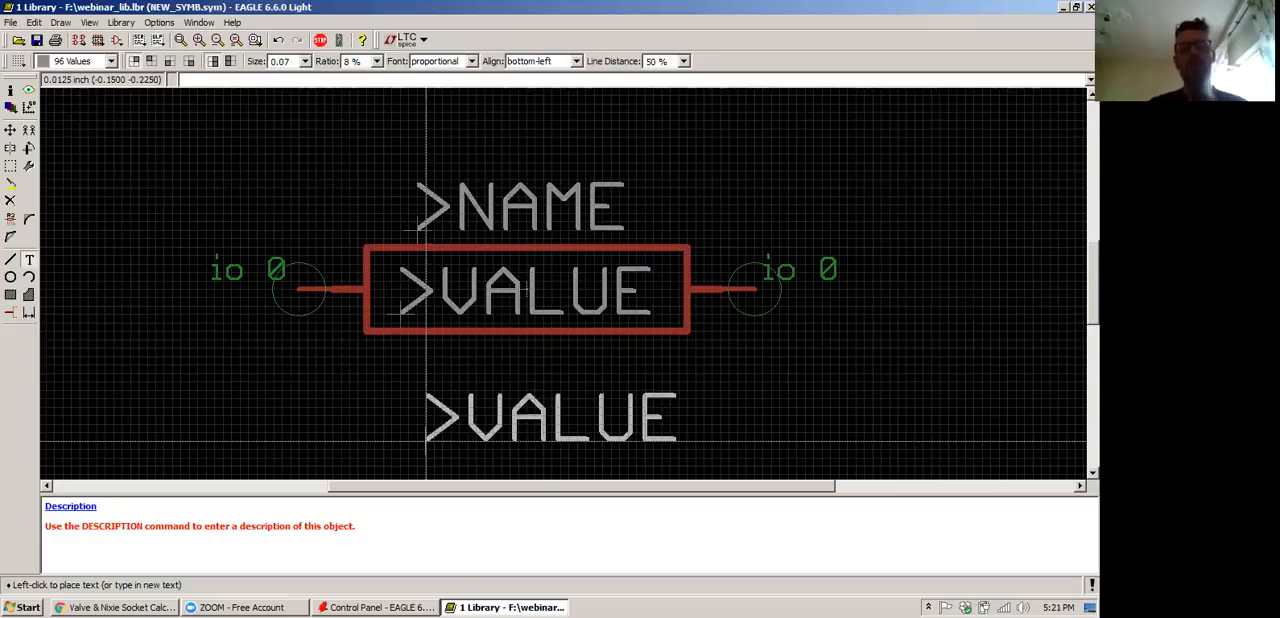
click(426, 441)
key(Escape)
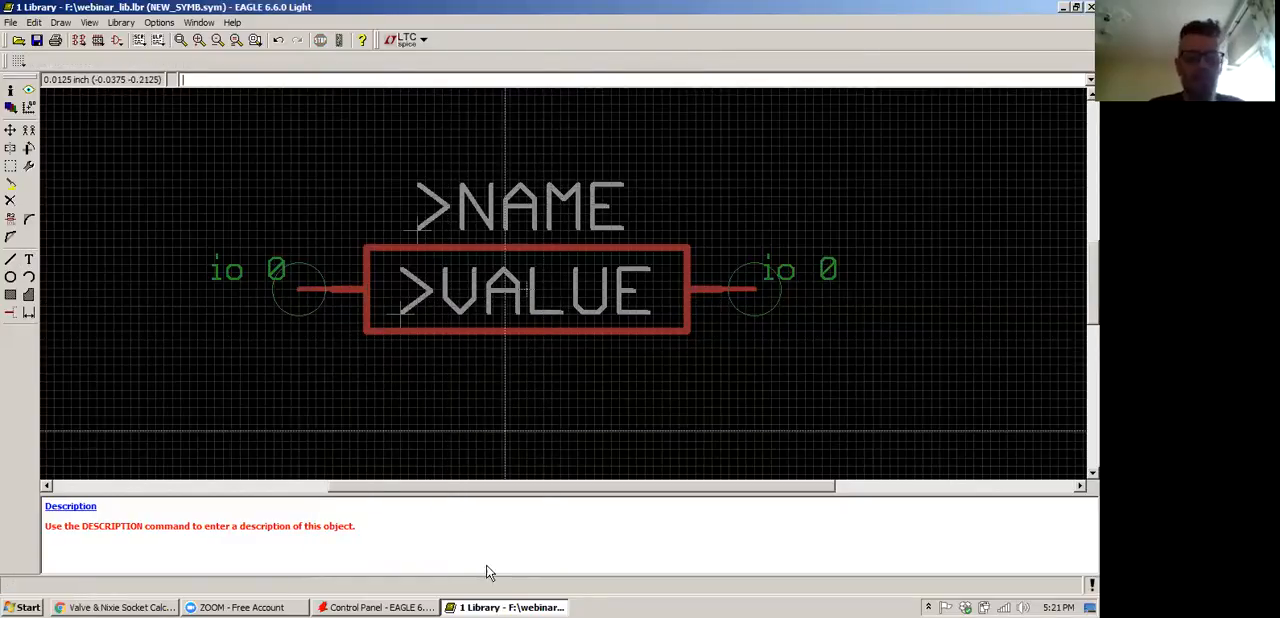
click(238, 607)
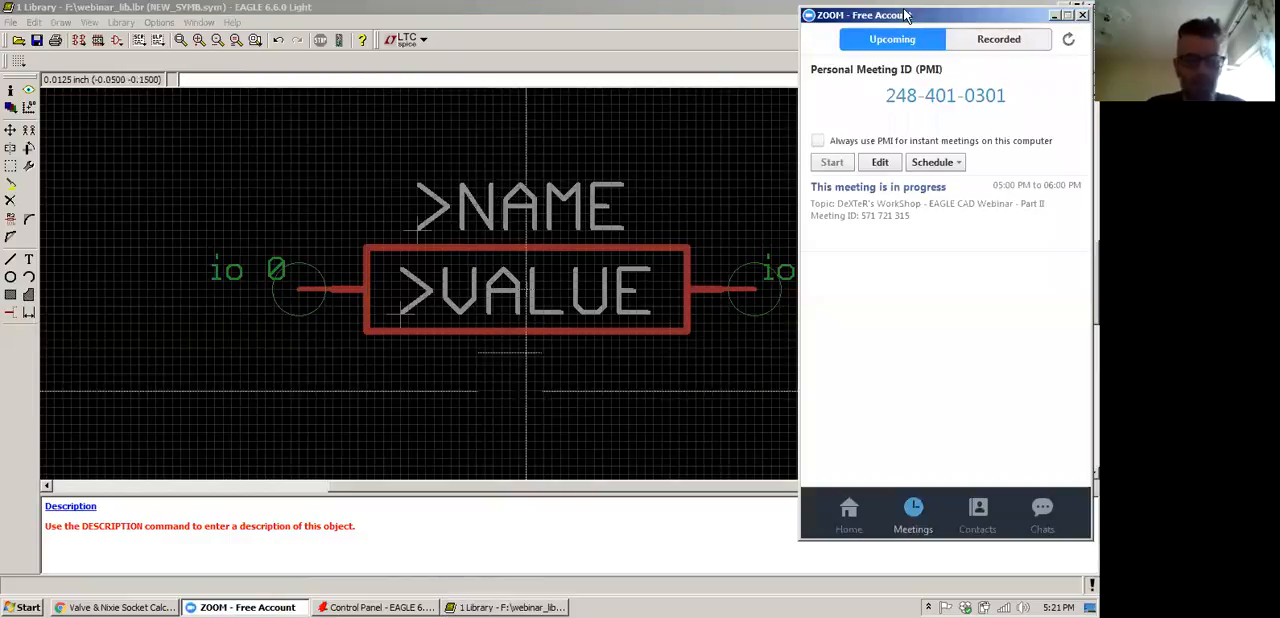
click(1054, 15)
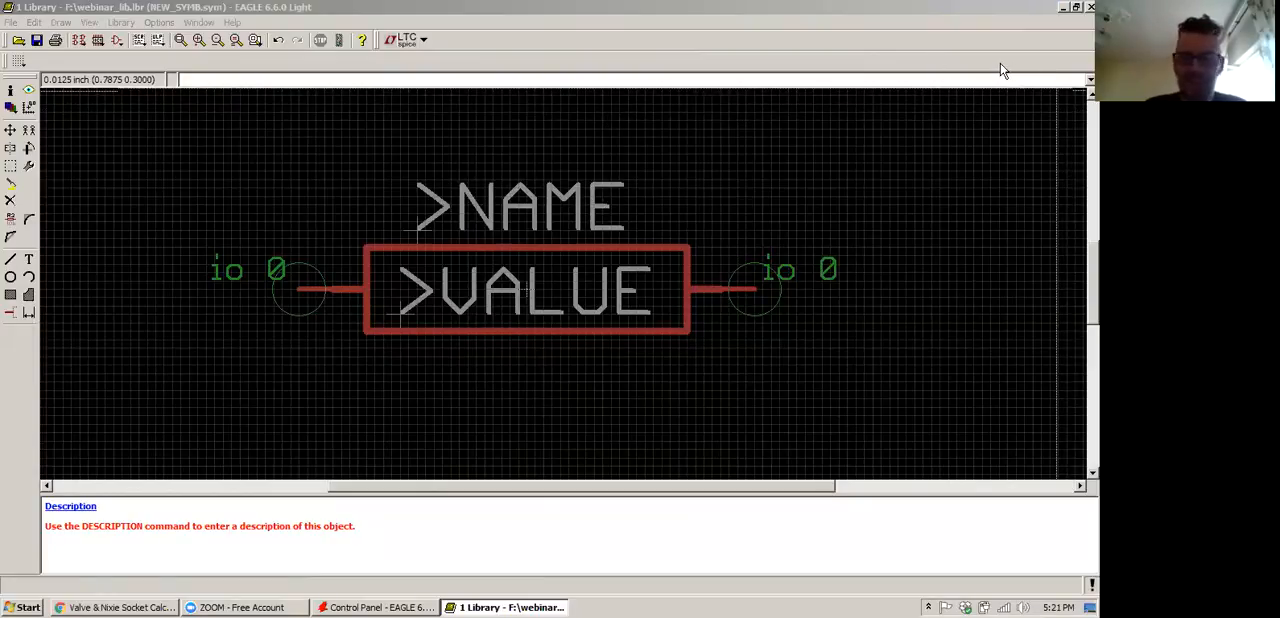
click(190, 97)
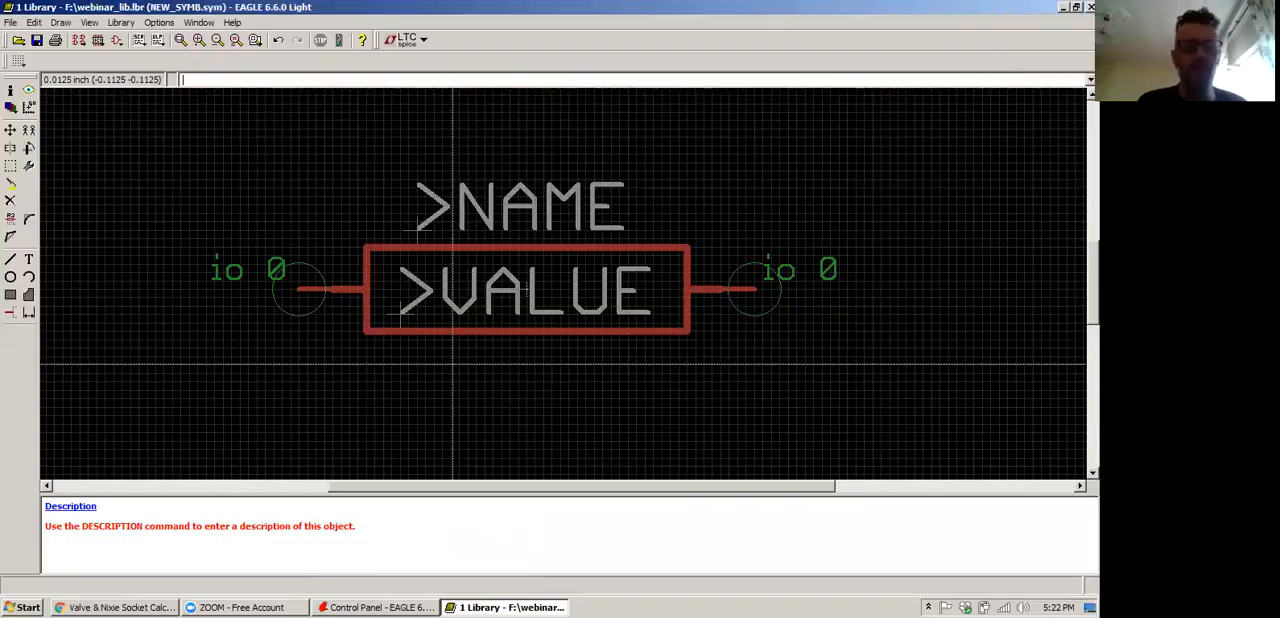
Save the library and create a new package named NEW_PACK in it
key(ctrl+s)
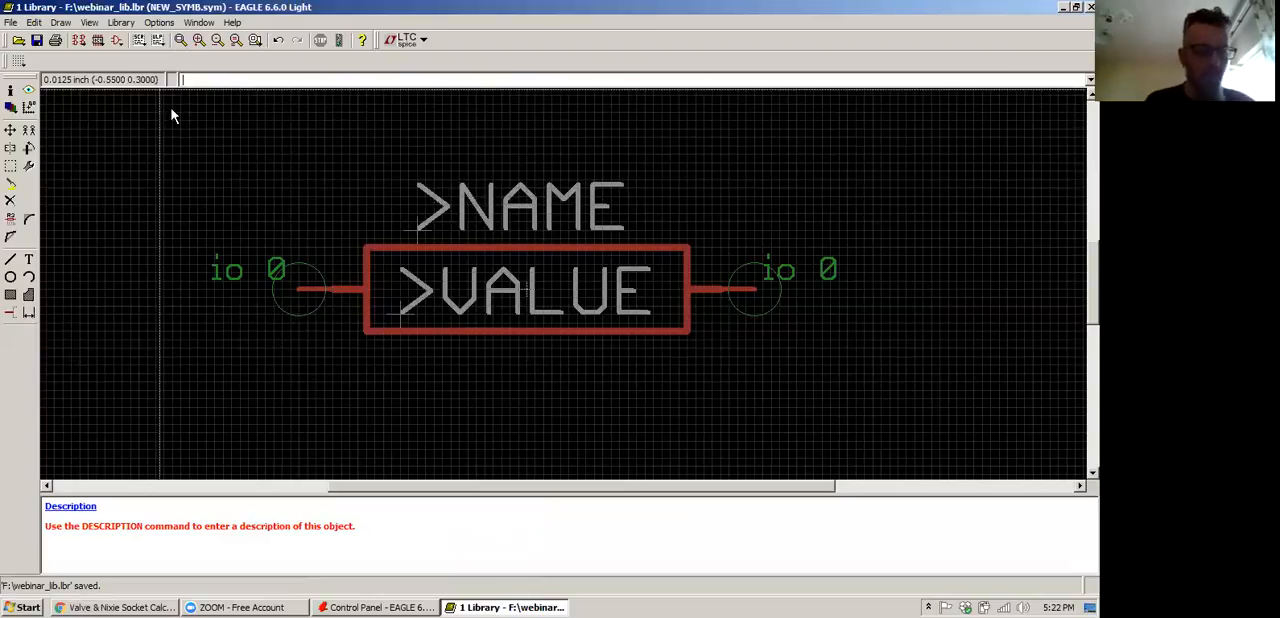
click(100, 44)
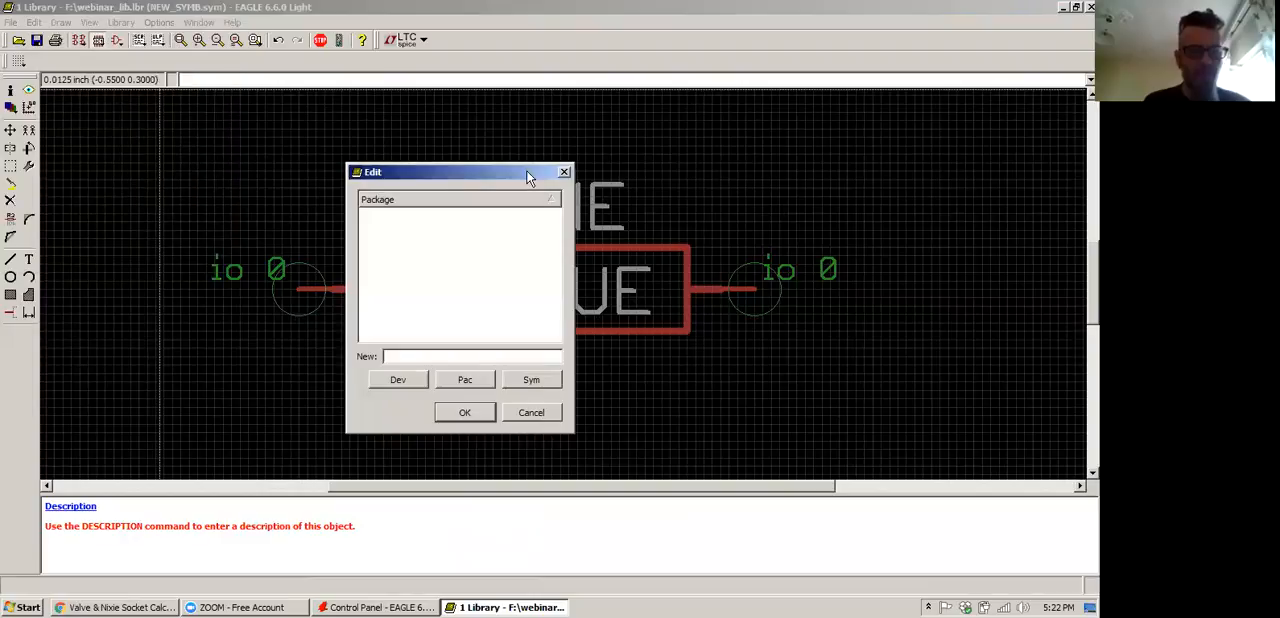
text(NE)
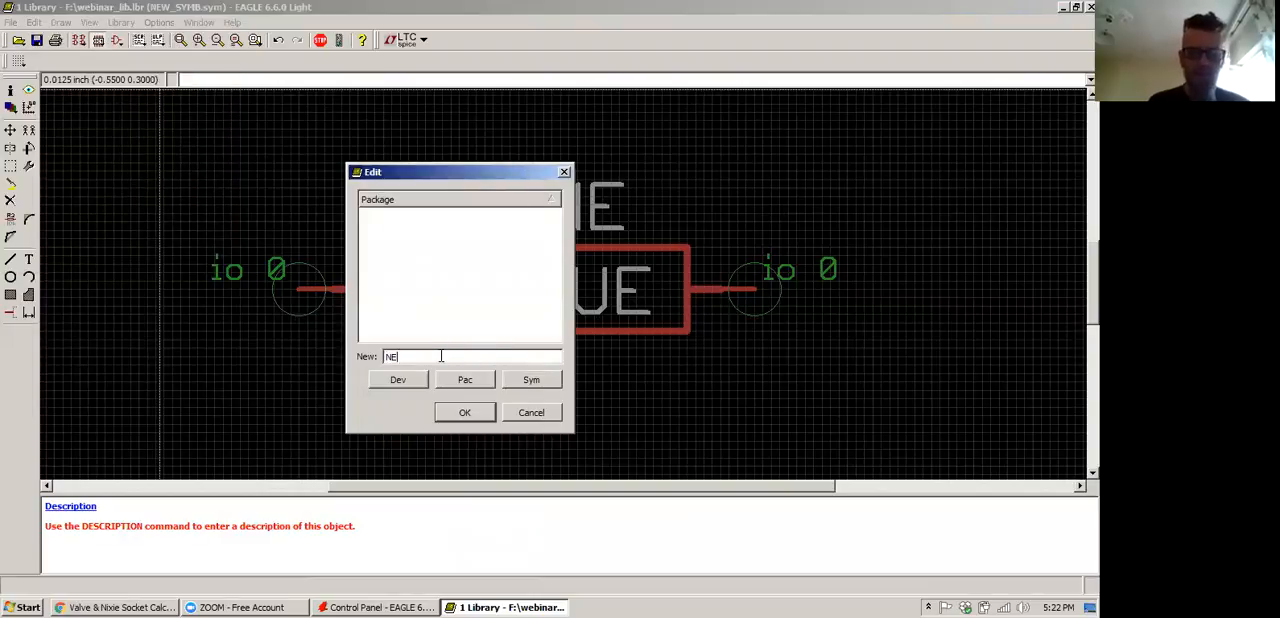
text(W_PACK)
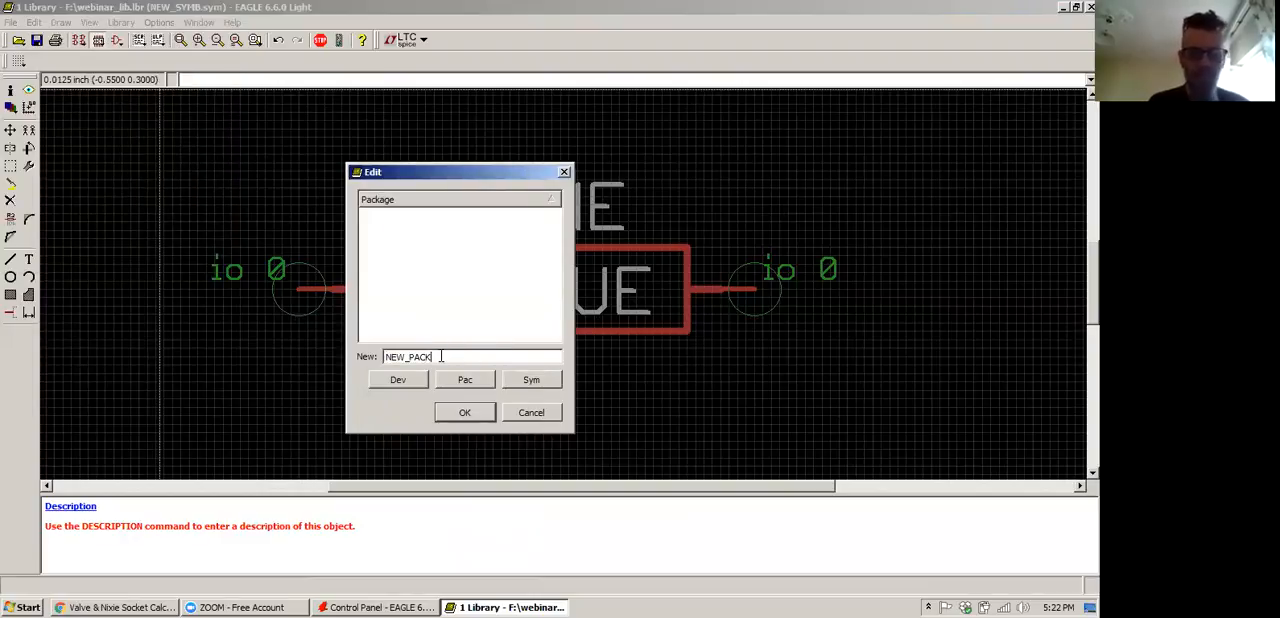
click(462, 414)
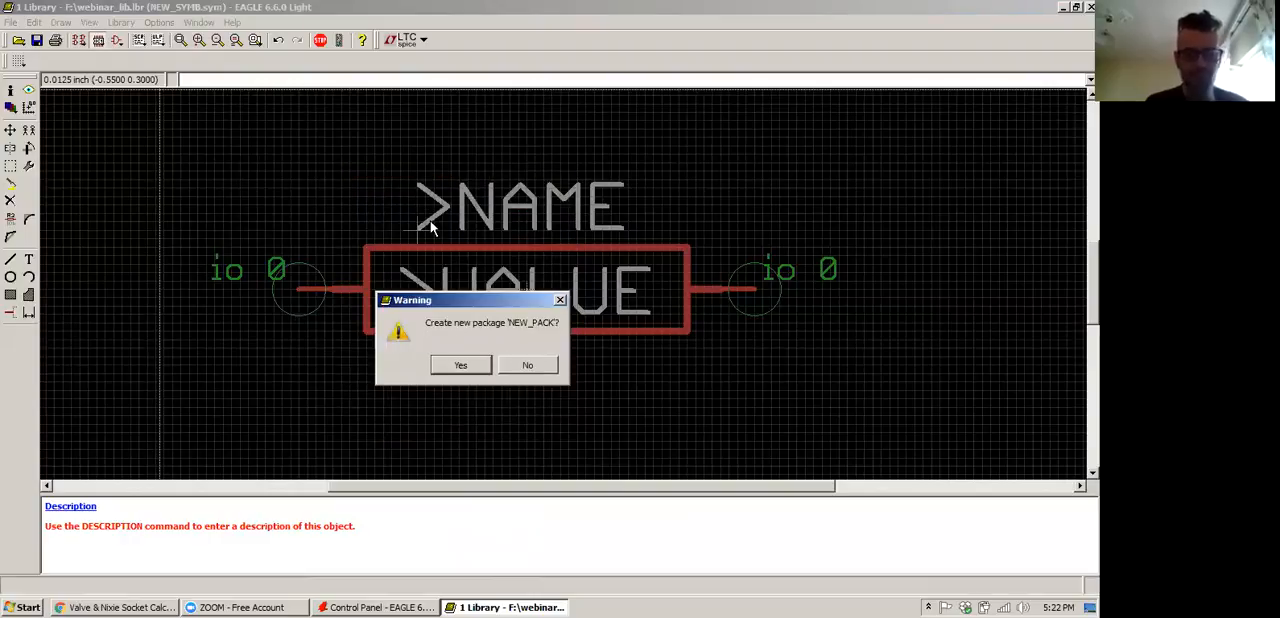
click(459, 366)
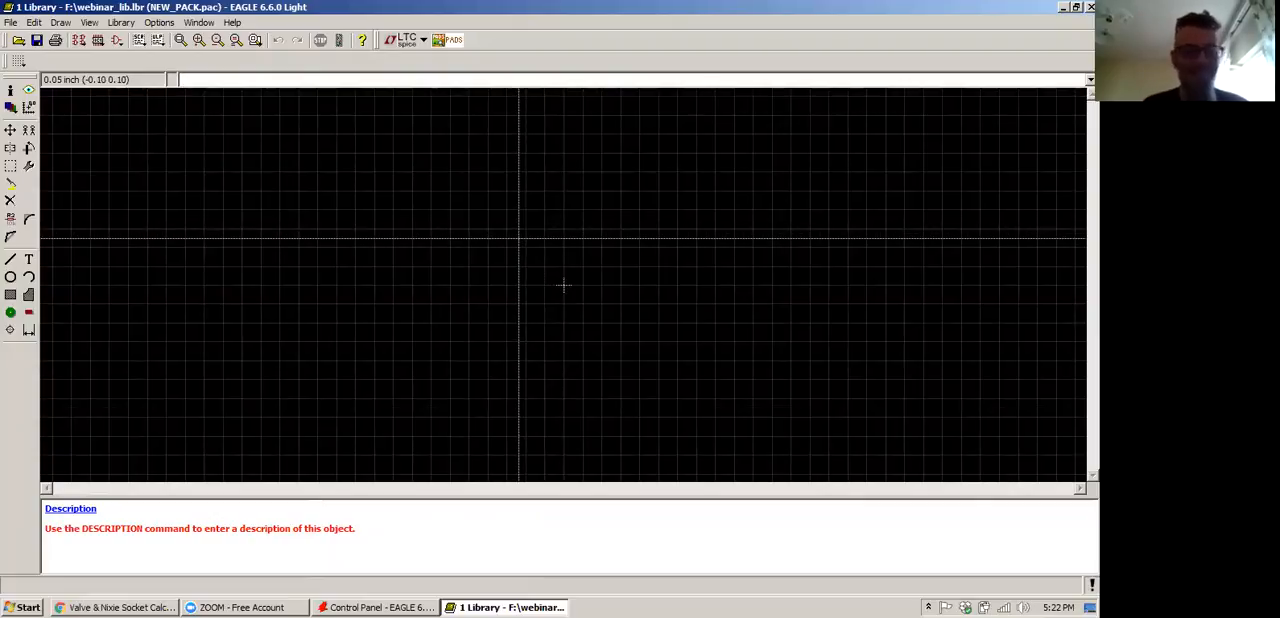
Set the package editor's grid size to 0.0125 inch
text(grid)
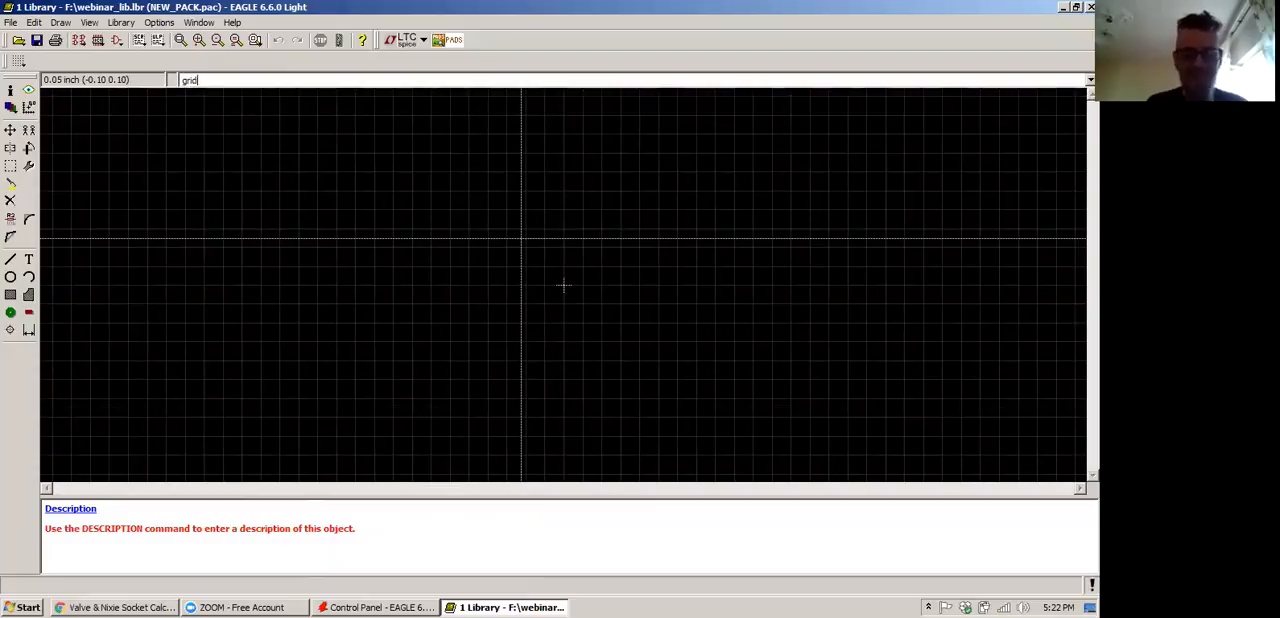
key(Return)
text(0.0)
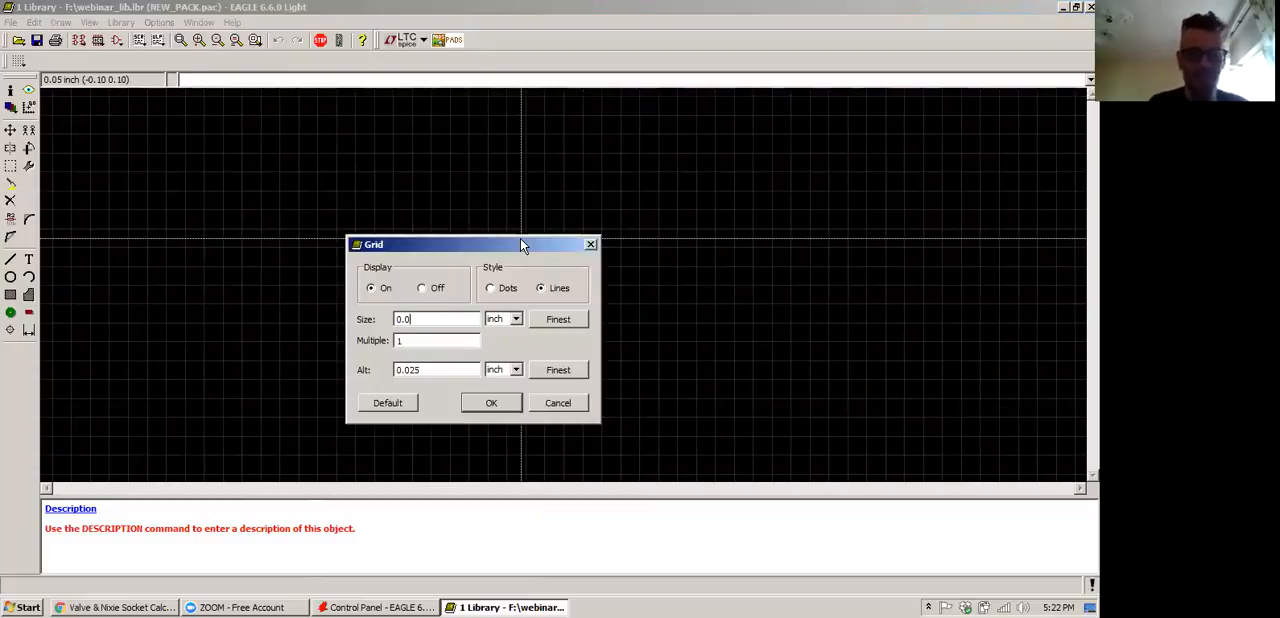
text(125)
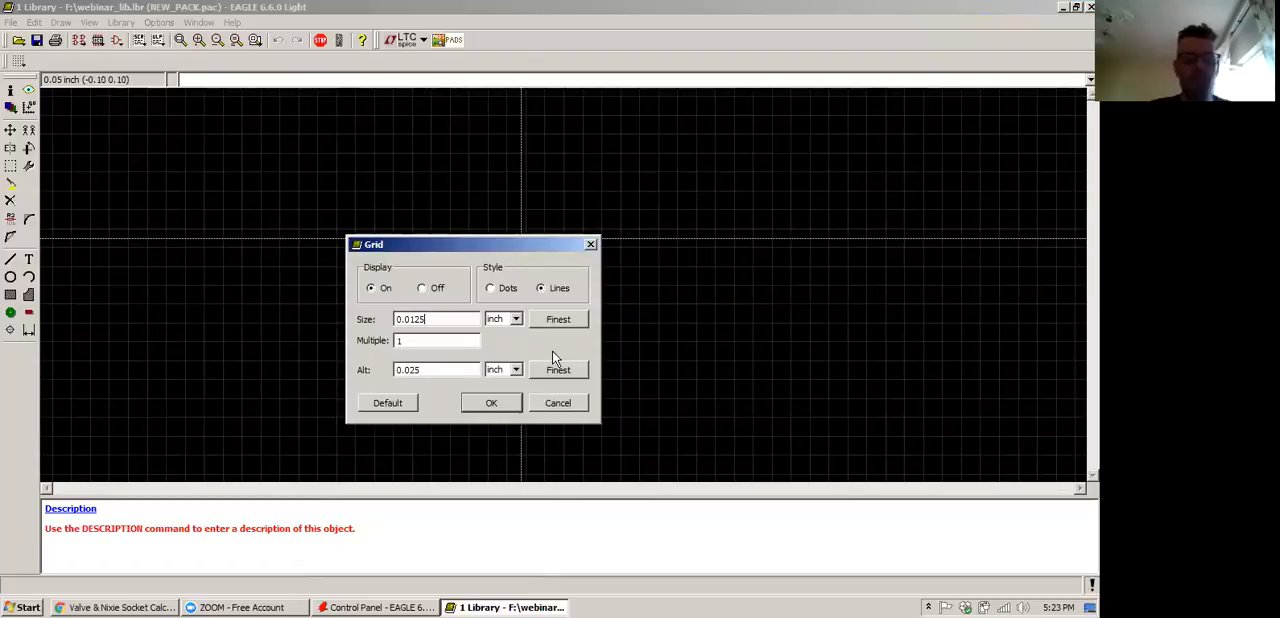
drag(540, 244, 585, 172)
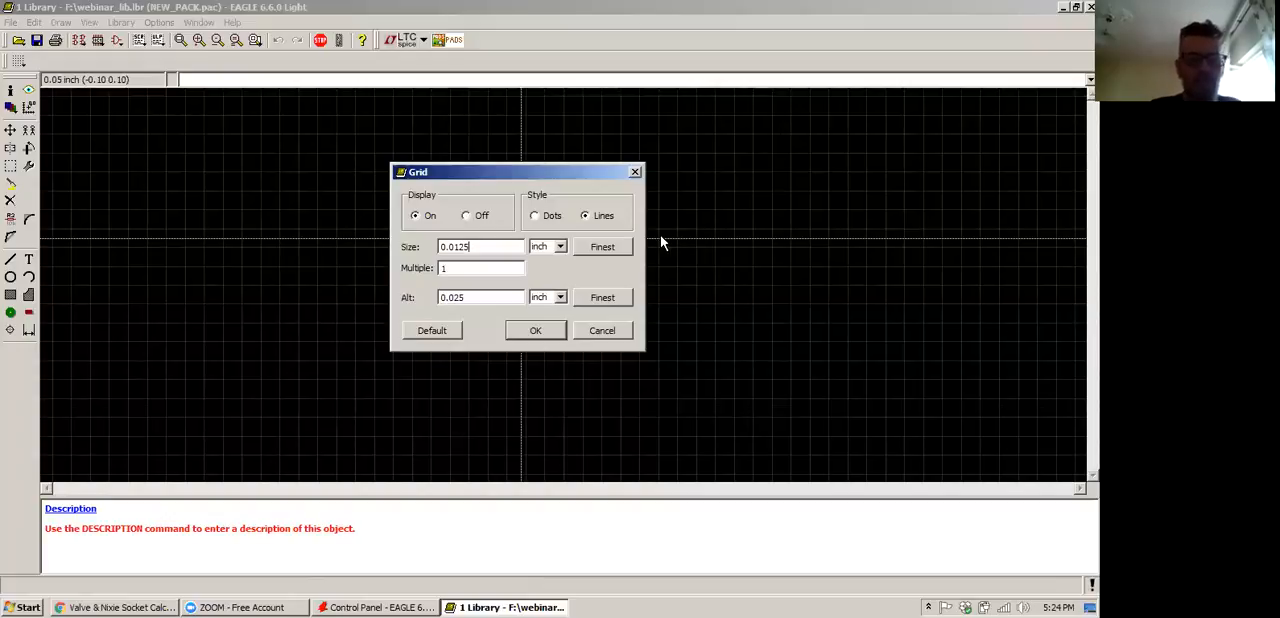
click(535, 328)
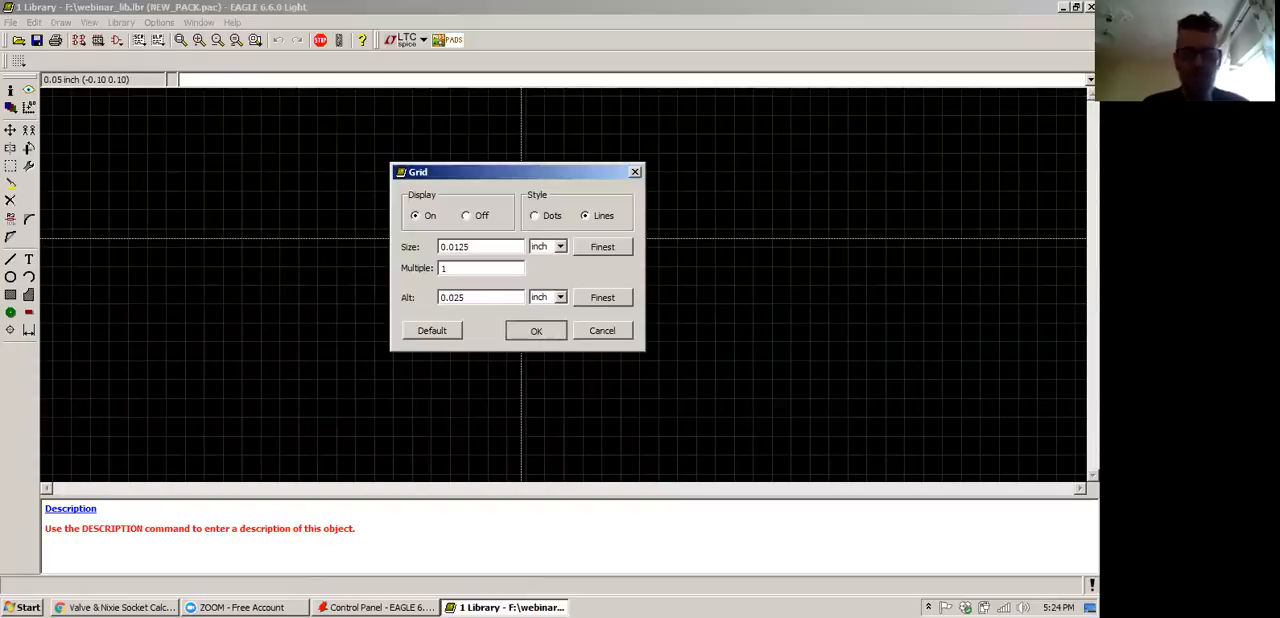
click(543, 335)
Draw a closed rectangle about 0.49 inch long around the origin on layer 21 tPlace with 0.005 wide lines
scroll(565, 260, up, 4)
scroll(573, 312, up, 2)
scroll(584, 302, down, 2)
scroll(651, 317, up, 2)
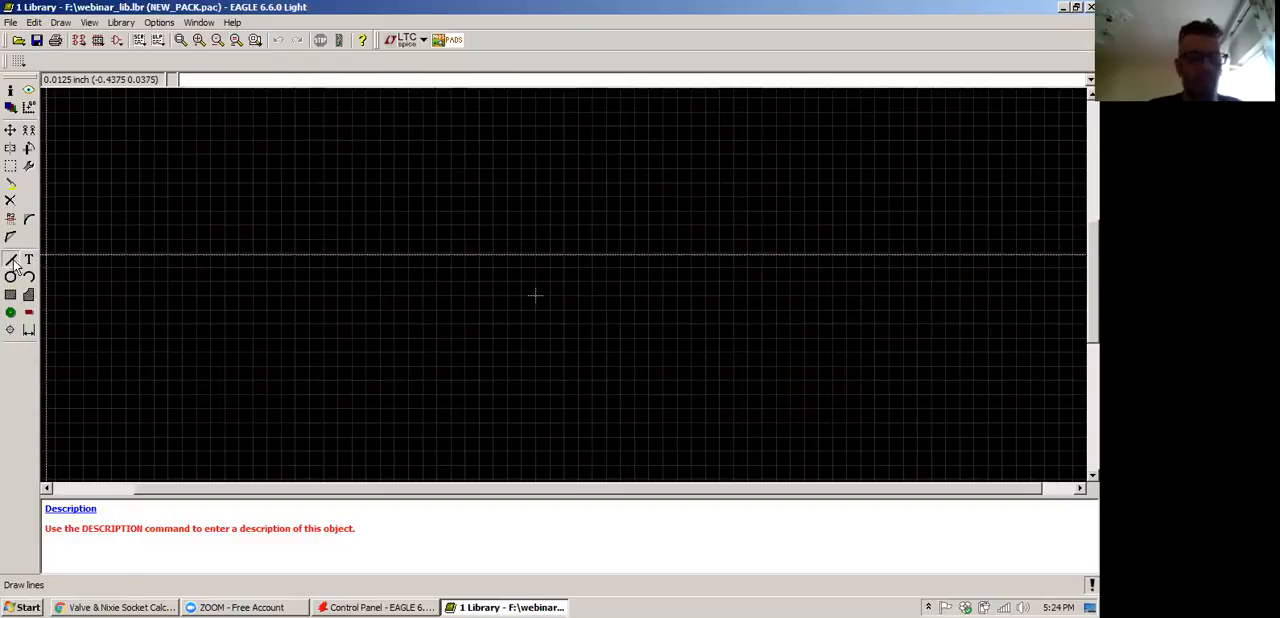
click(10, 260)
click(84, 62)
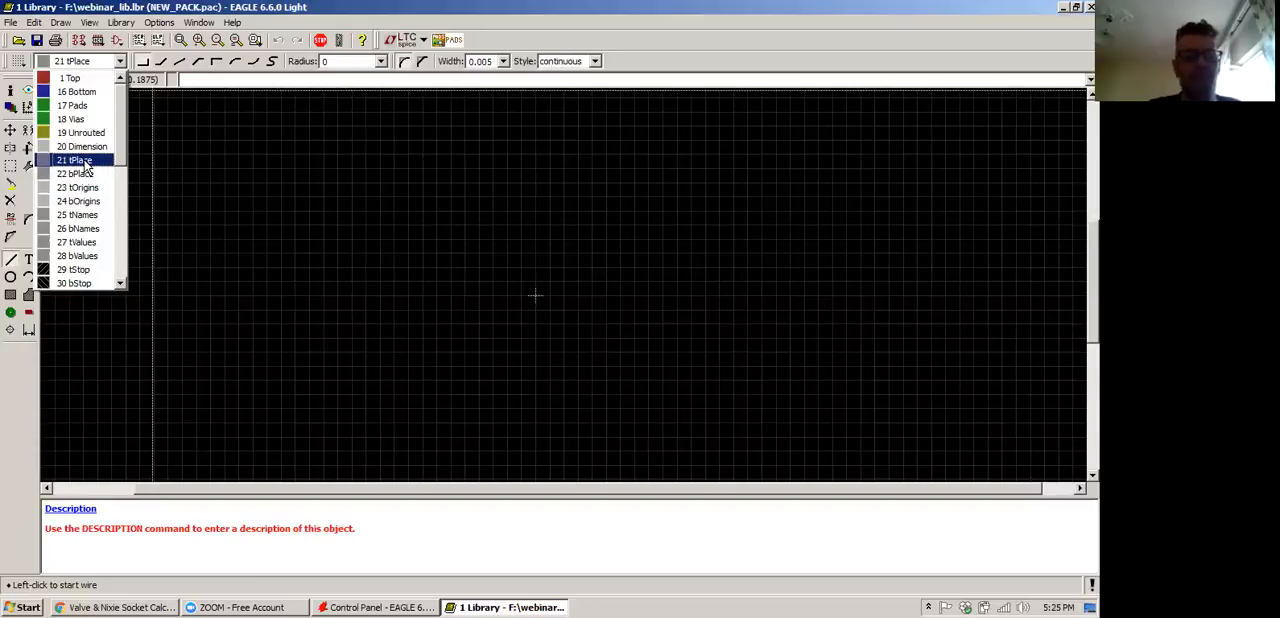
click(80, 161)
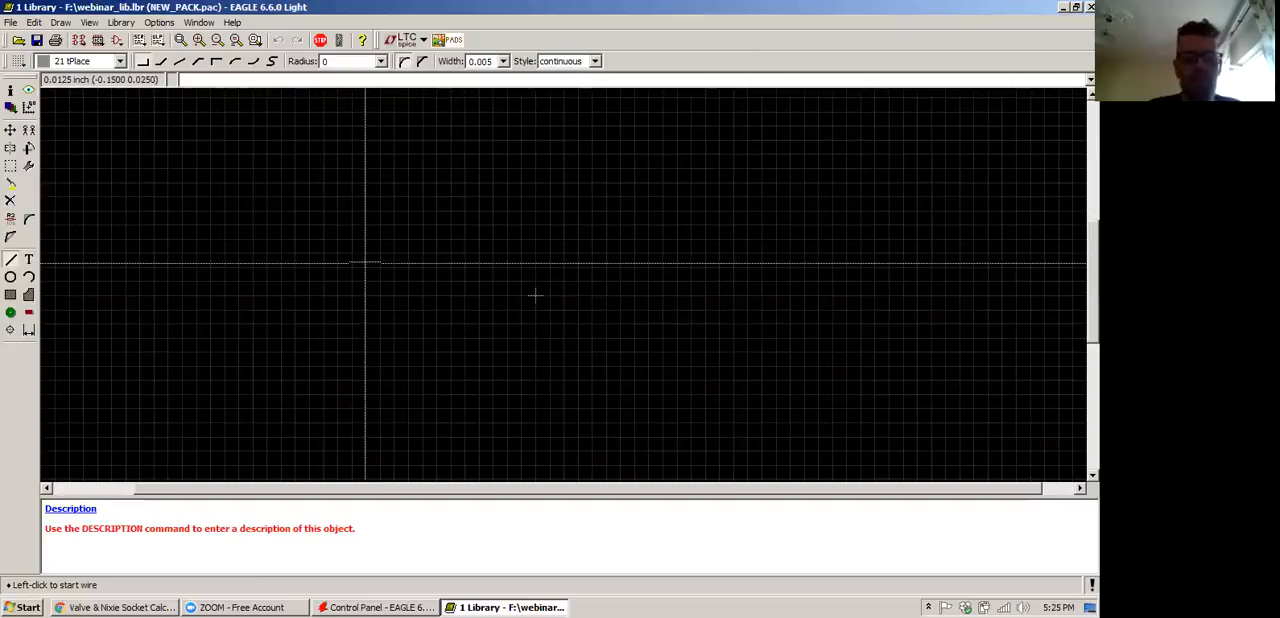
click(310, 240)
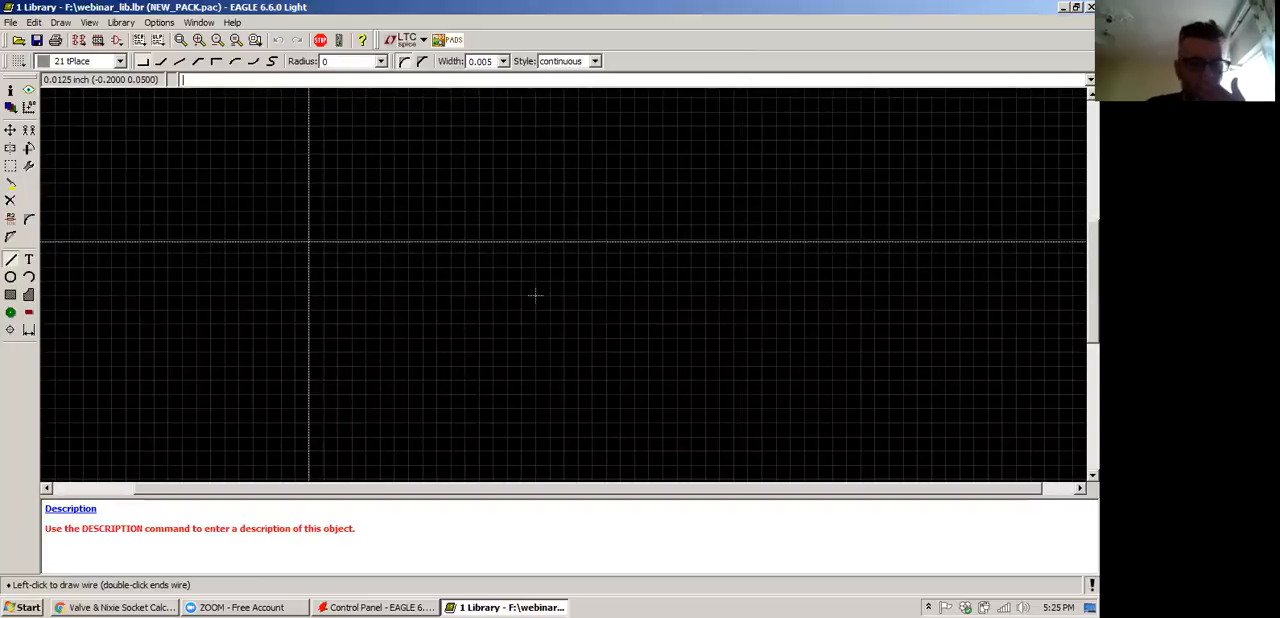
click(311, 393)
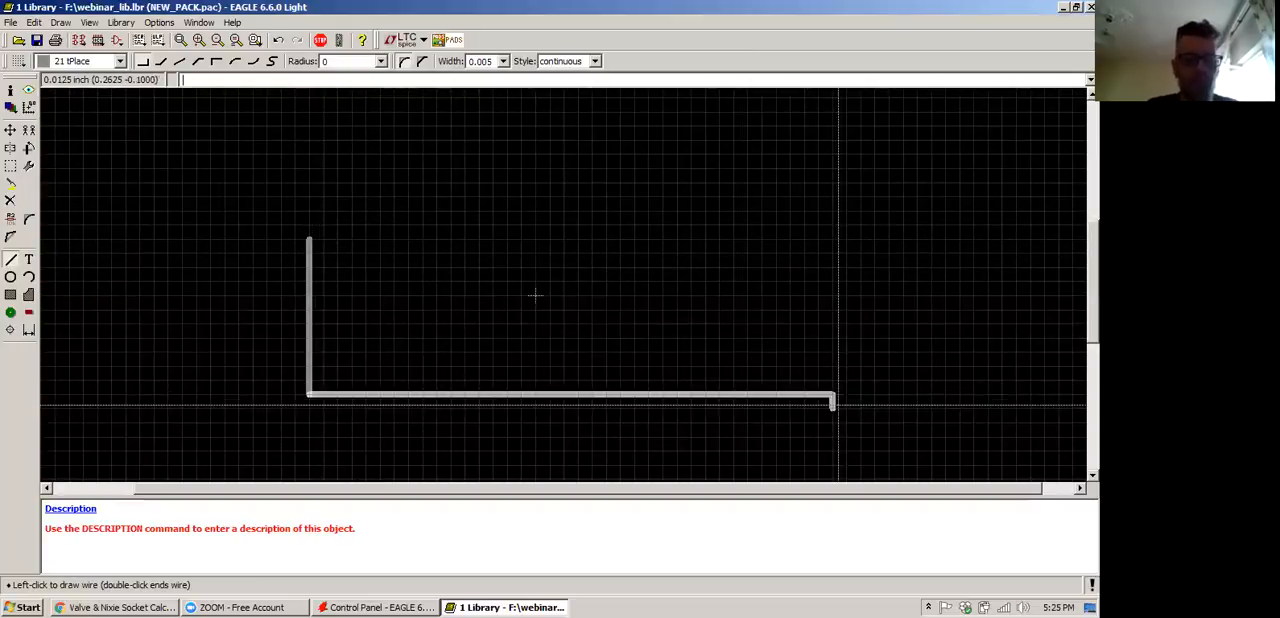
click(863, 239)
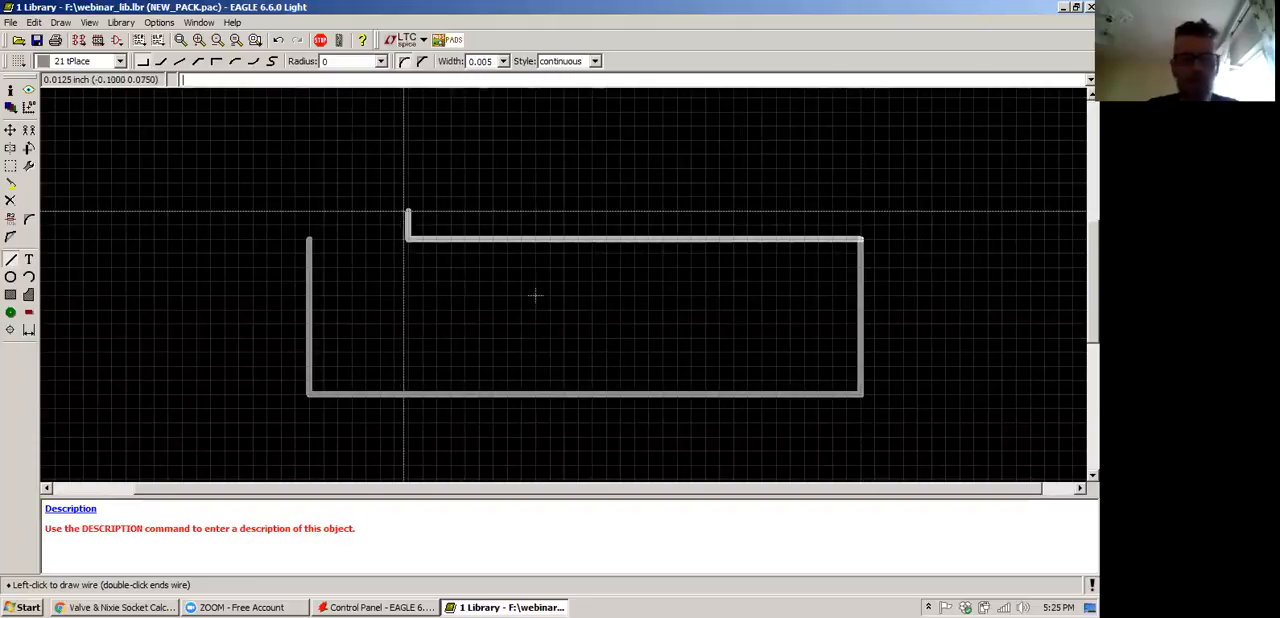
double_click(311, 237)
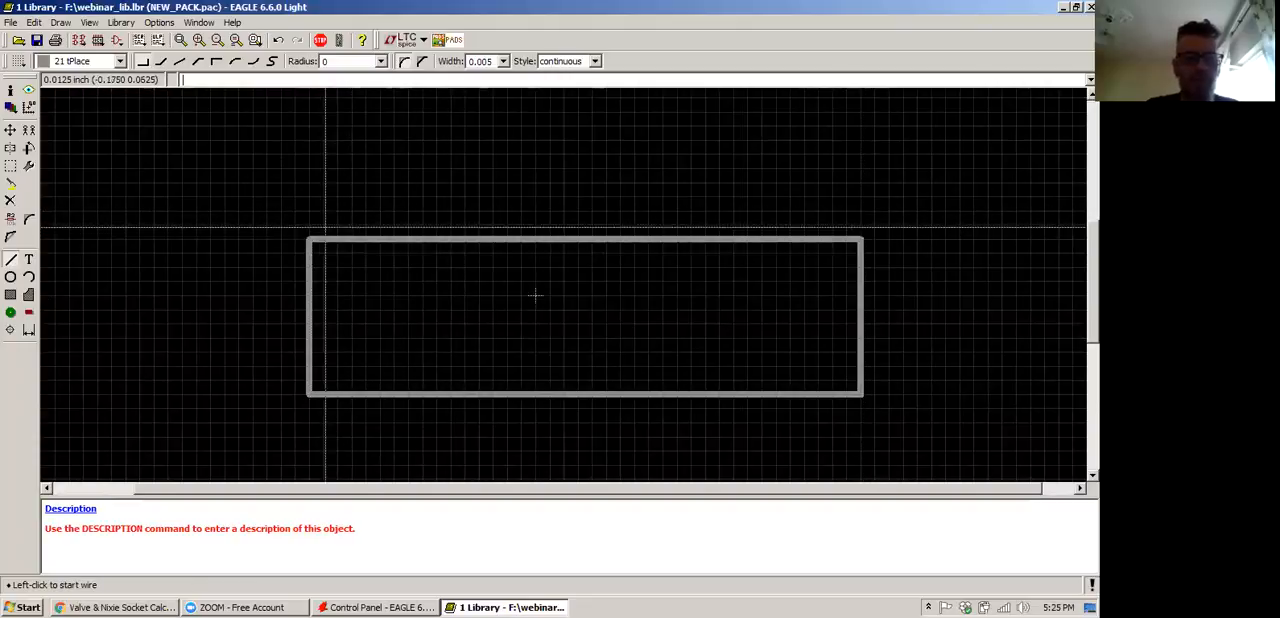
Group all four lines of the rectangle and move the group two grid steps left and two up
click(11, 131)
click(11, 183)
click(123, 203)
click(11, 165)
drag(261, 171, 553, 470)
drag(873, 427, 900, 437)
right_click(613, 405)
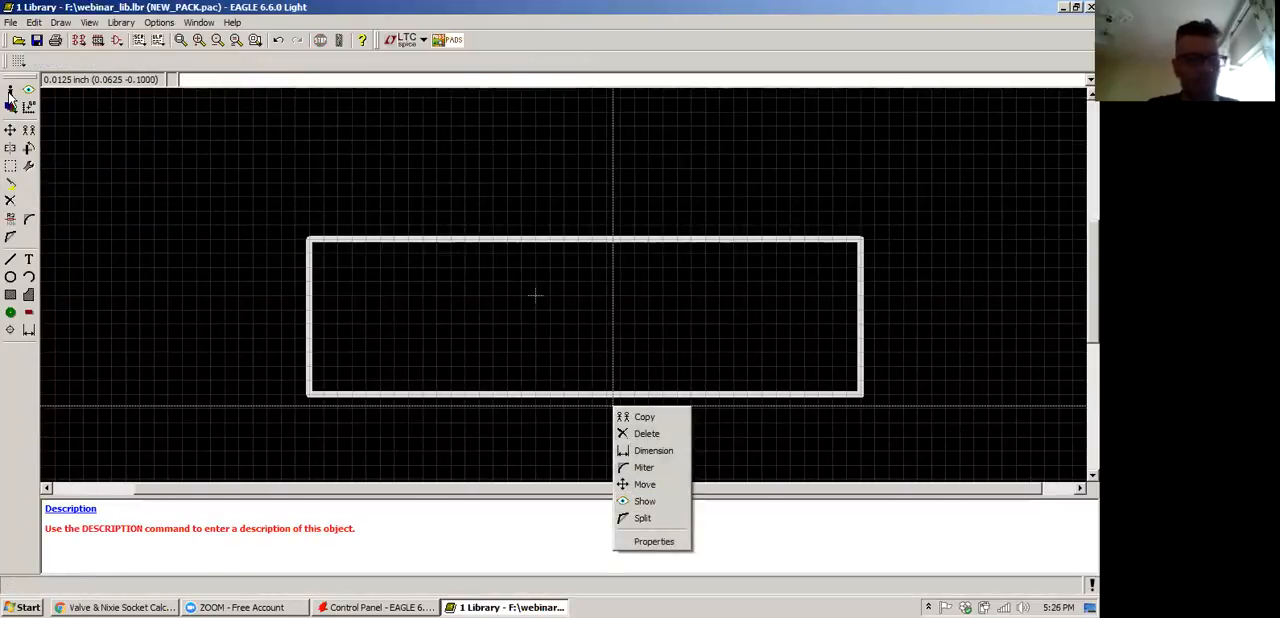
click(645, 484)
right_click(599, 403)
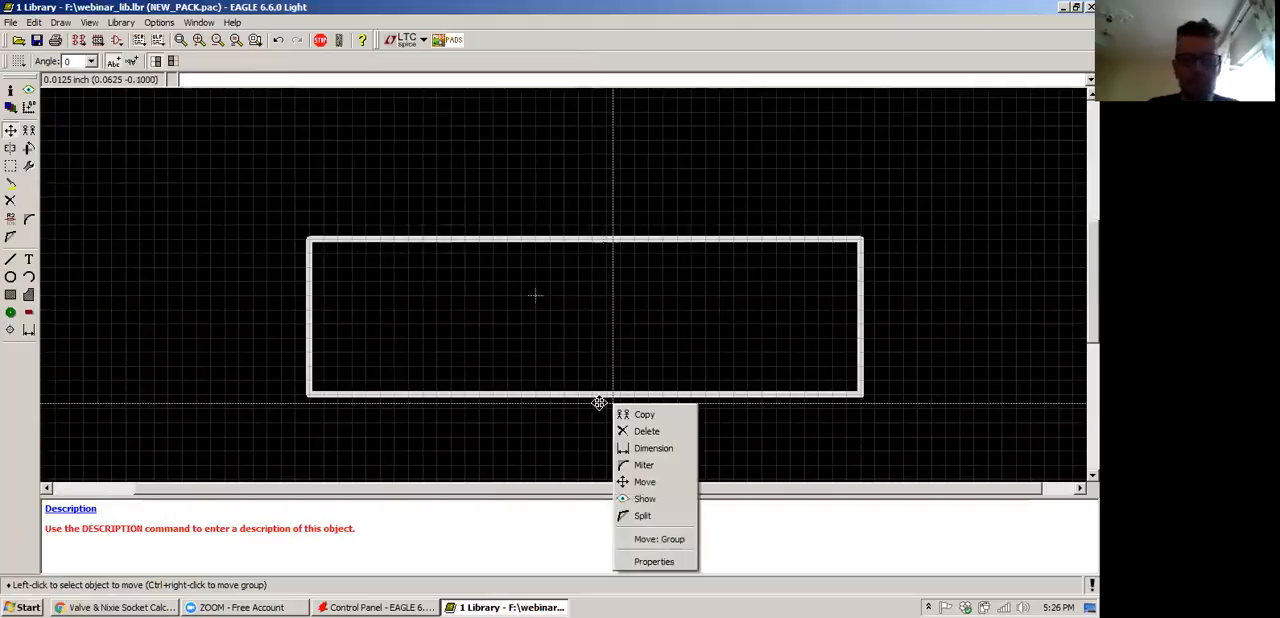
click(655, 539)
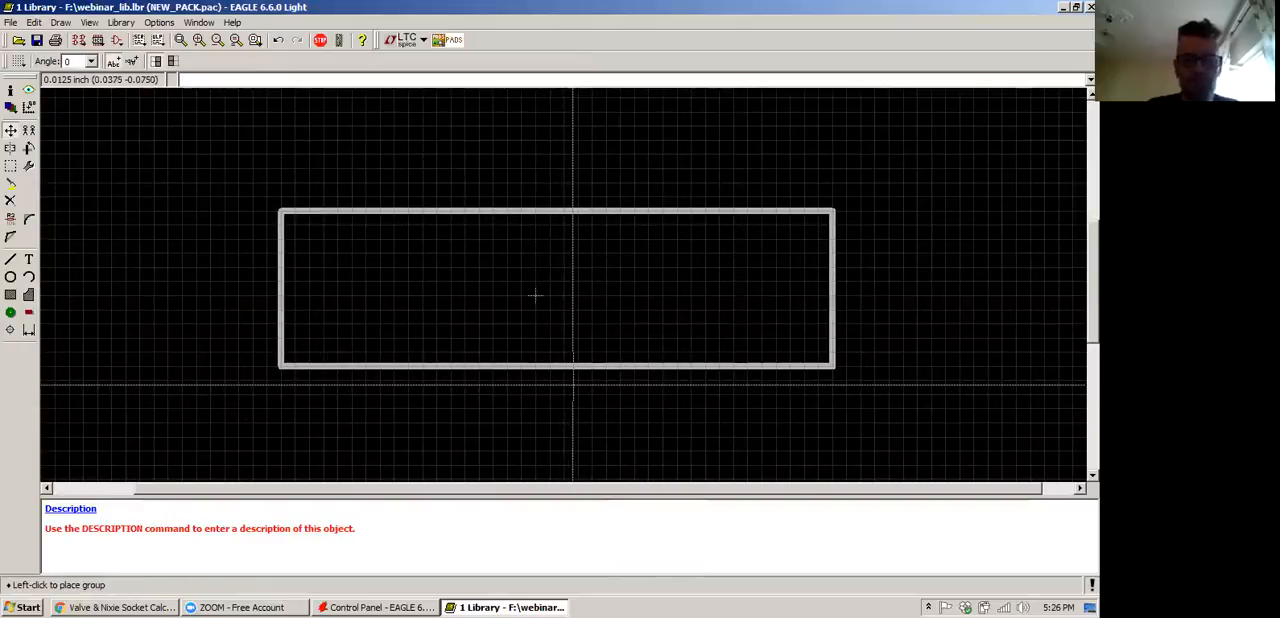
click(577, 383)
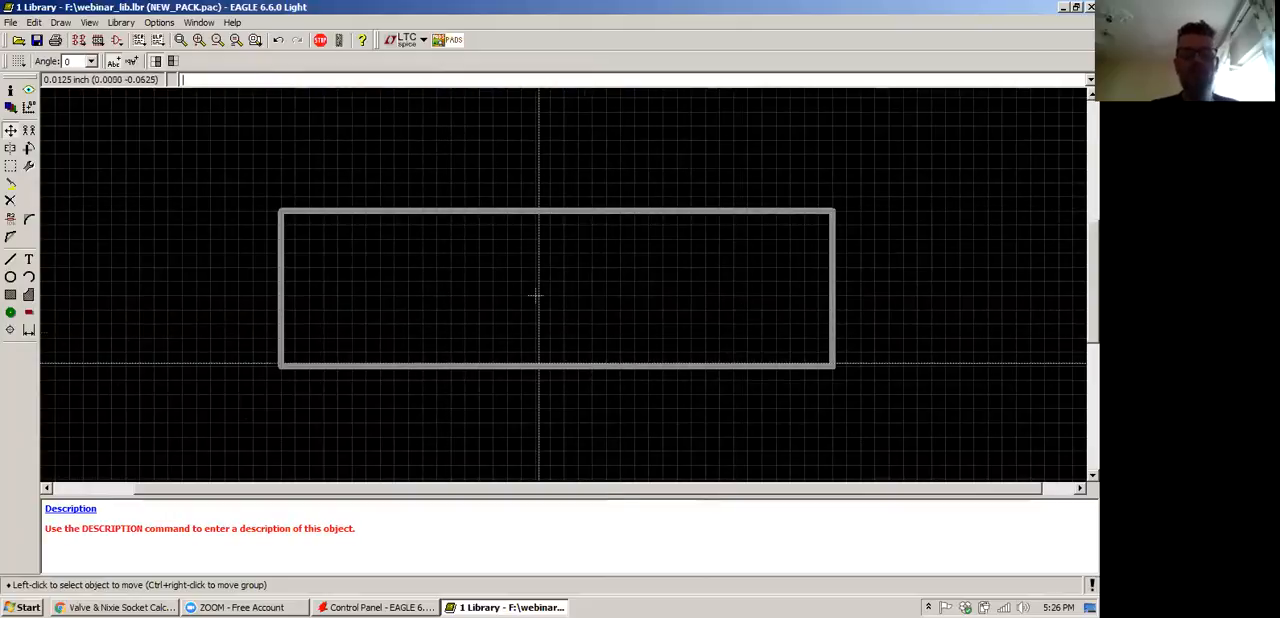
Shift the grouped rectangle one more grid step left and one down to bring it nearly centred on the origin
right_click(539, 365)
click(584, 499)
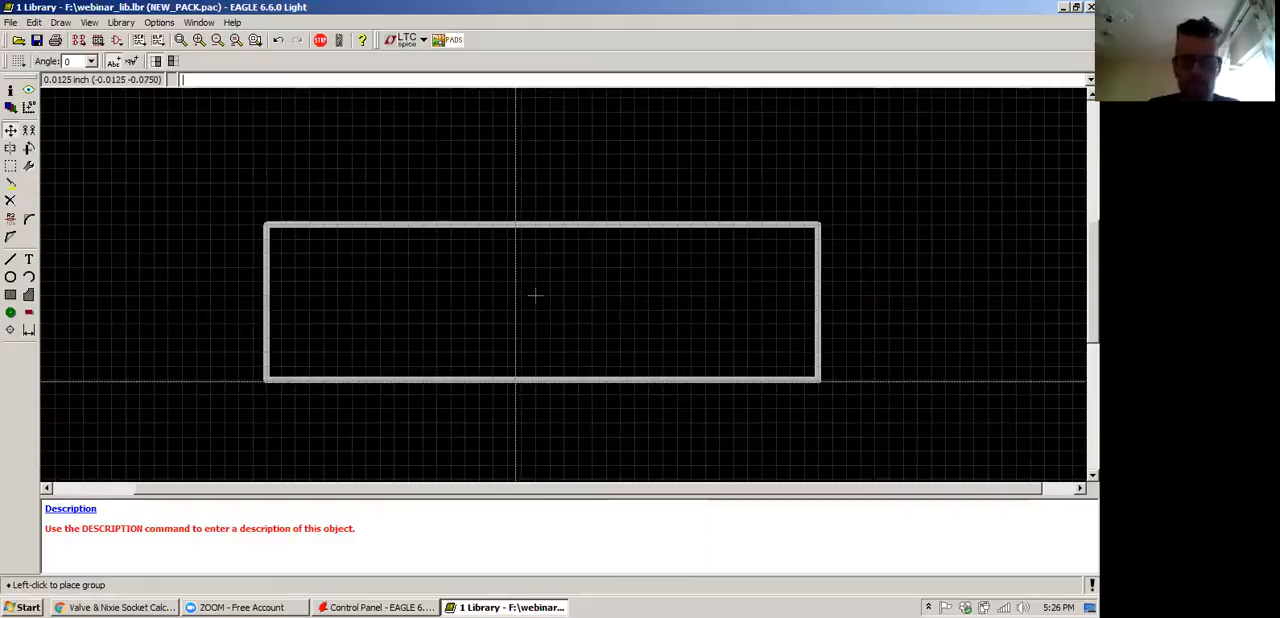
click(515, 381)
Move the rectangle's bottom edge up one grid step to y = -0.0625
click(10, 130)
click(567, 424)
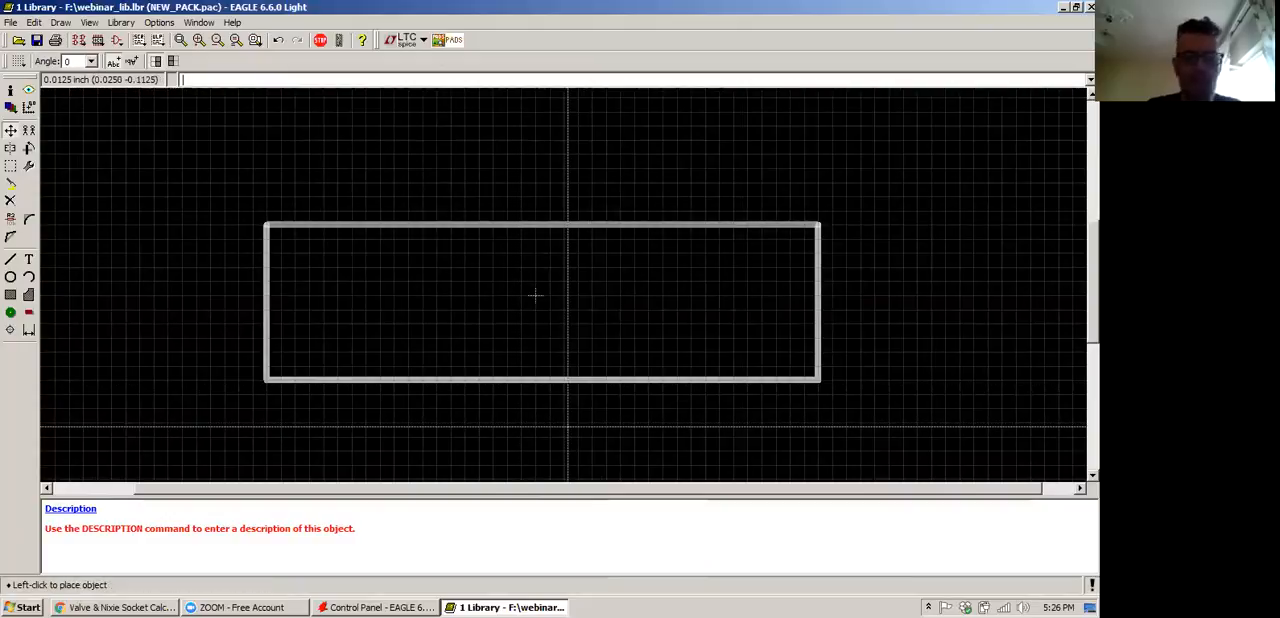
click(568, 408)
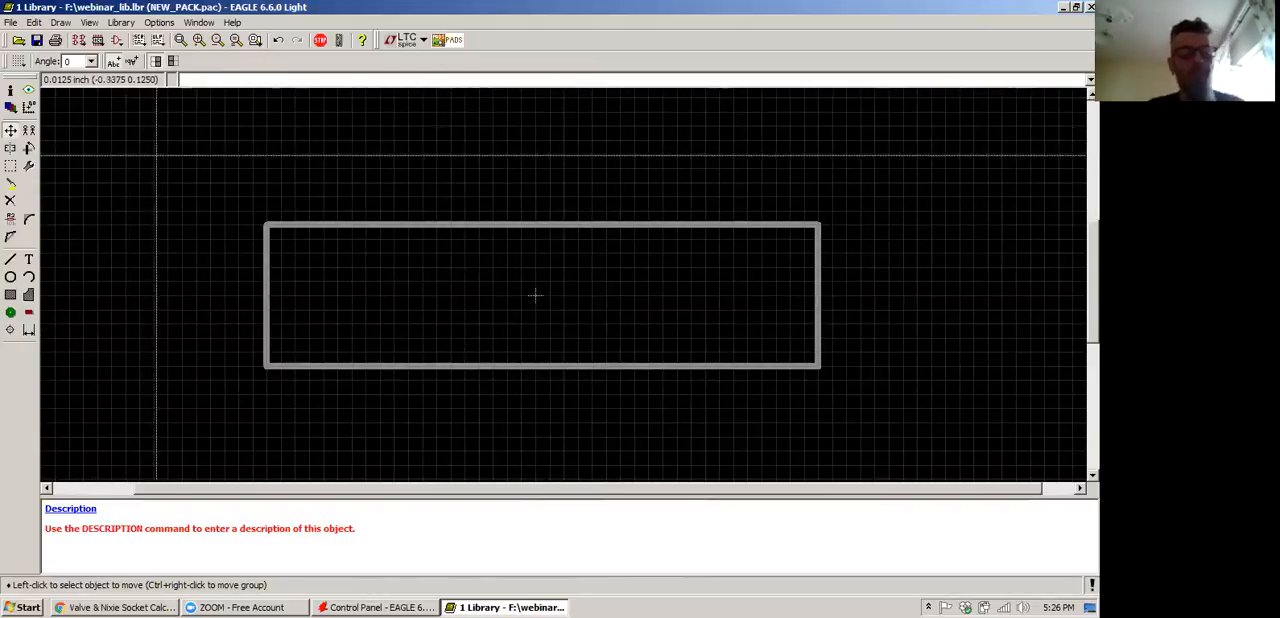
Group the complete rectangle outline again
click(10, 171)
drag(217, 181, 975, 423)
key(F7)
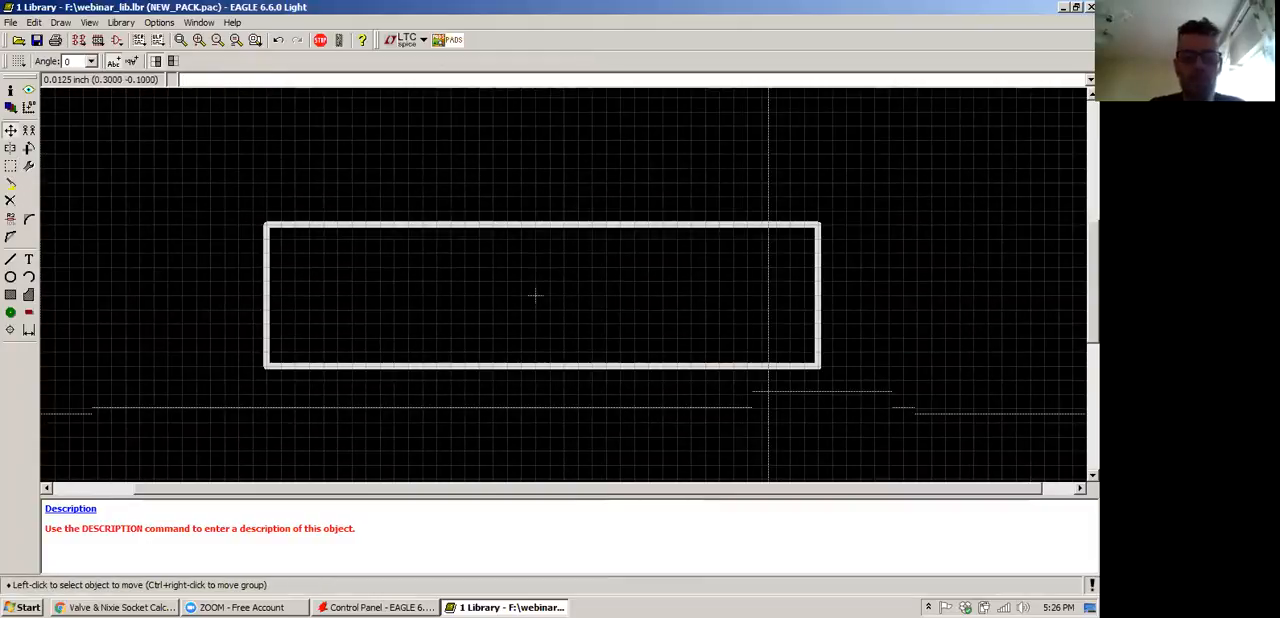
right_click(583, 371)
click(646, 527)
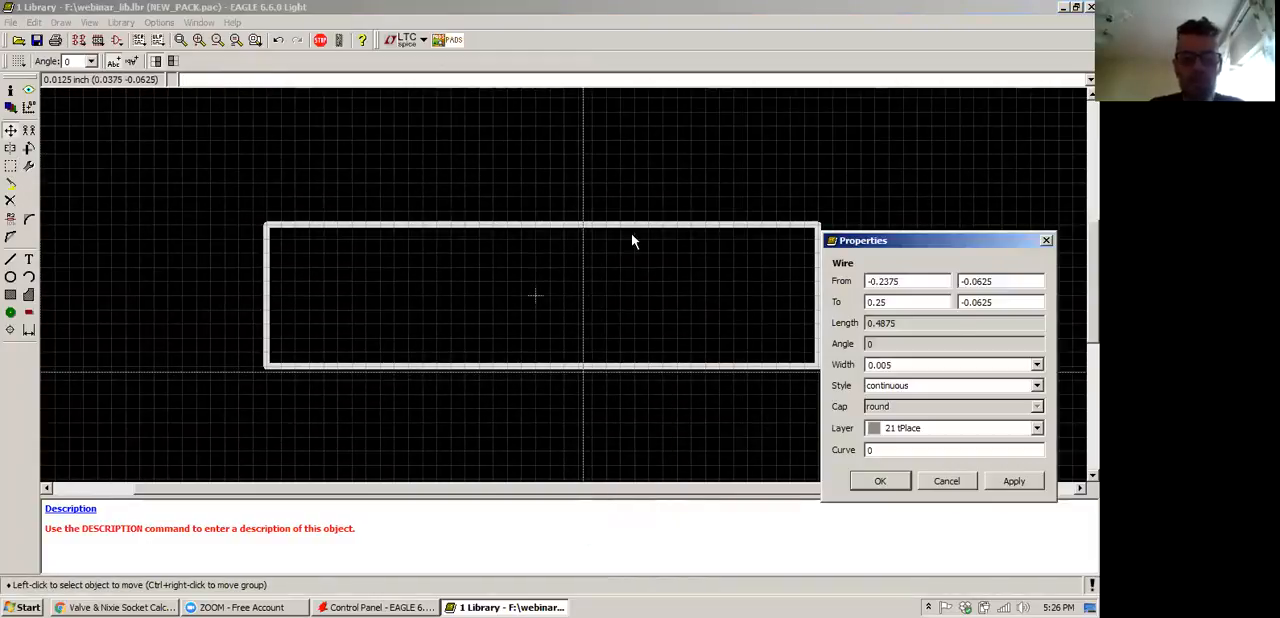
drag(971, 243, 711, 95)
click(690, 237)
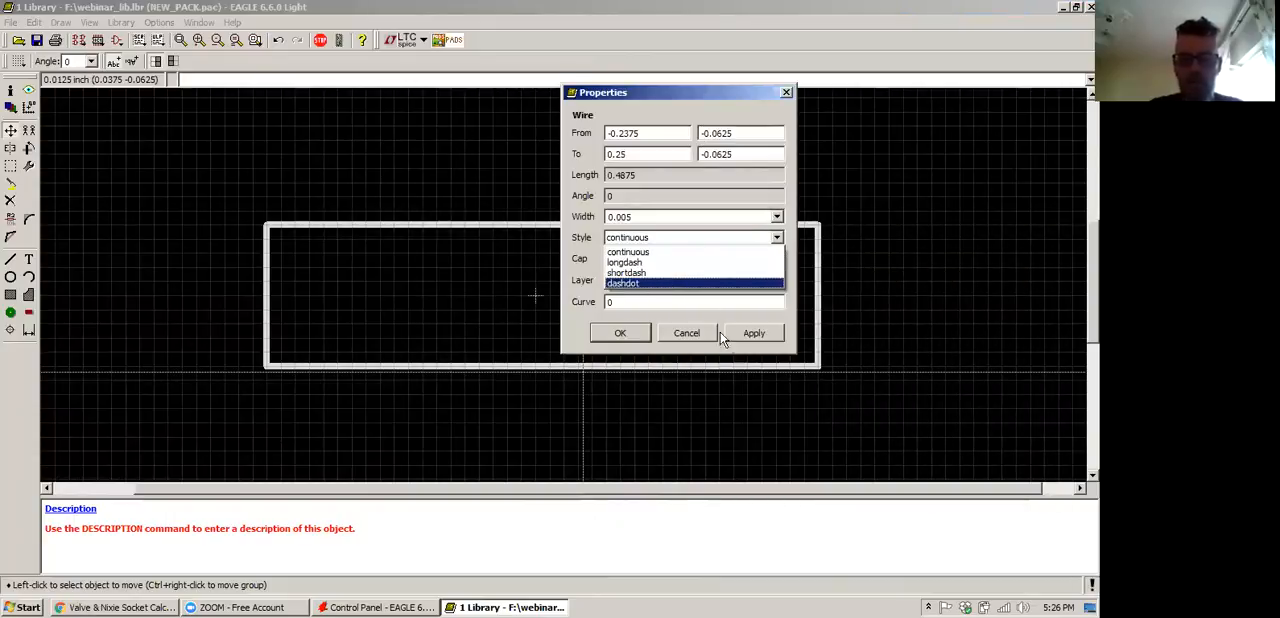
click(628, 252)
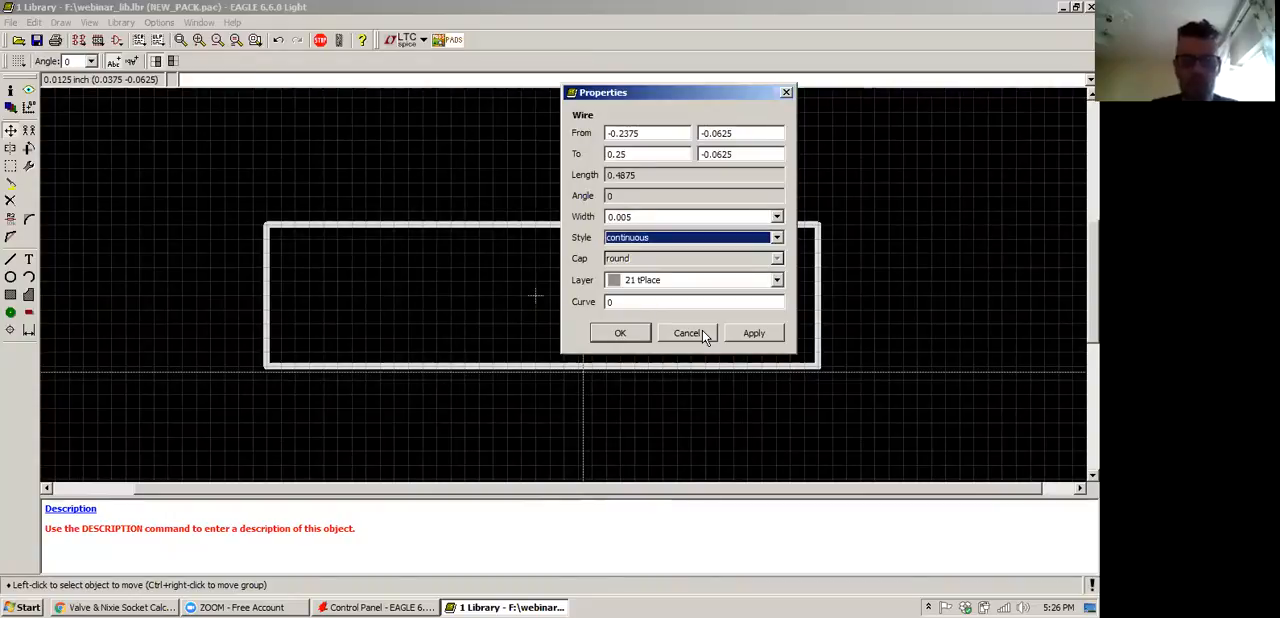
click(703, 333)
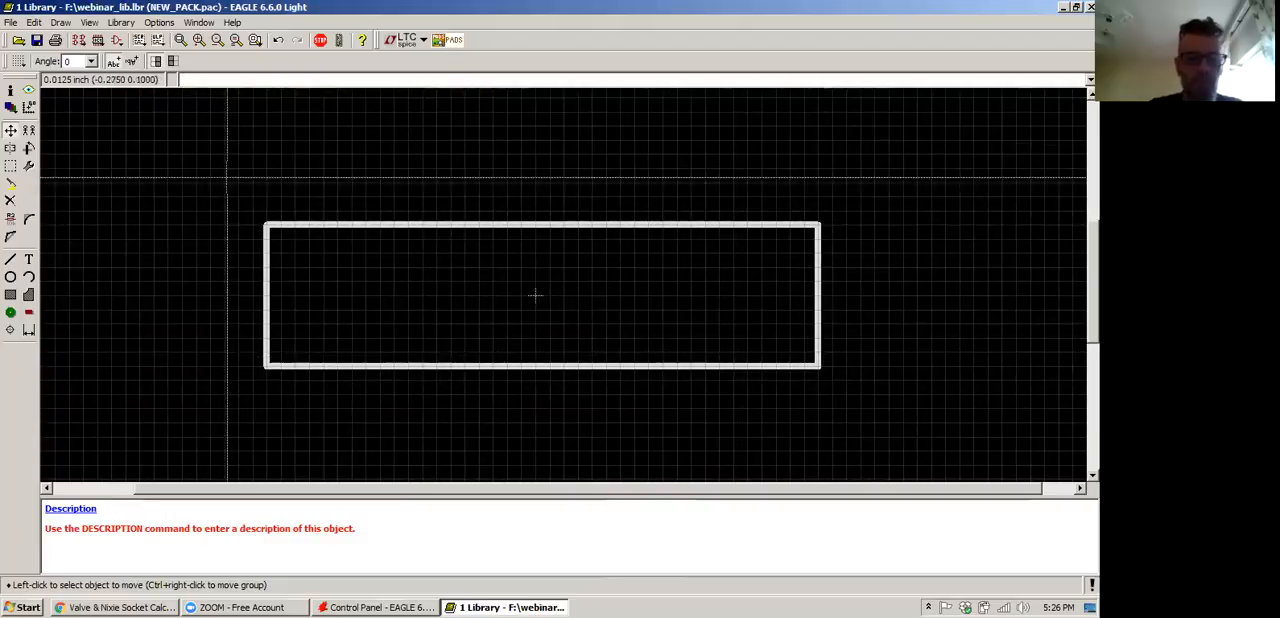
Change the line width of the grouped rectangle to 0.016
click(30, 167)
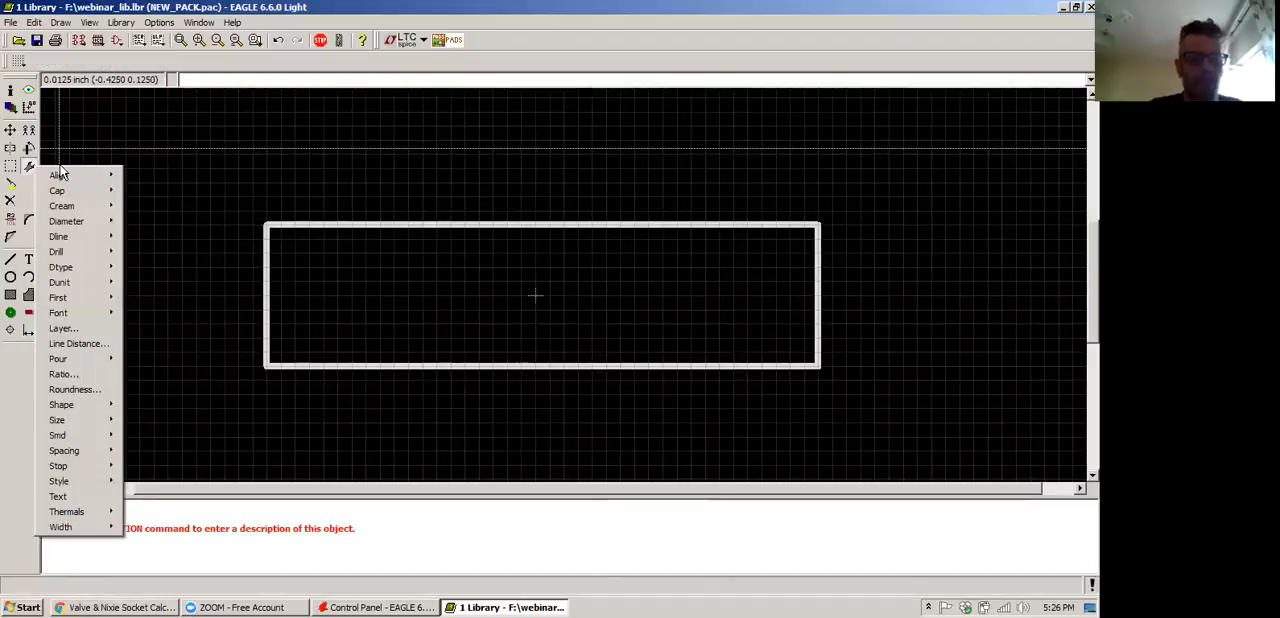
mouse_move(70, 535)
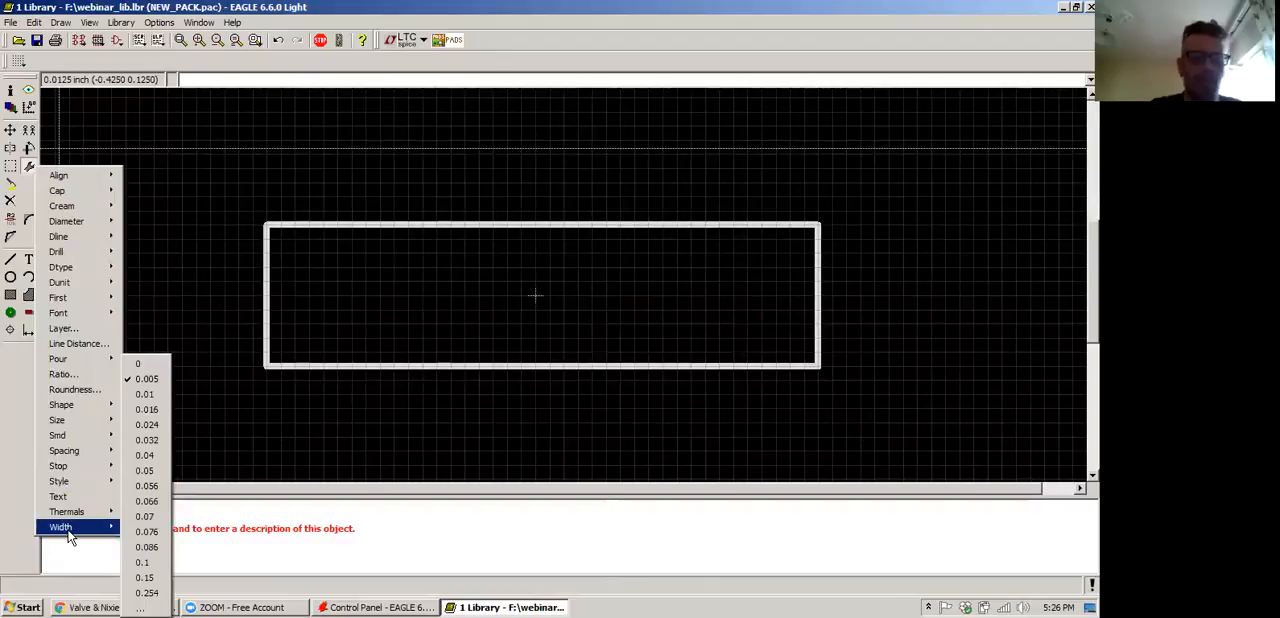
click(147, 410)
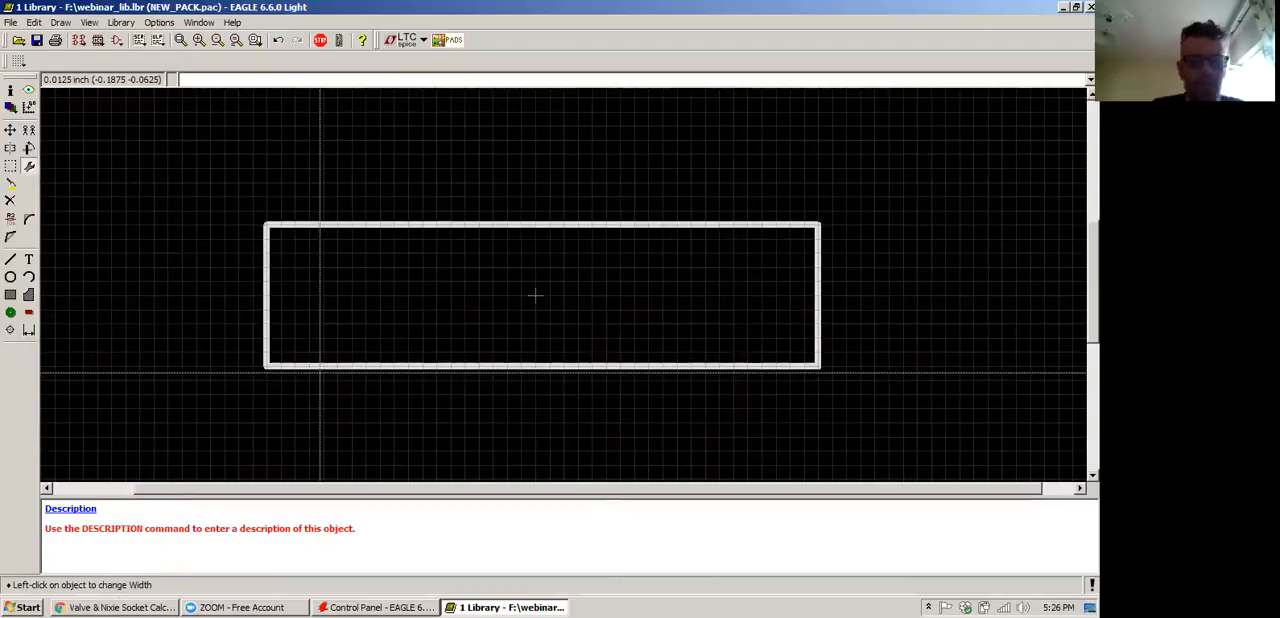
right_click(320, 370)
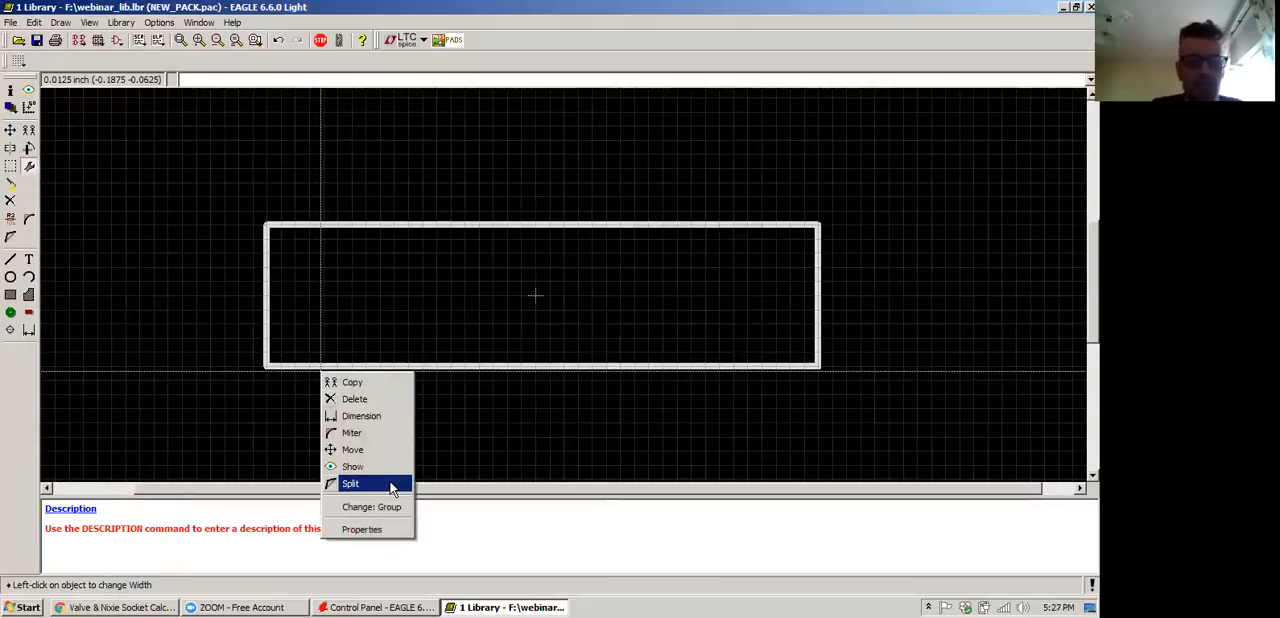
click(385, 506)
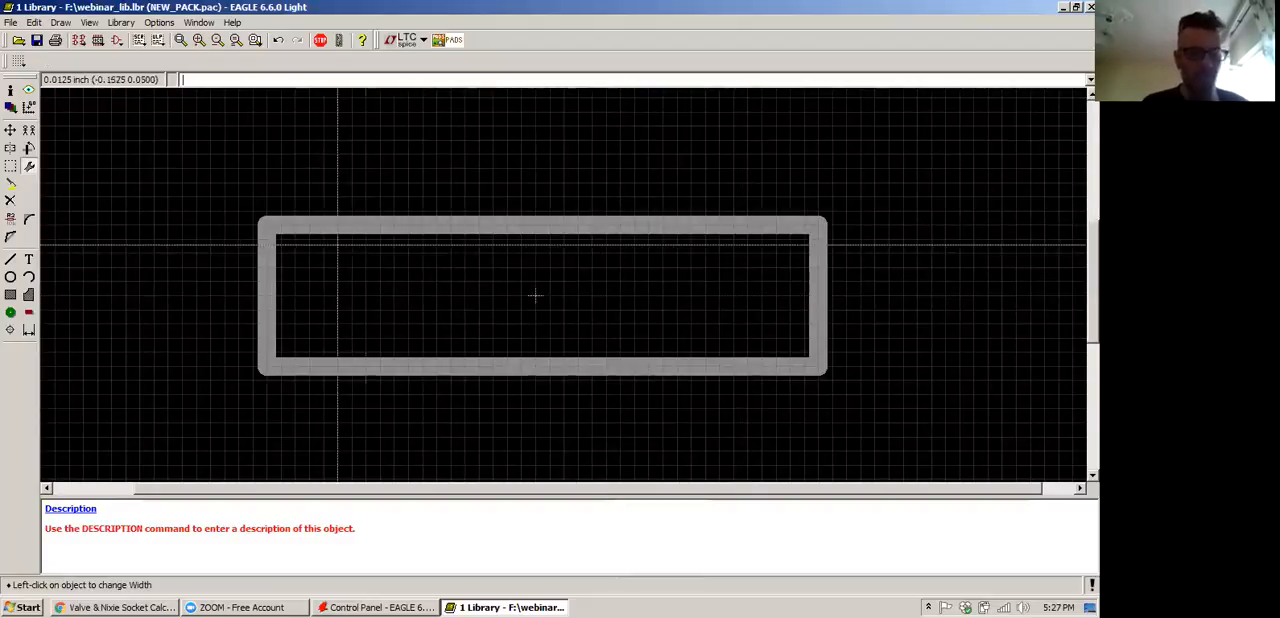
Draw a short horizontal lead, 0.016 wide, outward from the middle of the rectangle's left edge on layer 21 tPlace
click(10, 258)
click(267, 295)
double_click(207, 295)
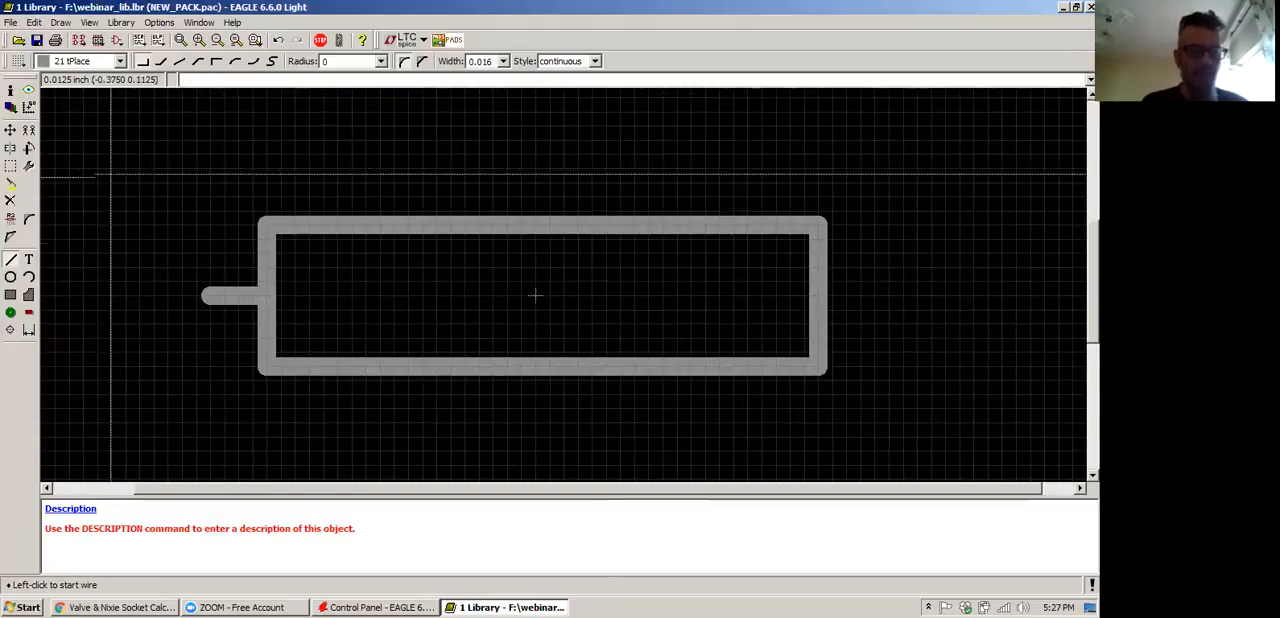
Copy the short lead and place the duplicate outward from the middle of the rectangle's right edge
click(11, 183)
click(171, 292)
click(28, 130)
click(227, 293)
click(852, 295)
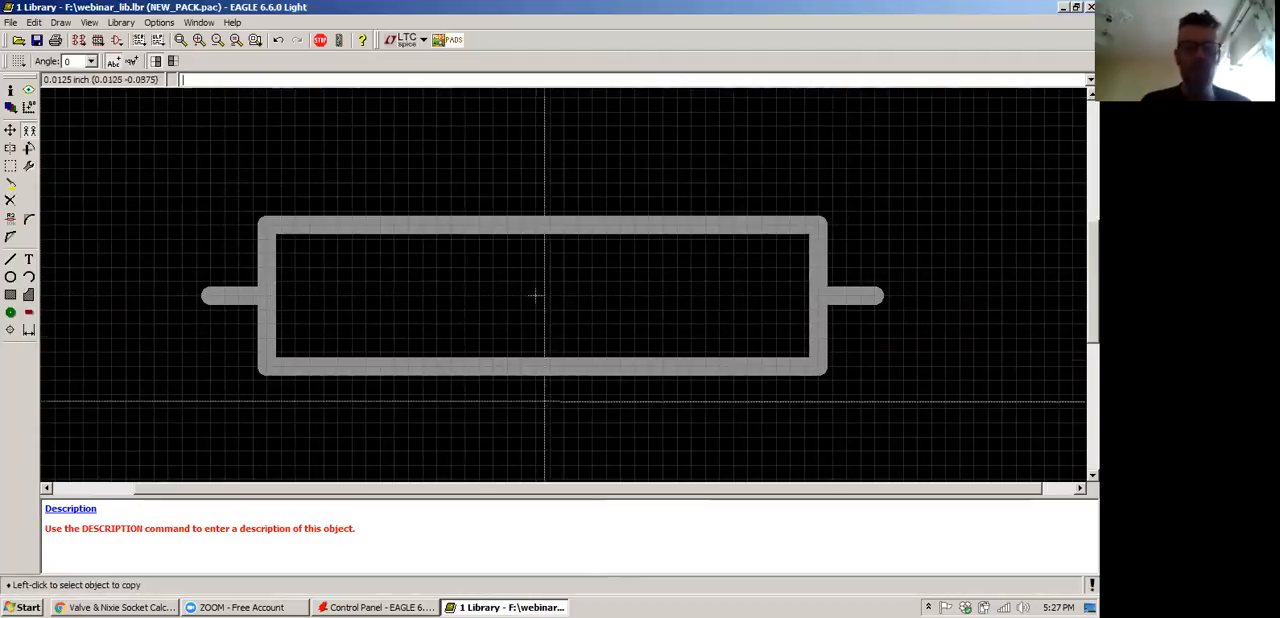
scroll(537, 292, down, 1)
scroll(540, 288, down, 1)
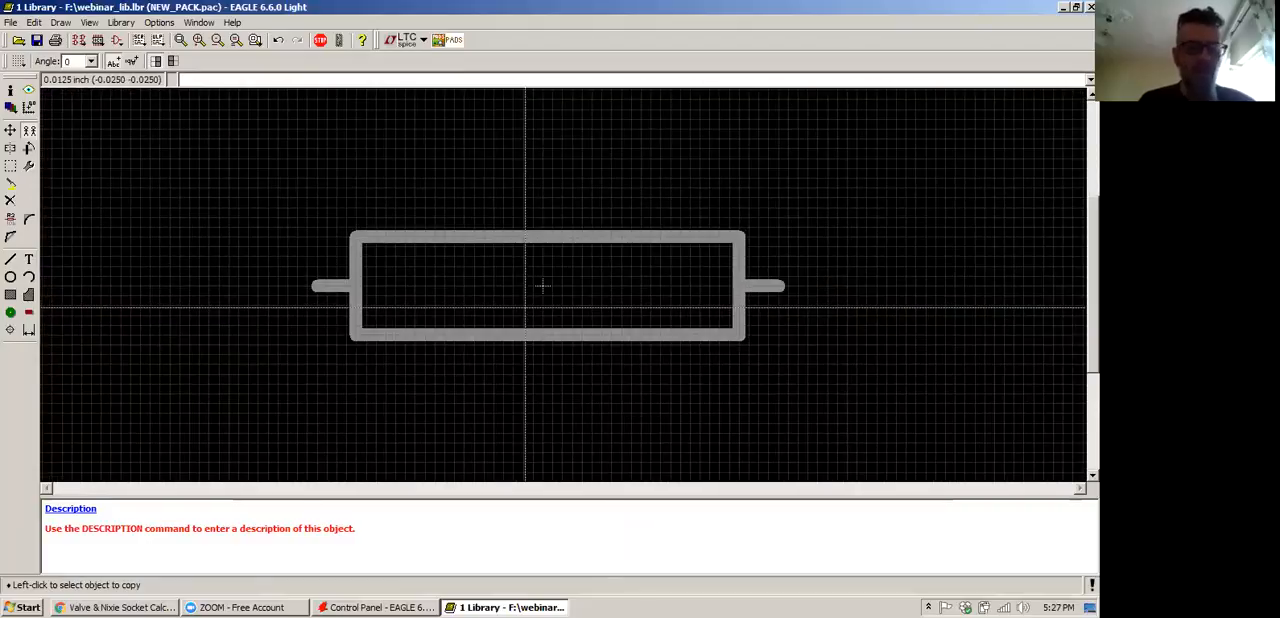
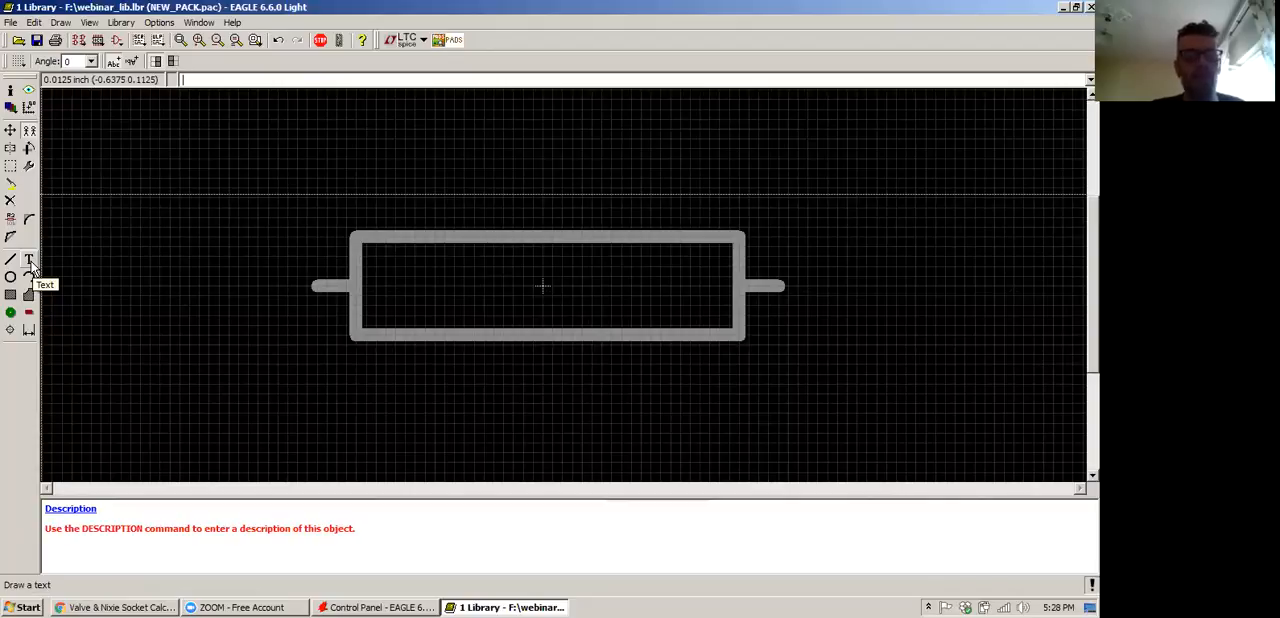
Add a >NAME text on layer 25 tNames, centred just above the rectangle outline
click(28, 130)
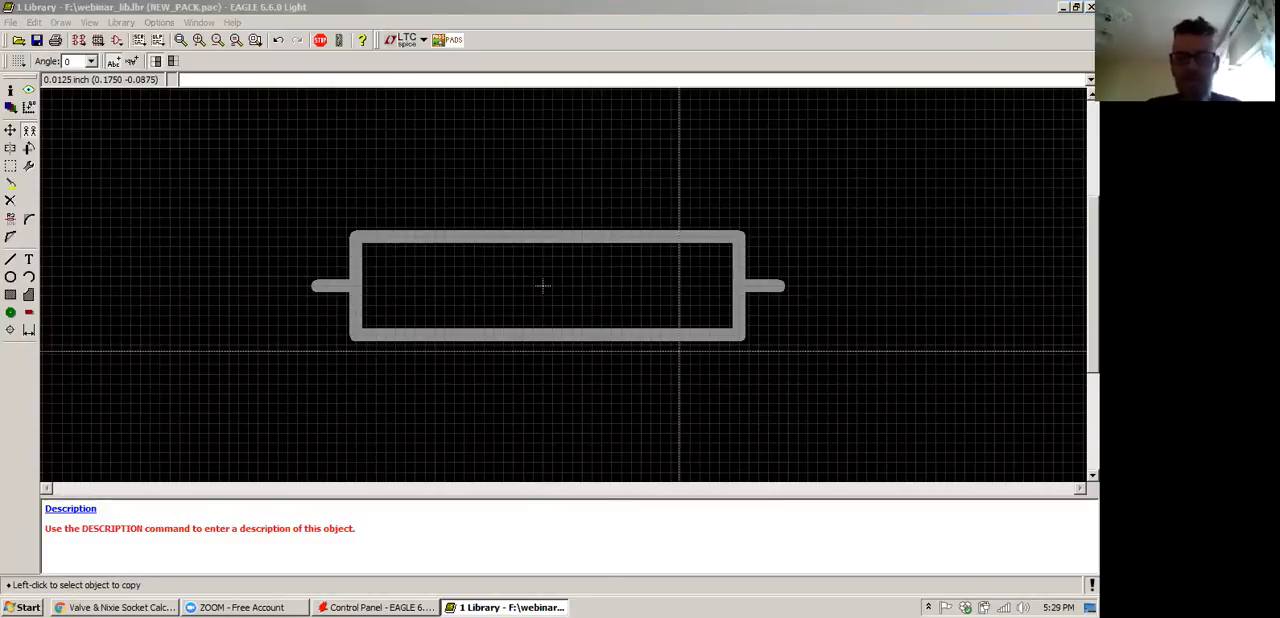
click(28, 259)
drag(100, 131, 374, 218)
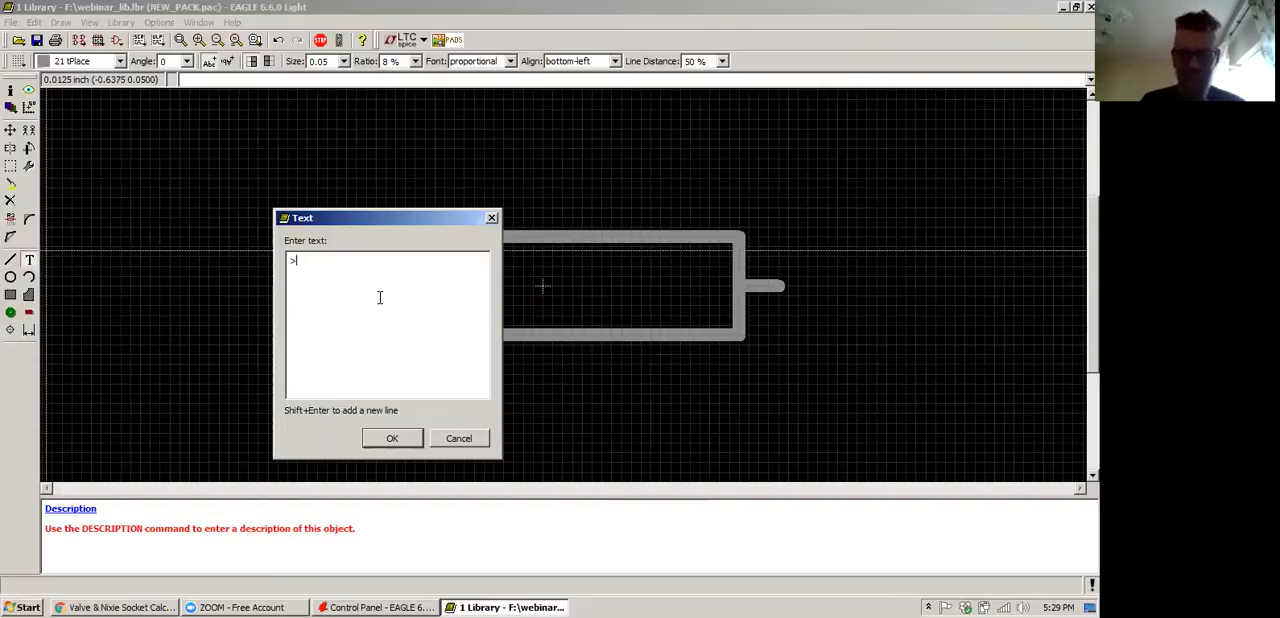
text(NA)
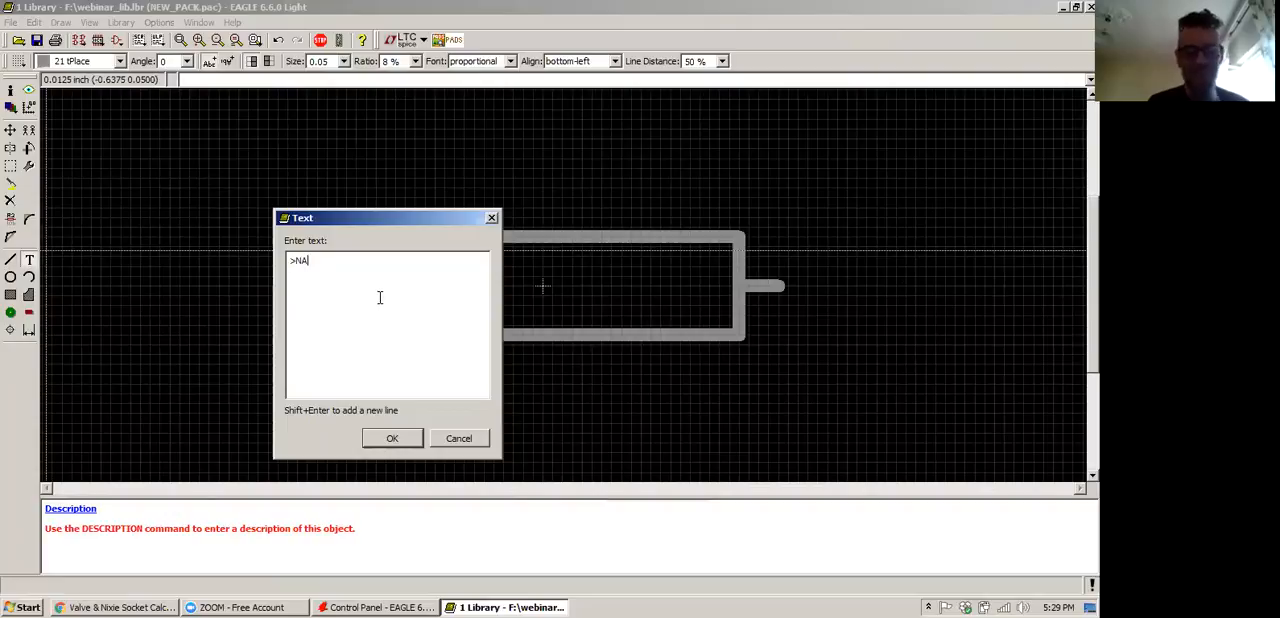
key(BackSpace)
key(BackSpace)
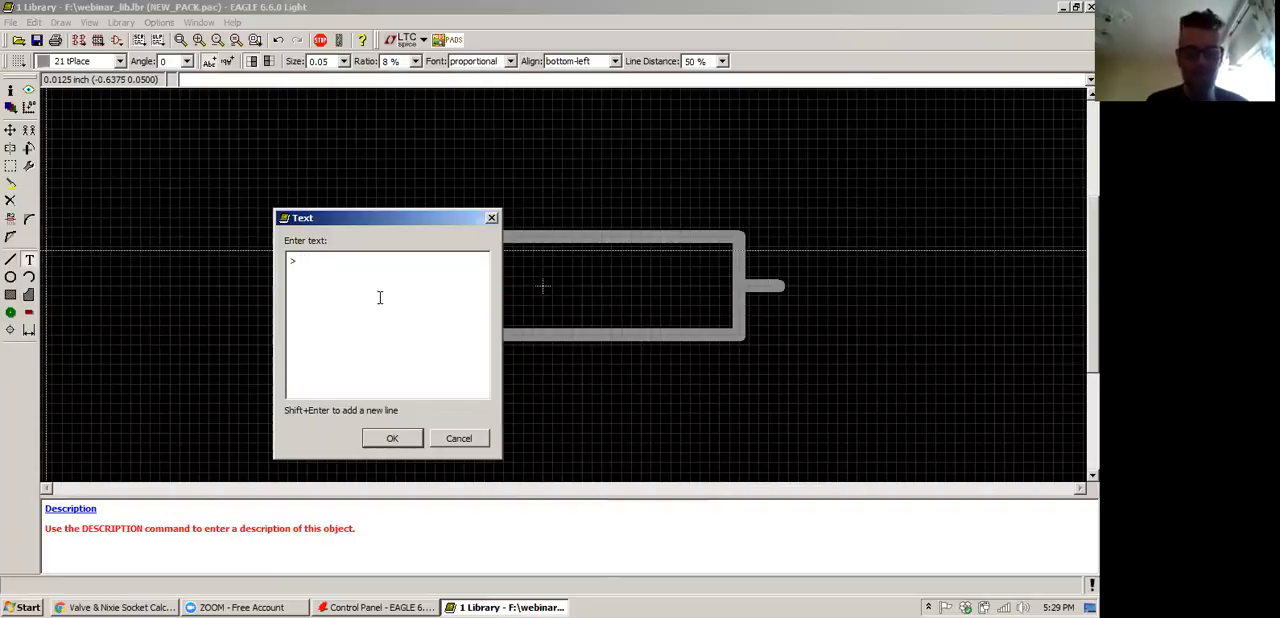
text(NAME)
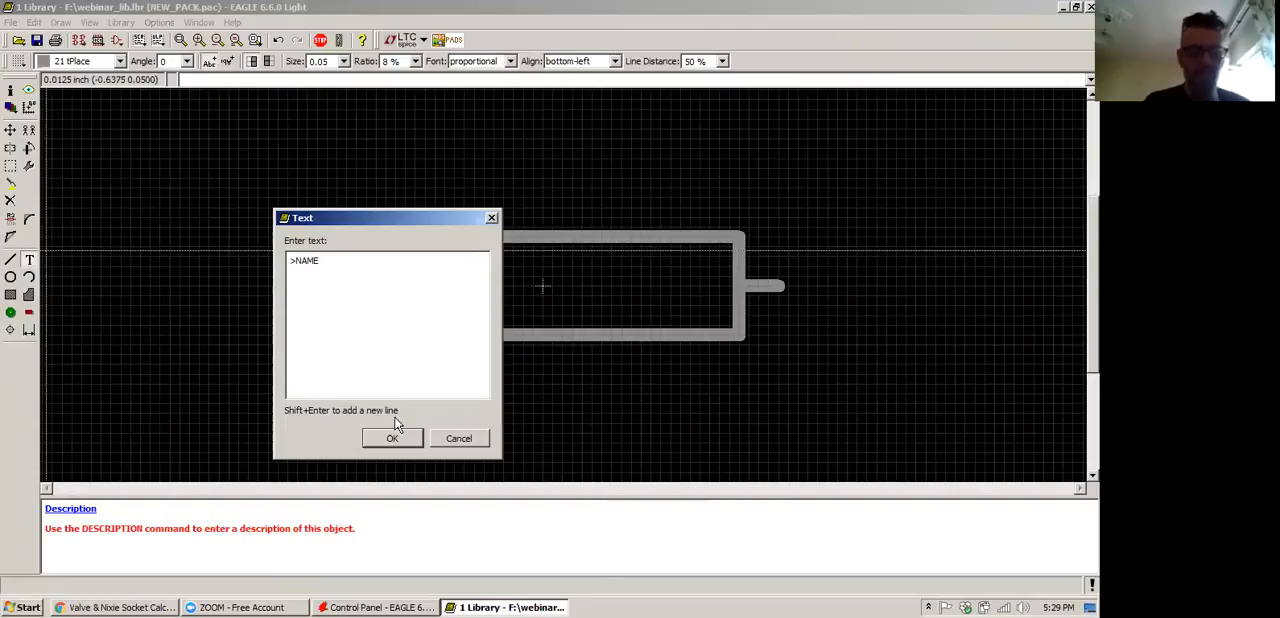
click(396, 438)
click(74, 62)
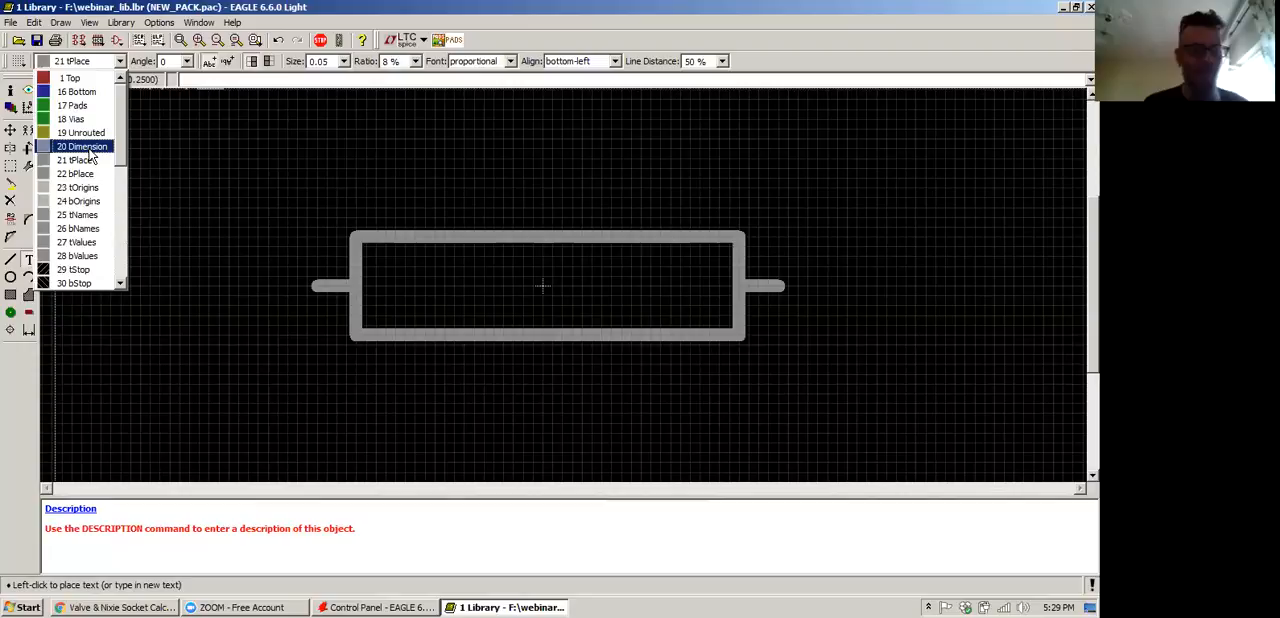
click(80, 215)
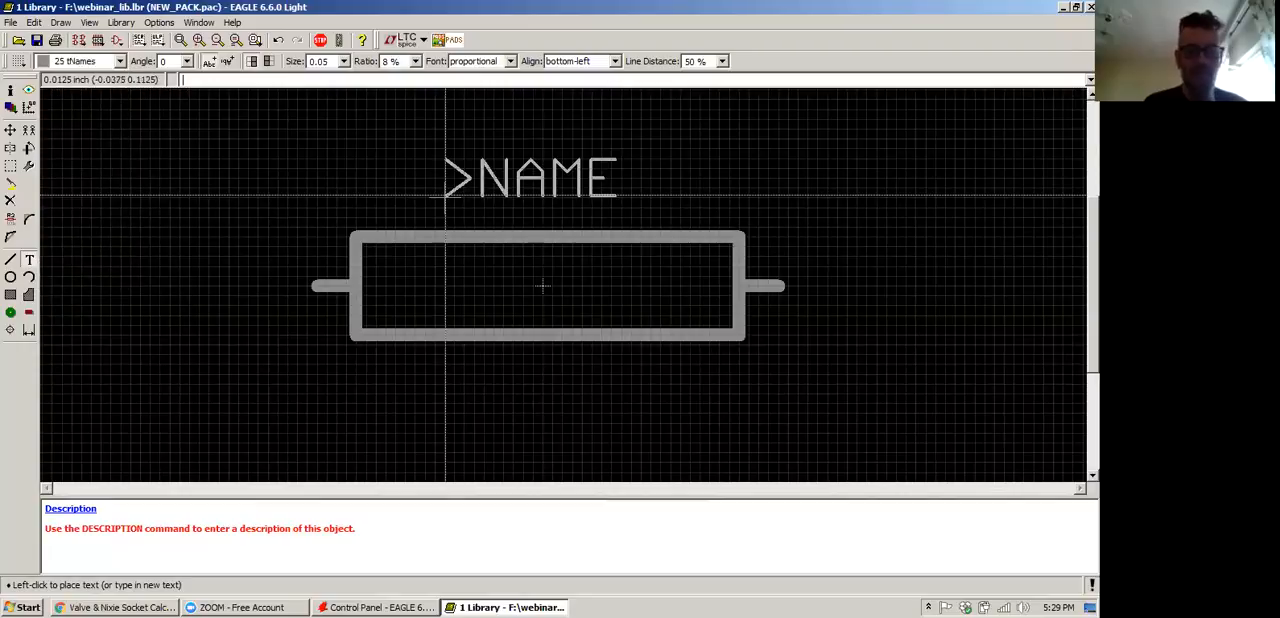
click(447, 218)
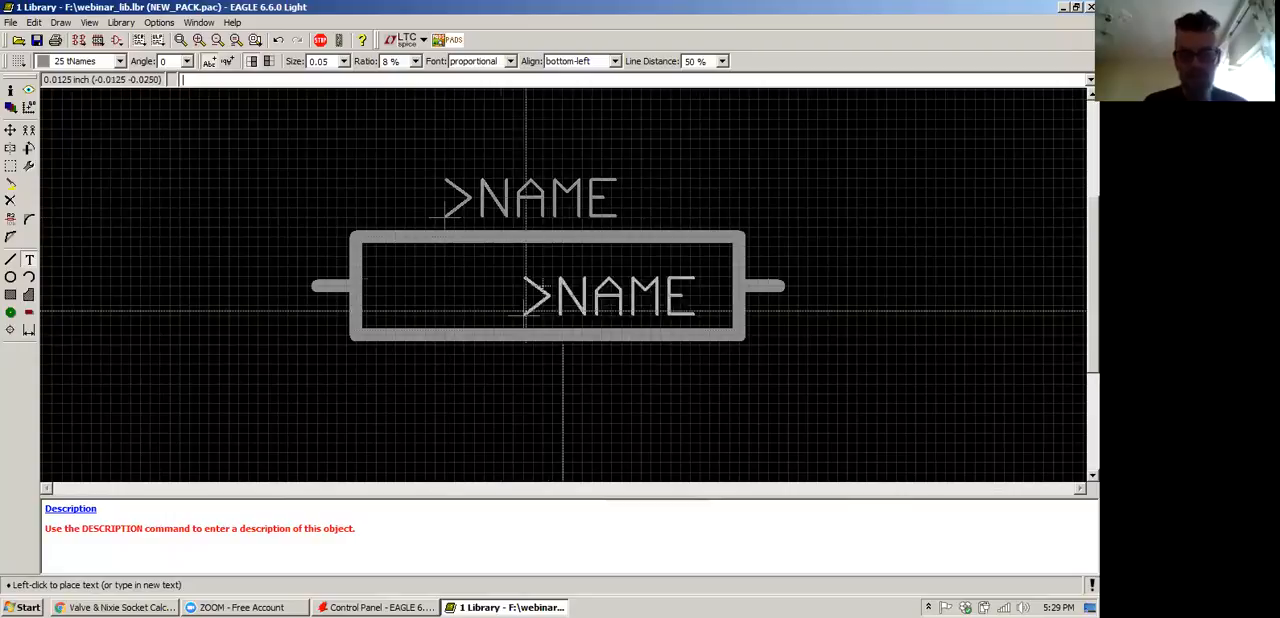
Add a >VALUE text on layer 27 tValues inside the rectangle outline and end the Text command
click(295, 234)
click(270, 159)
key(BackSpace)
key(BackSpace)
key(BackSpace)
key(BackSpace)
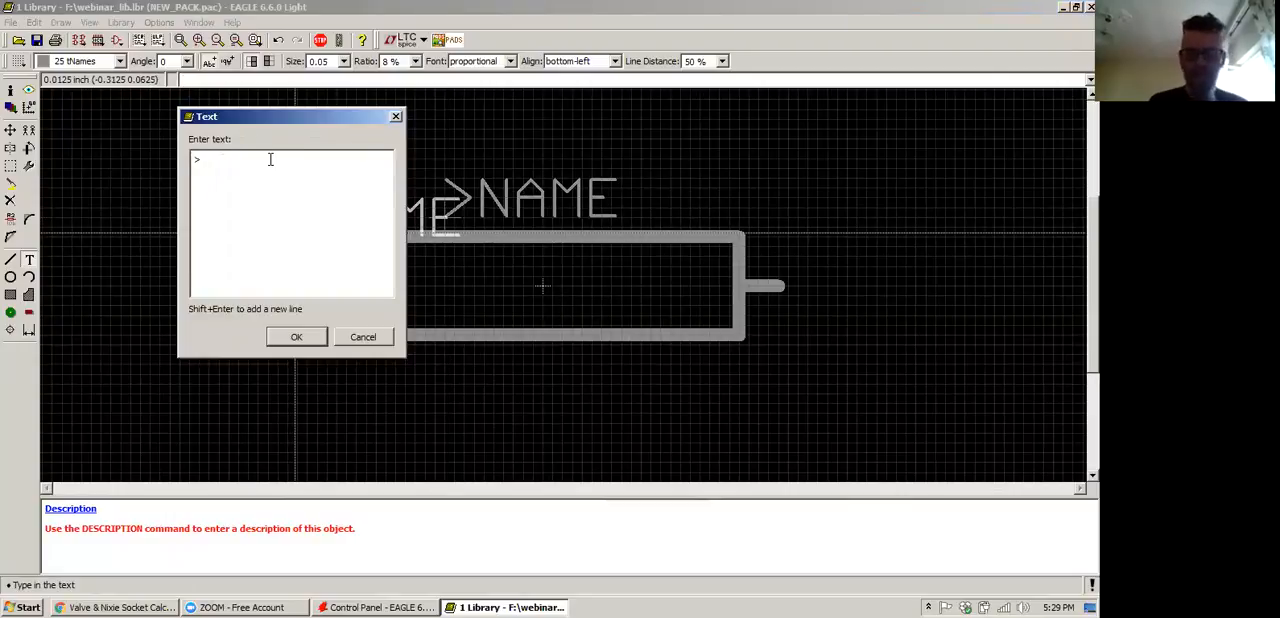
text(VALUE)
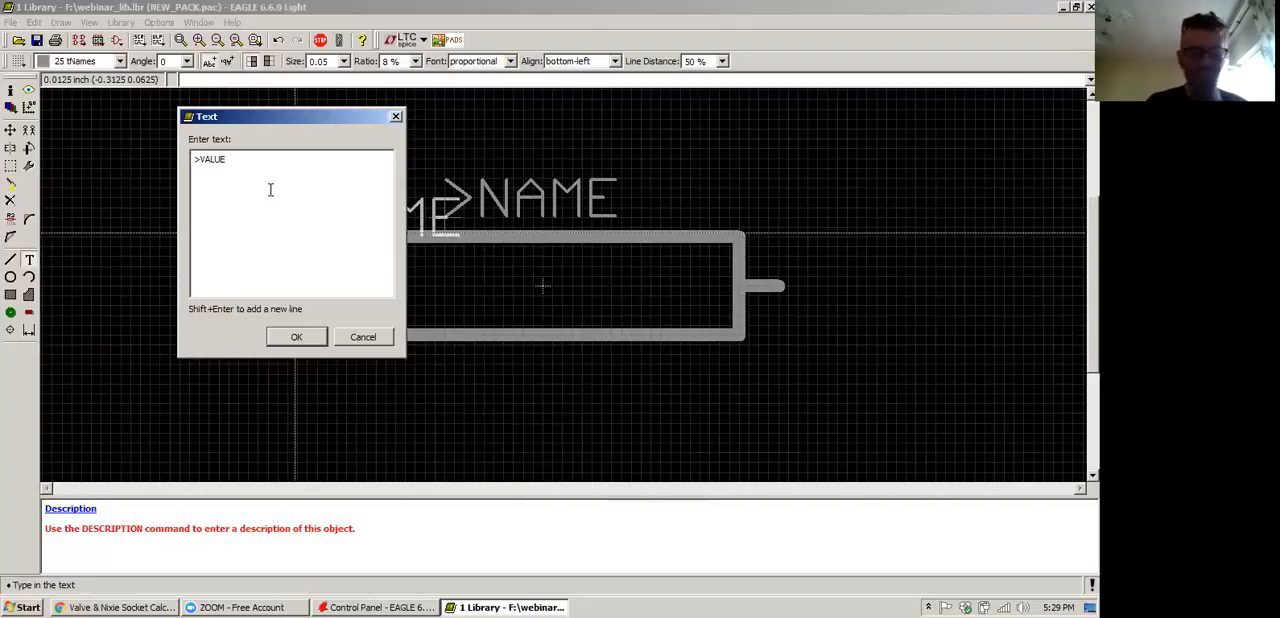
click(290, 337)
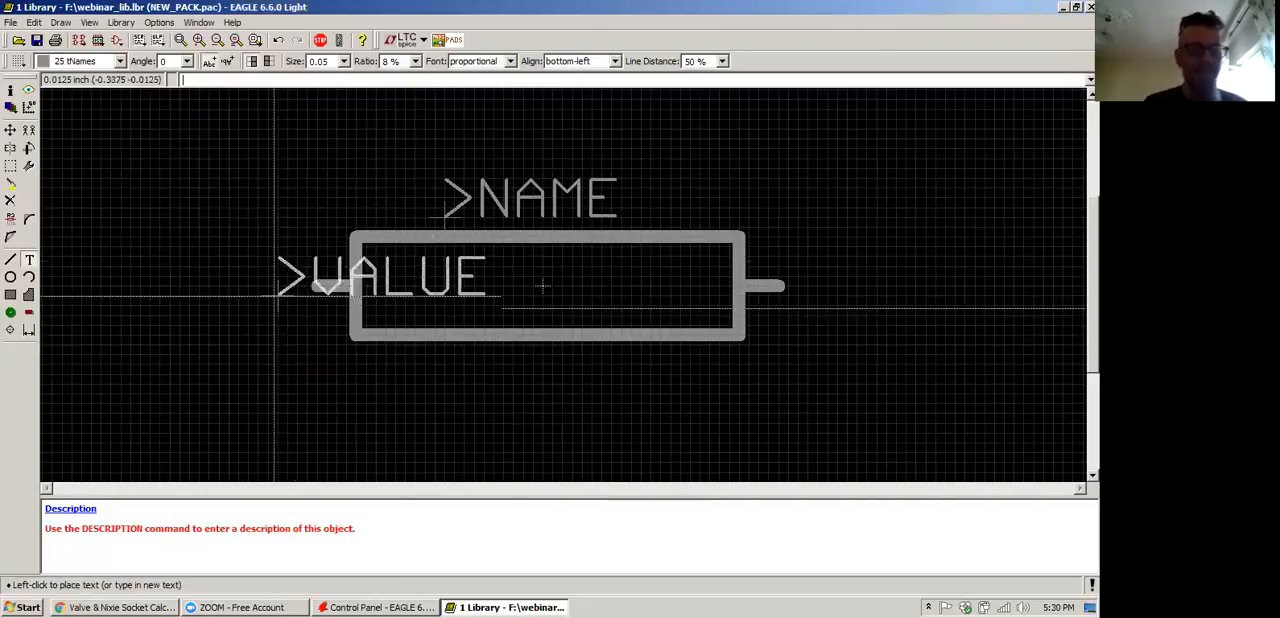
click(102, 62)
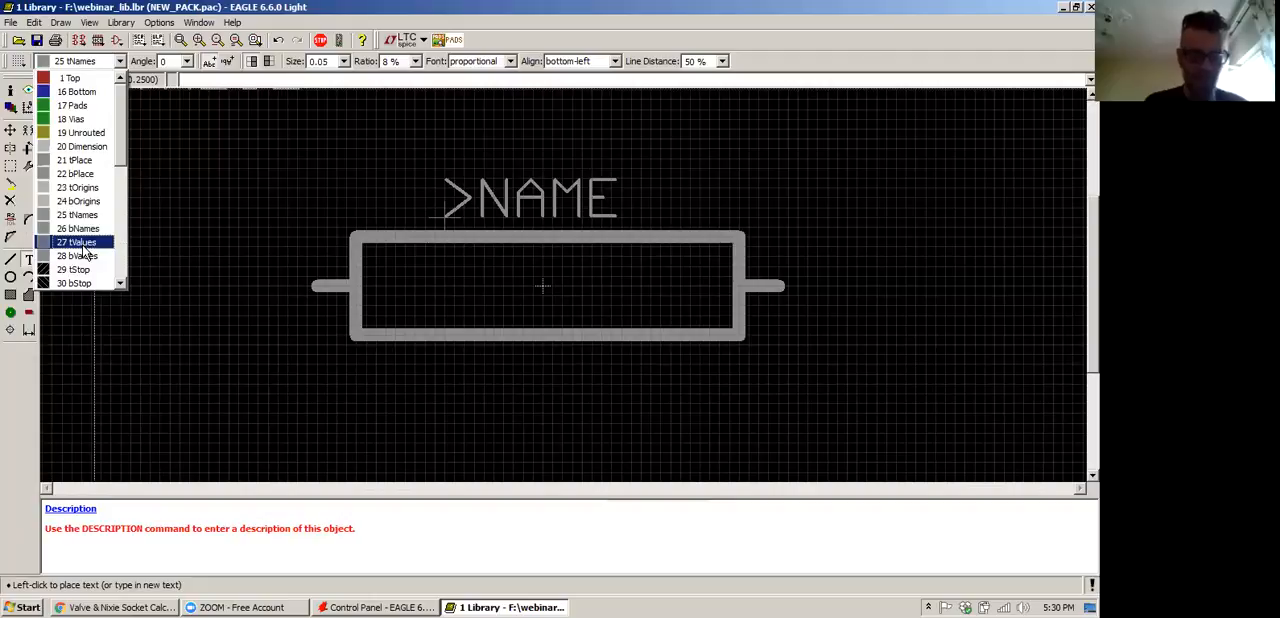
click(80, 242)
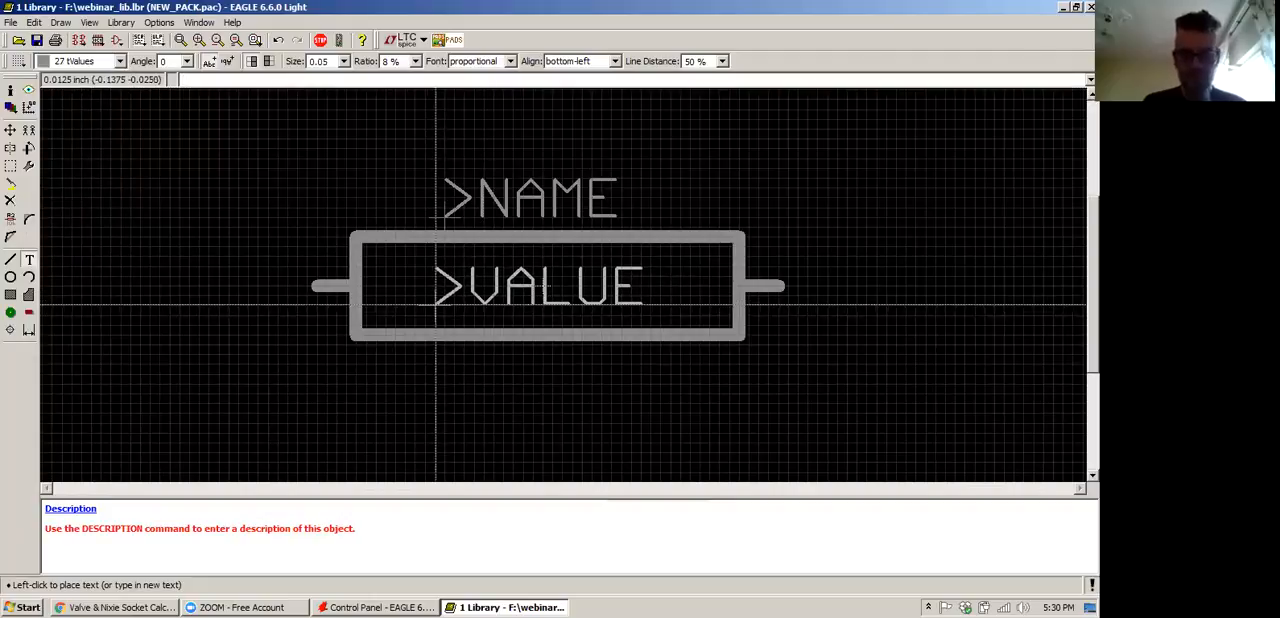
click(443, 304)
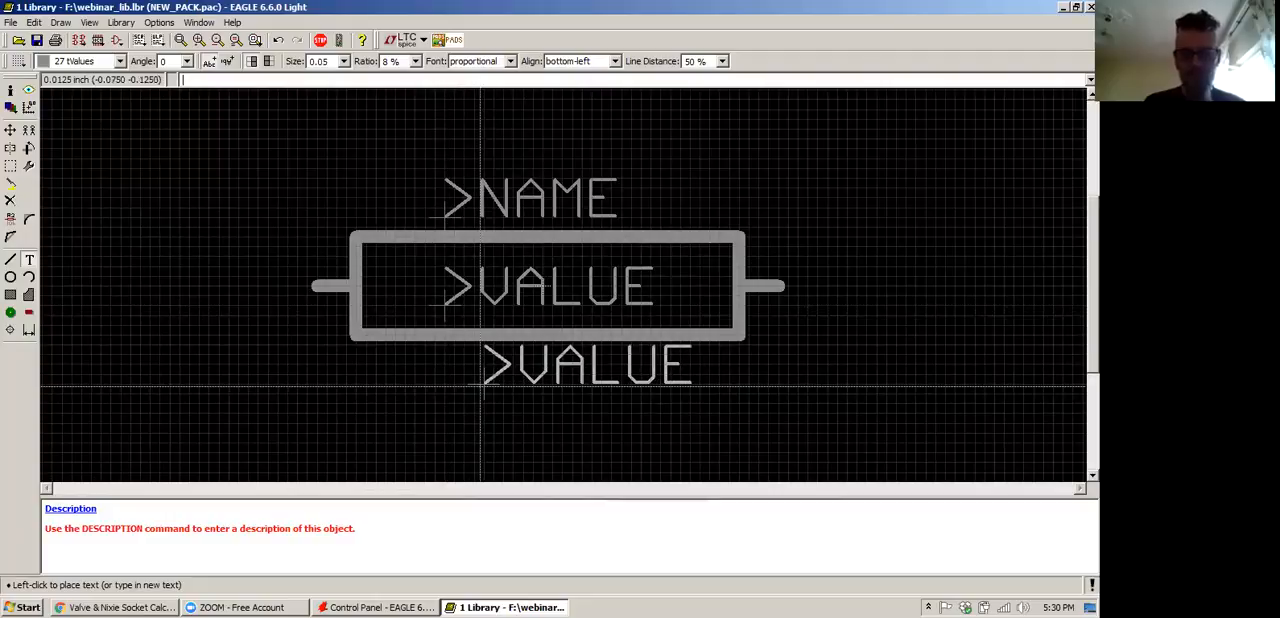
key(Escape)
key(Escape)
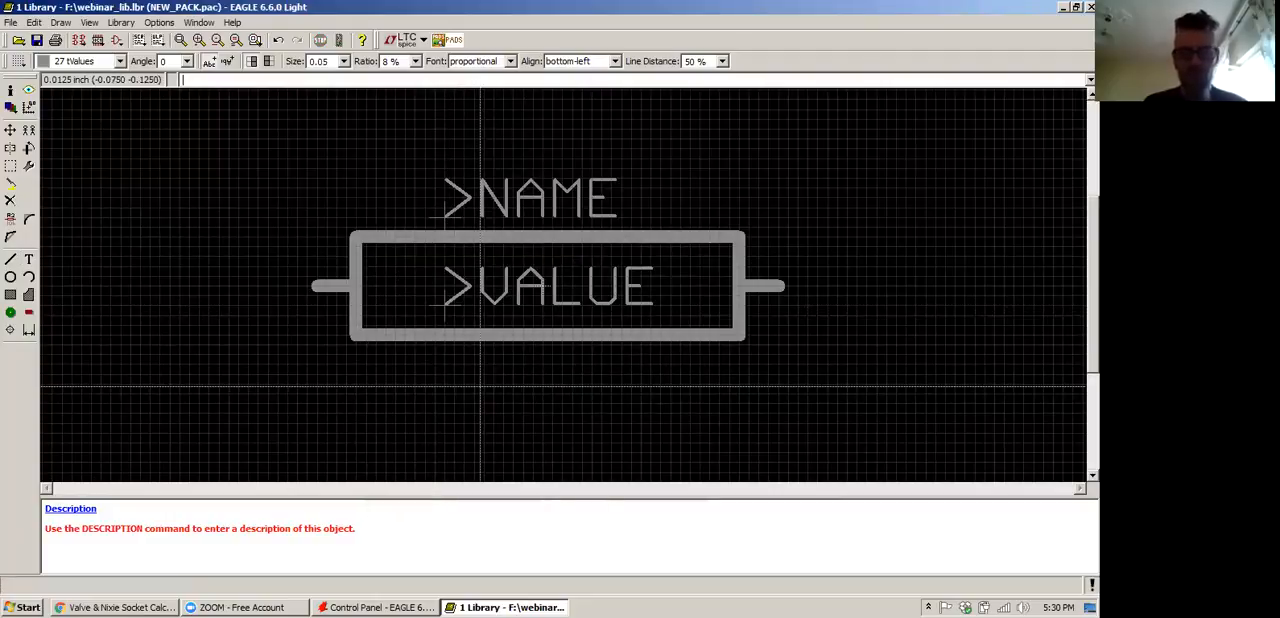
Place one round pad at the outer end of each of the two leads
scroll(297, 302, down, 1)
scroll(308, 302, down, 3)
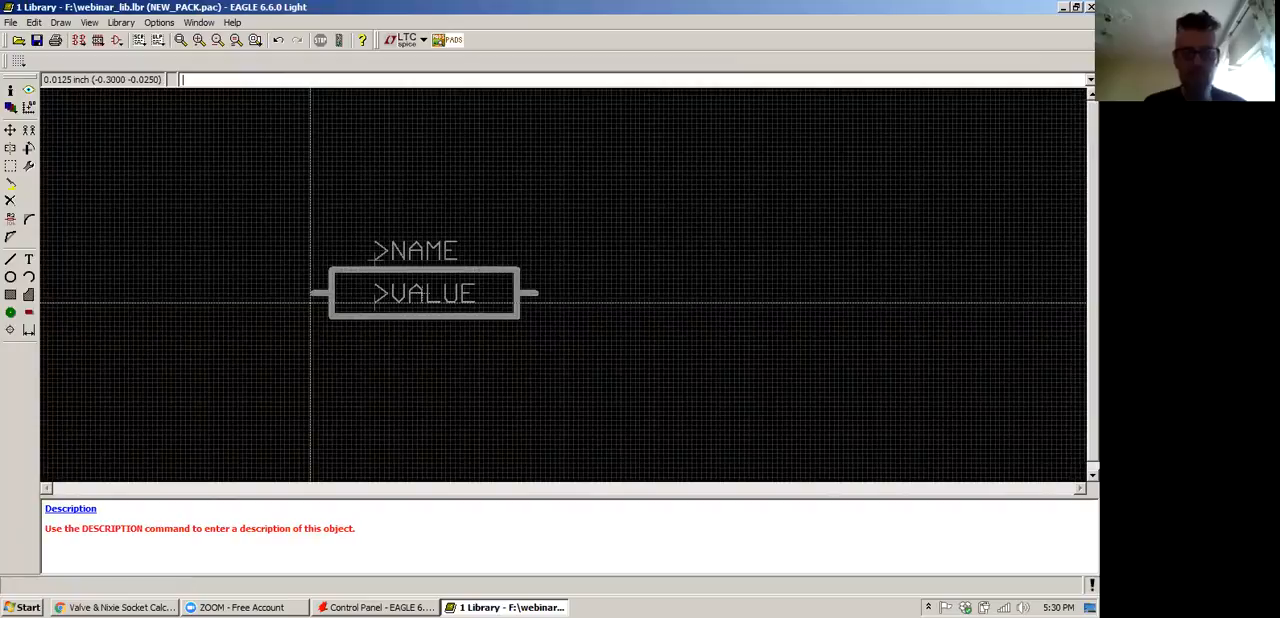
scroll(465, 284, up, 2)
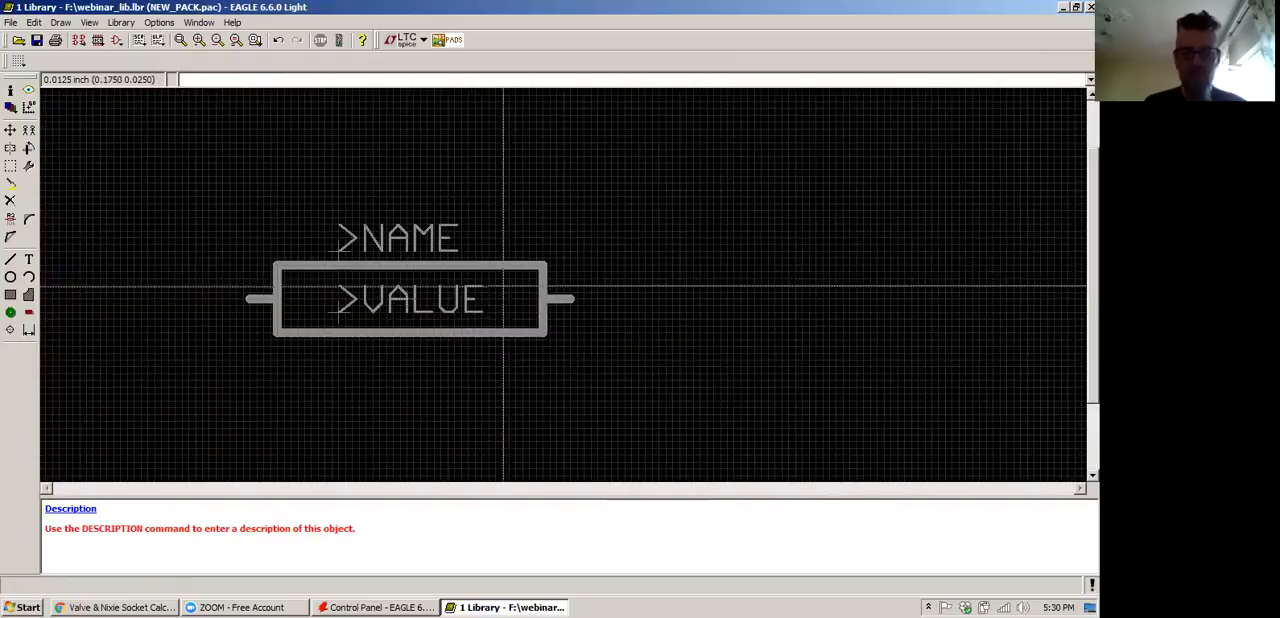
click(11, 313)
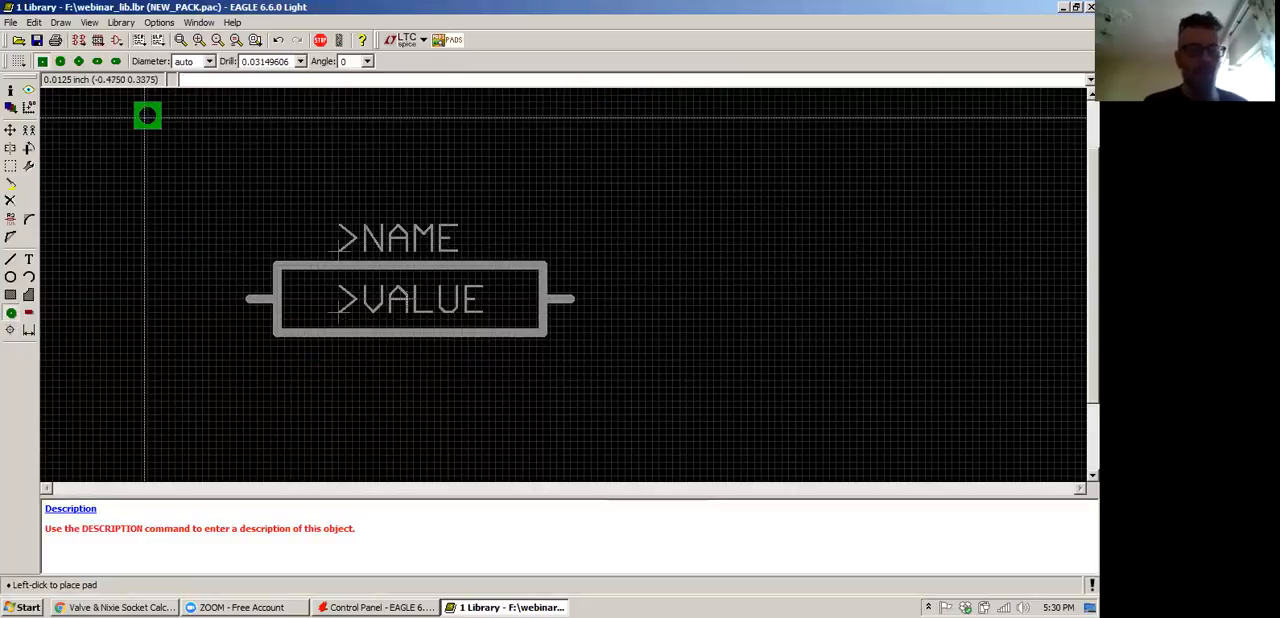
click(63, 66)
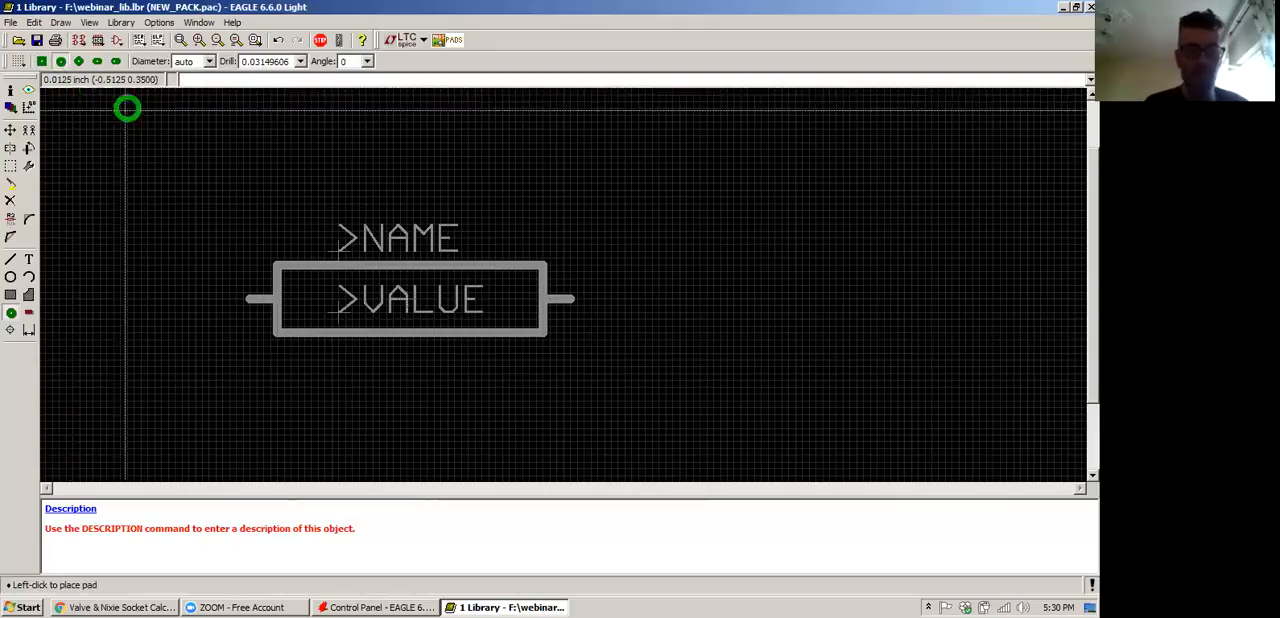
click(243, 299)
click(577, 299)
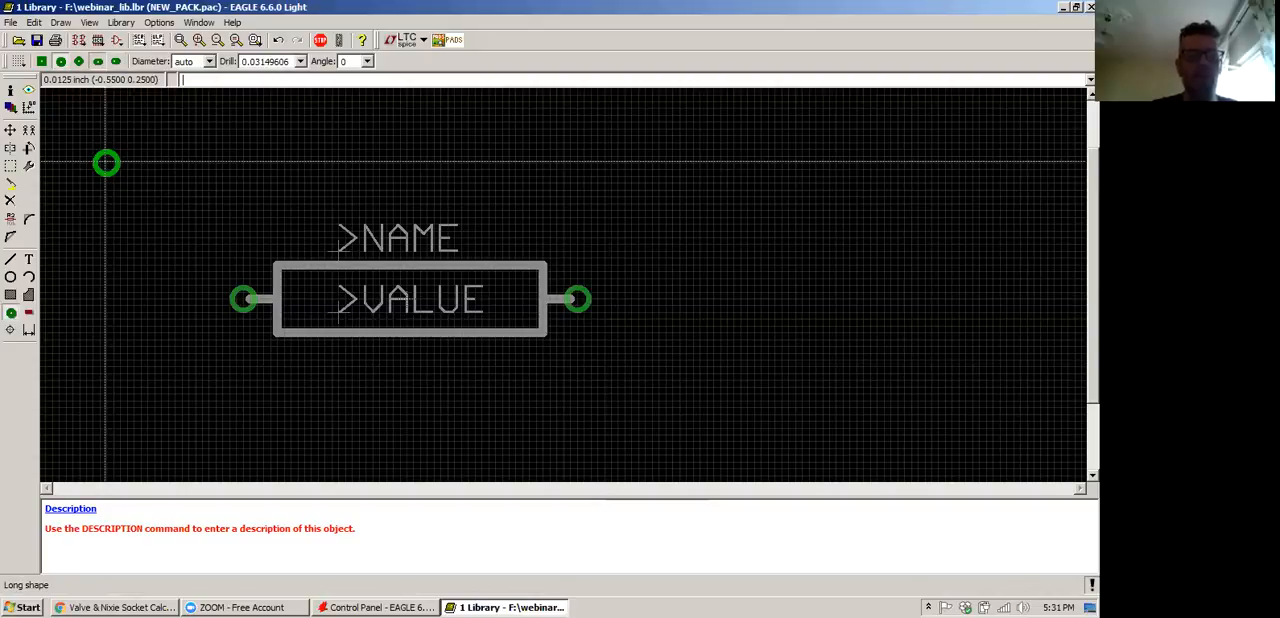
Open the properties of the pad on the left lead and examine its available diameter and drill sizes
click(100, 63)
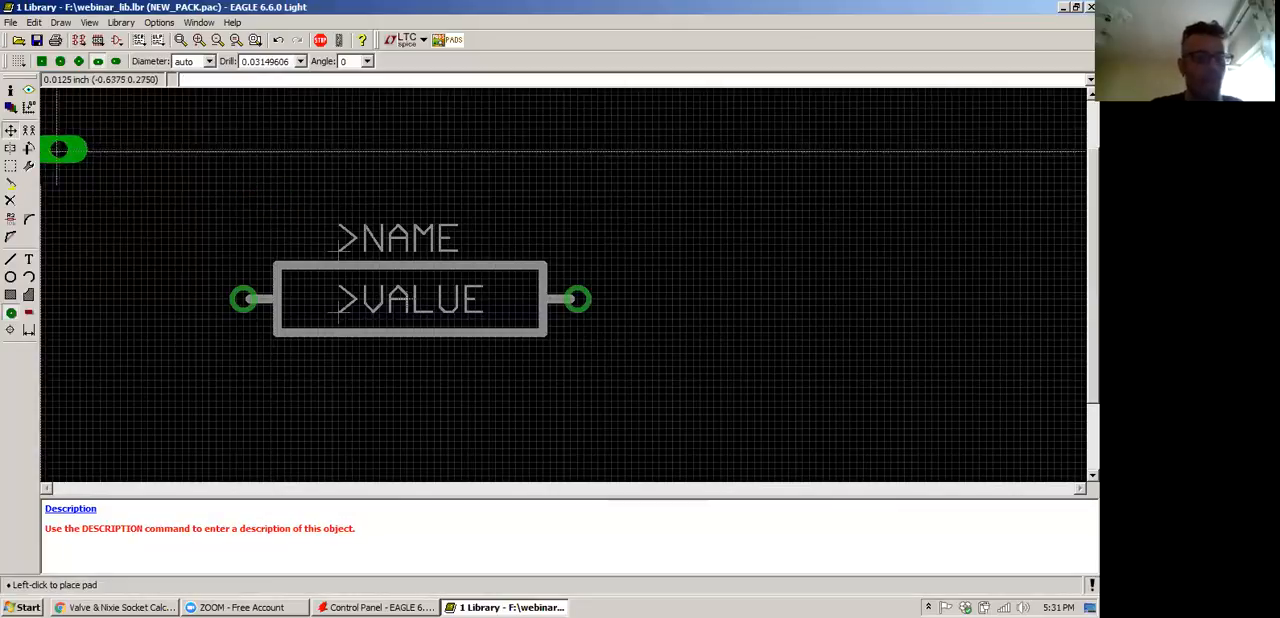
click(10, 130)
right_click(243, 300)
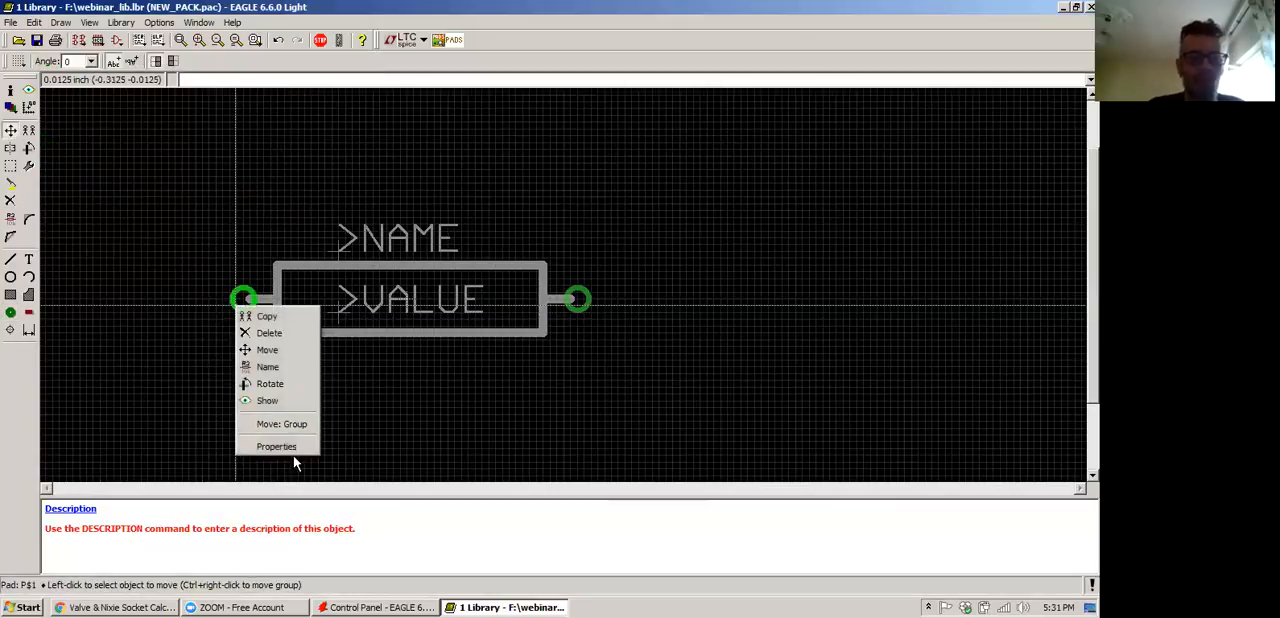
click(290, 444)
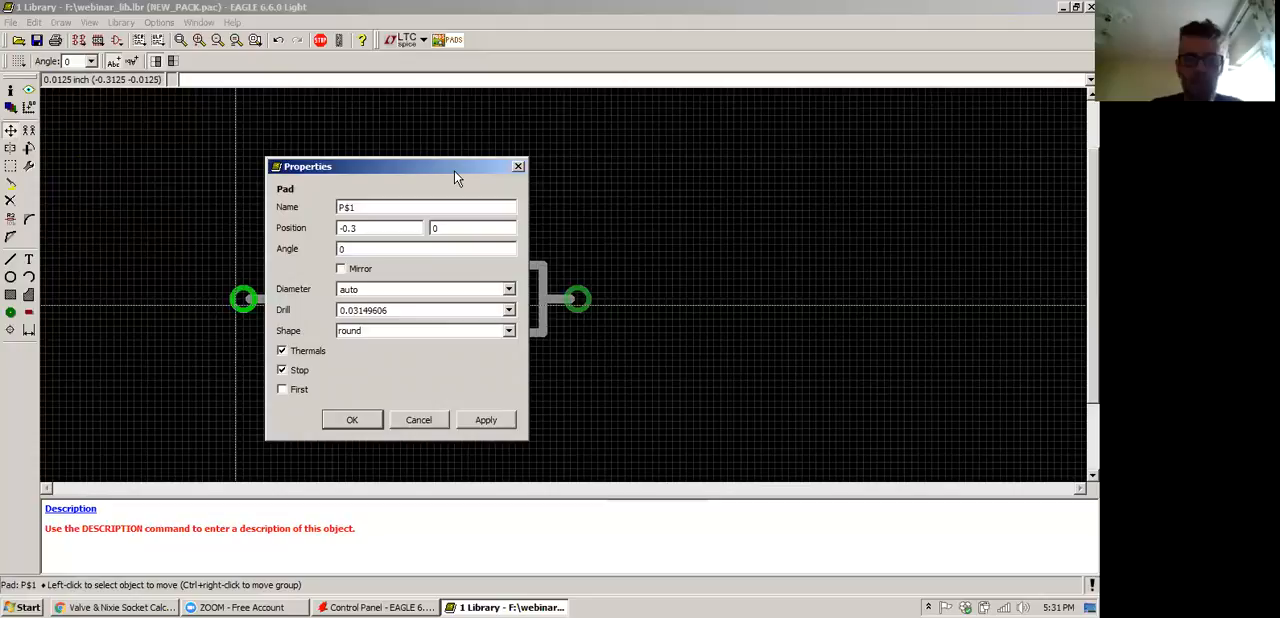
drag(454, 170, 475, 81)
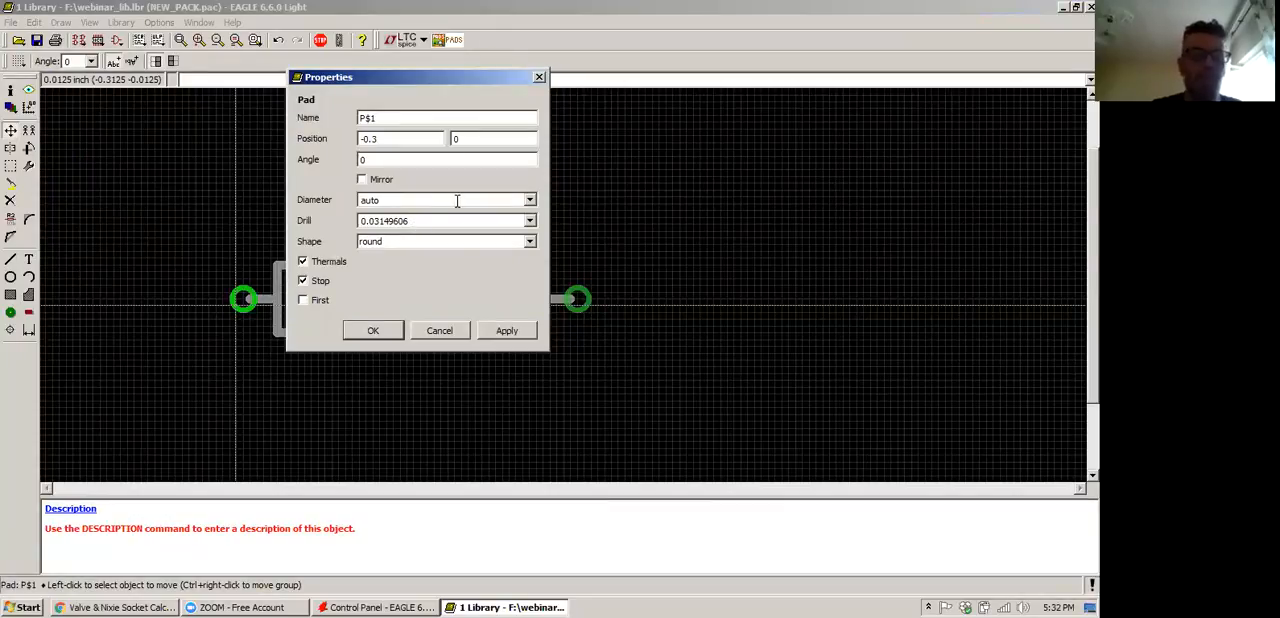
click(530, 201)
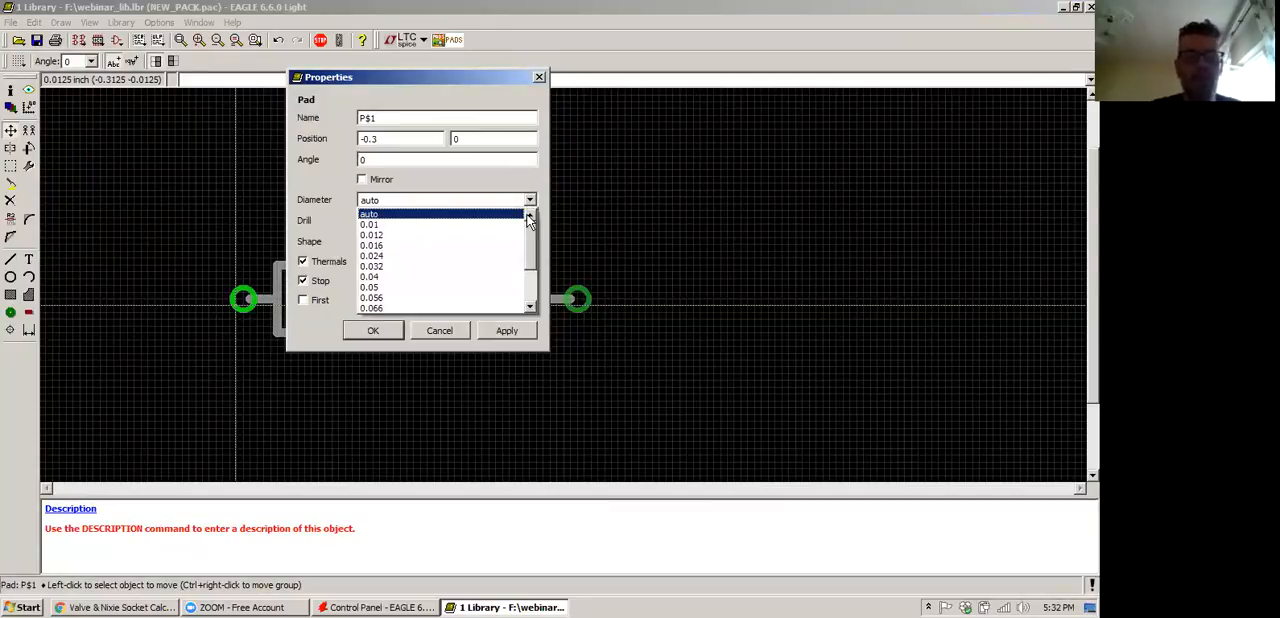
click(530, 200)
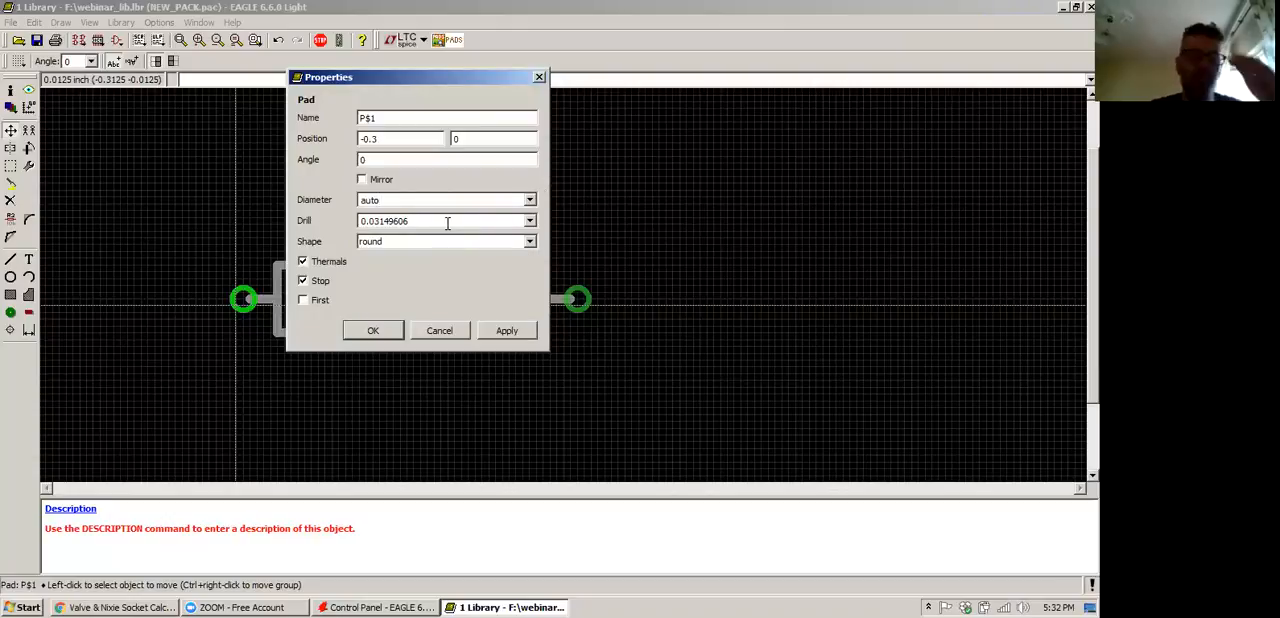
click(530, 221)
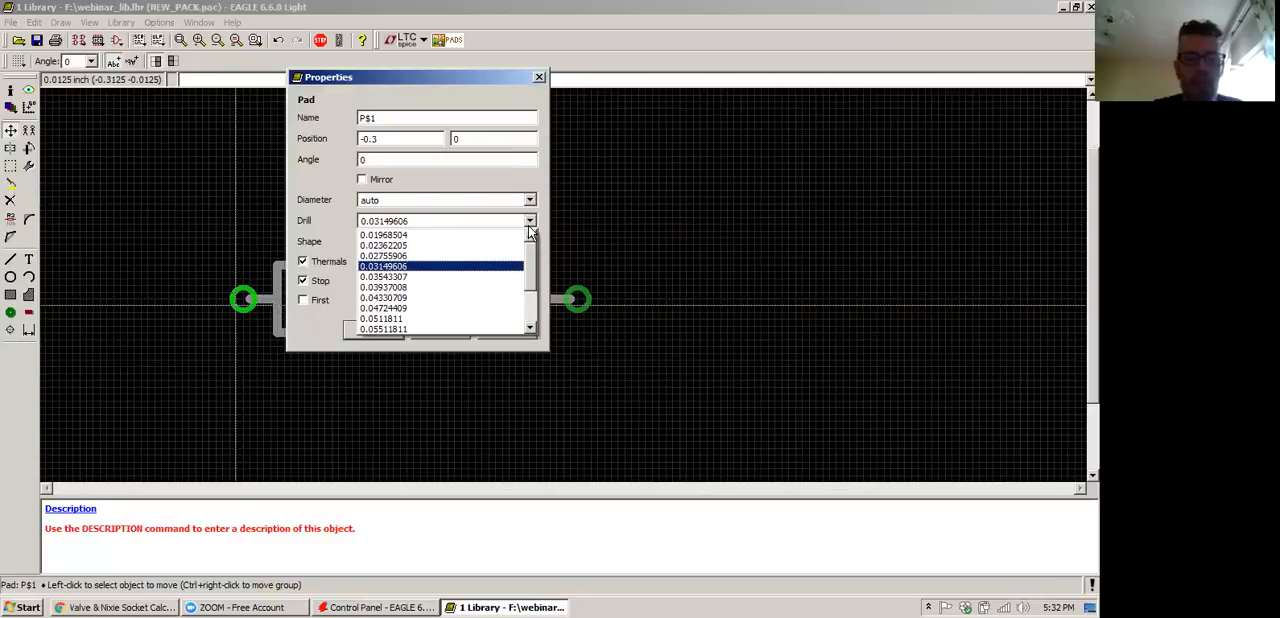
Switch to Chrome and look up the conversion of 0.9mm to inches in a new tab
click(148, 607)
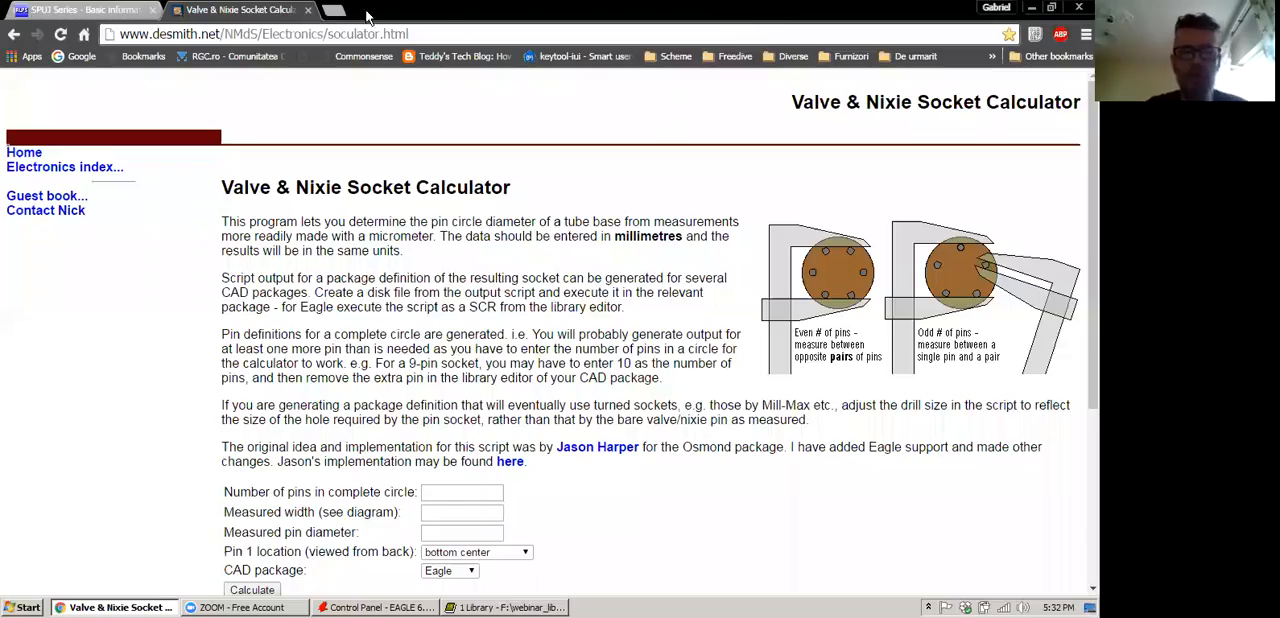
click(334, 10)
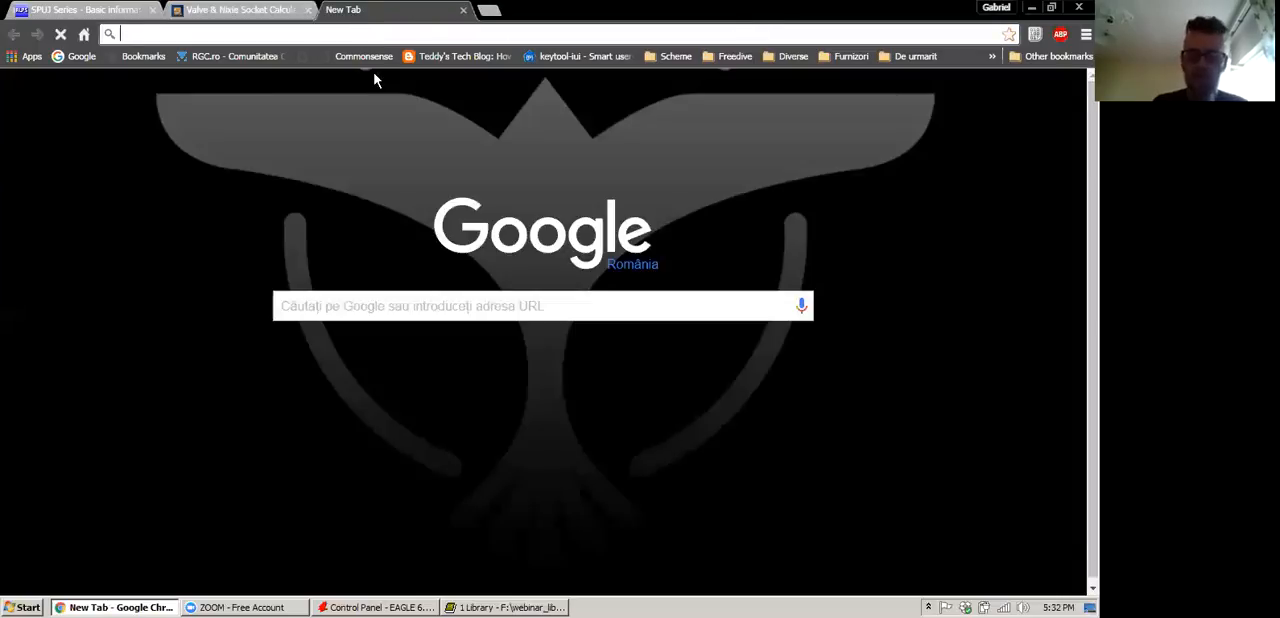
text(0.0)
key(BackSpace)
text(9MM TO)
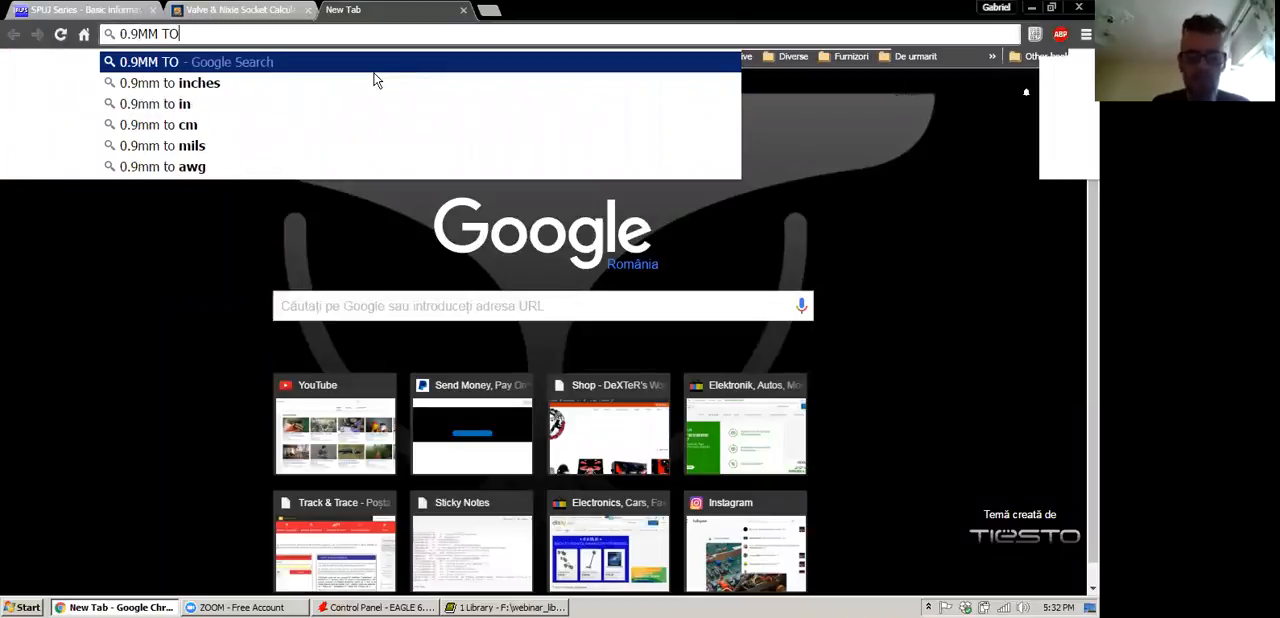
click(375, 80)
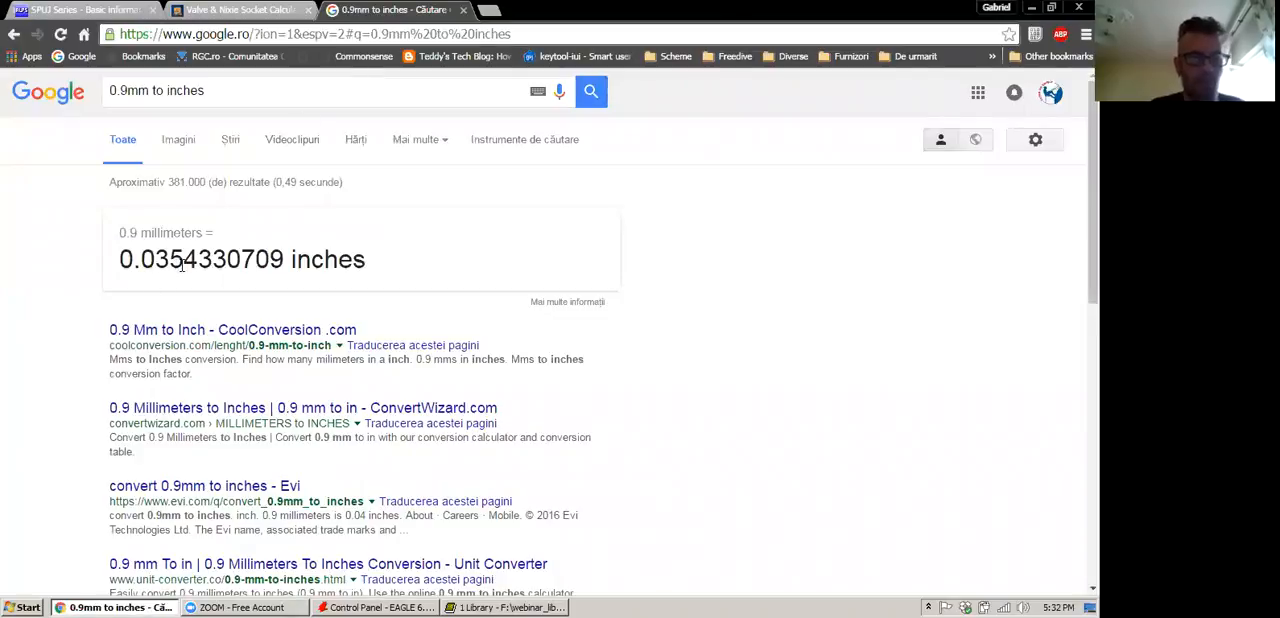
drag(184, 262, 110, 256)
key(alt+Tab)
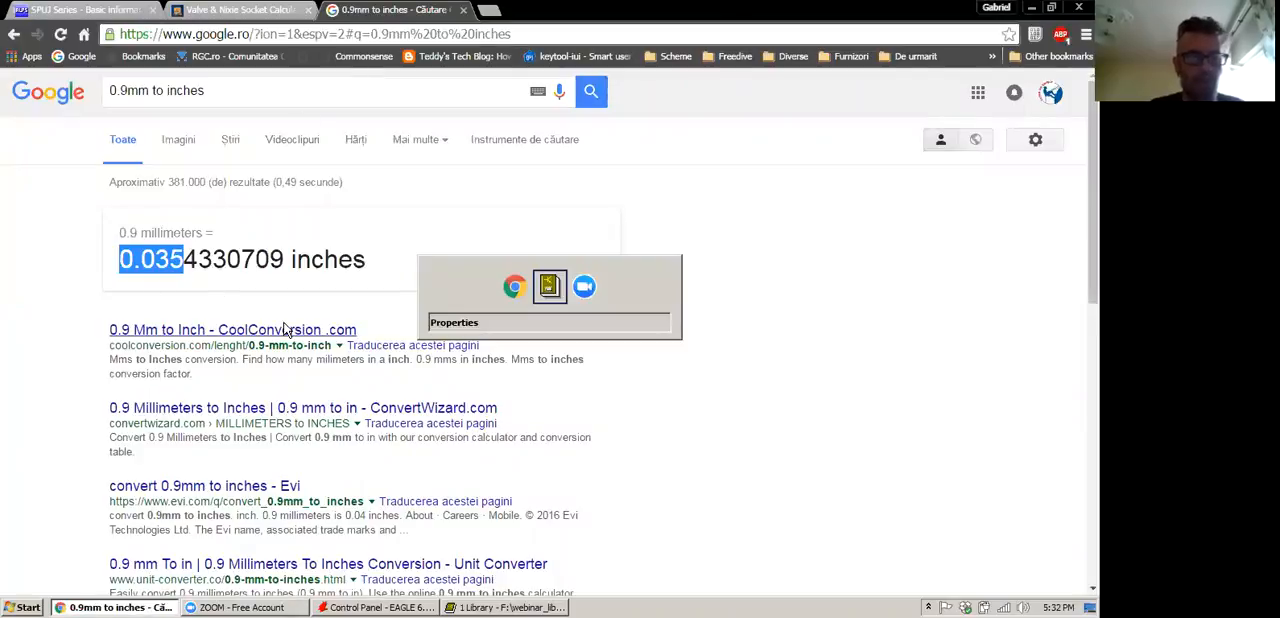
key(alt+Tab)
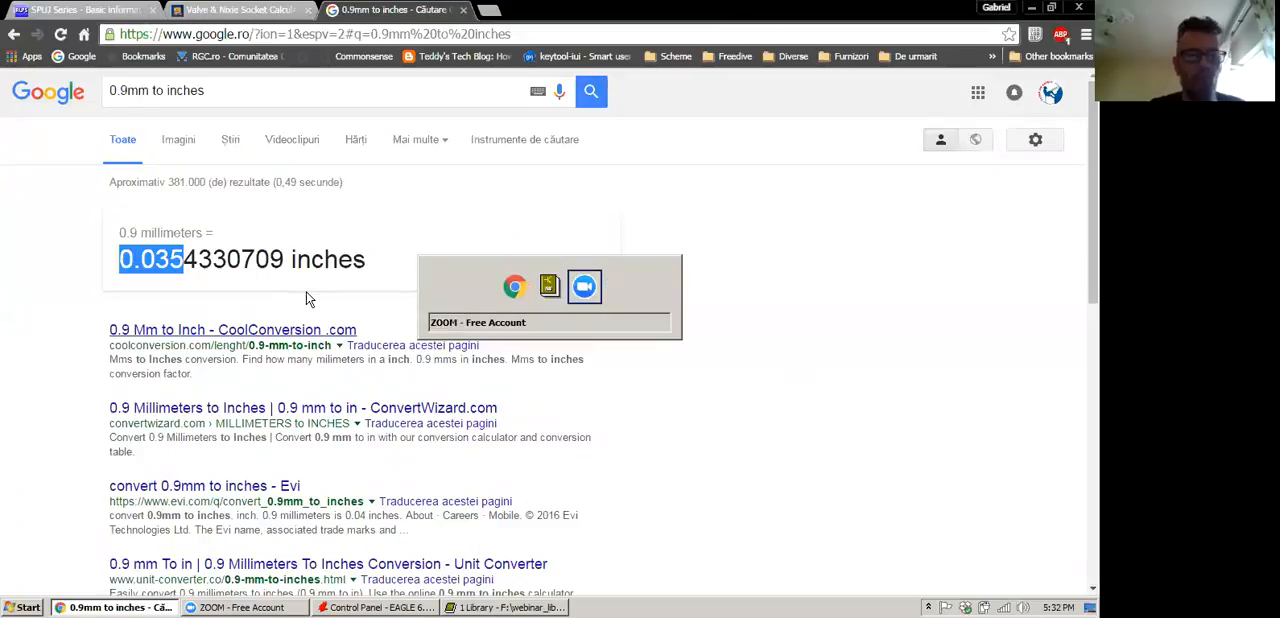
Switch to EAGLE and set the left pad's drill to 0.03543307, checking it against the 0.9 mm conversion in Chrome
click(505, 607)
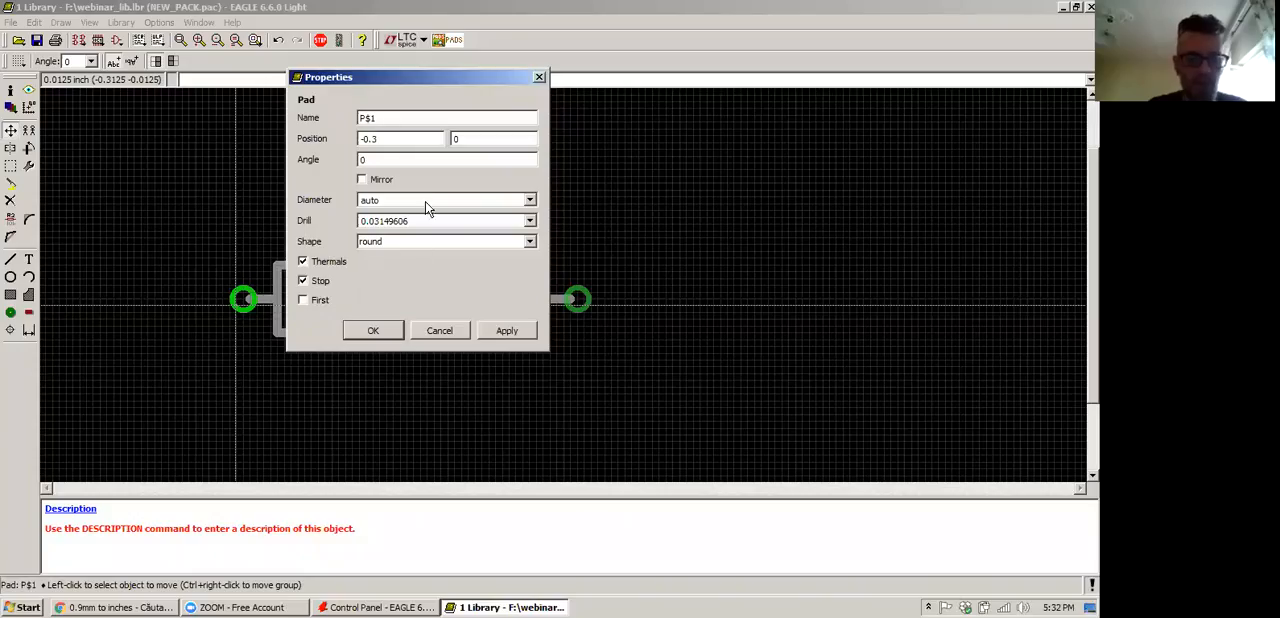
click(529, 221)
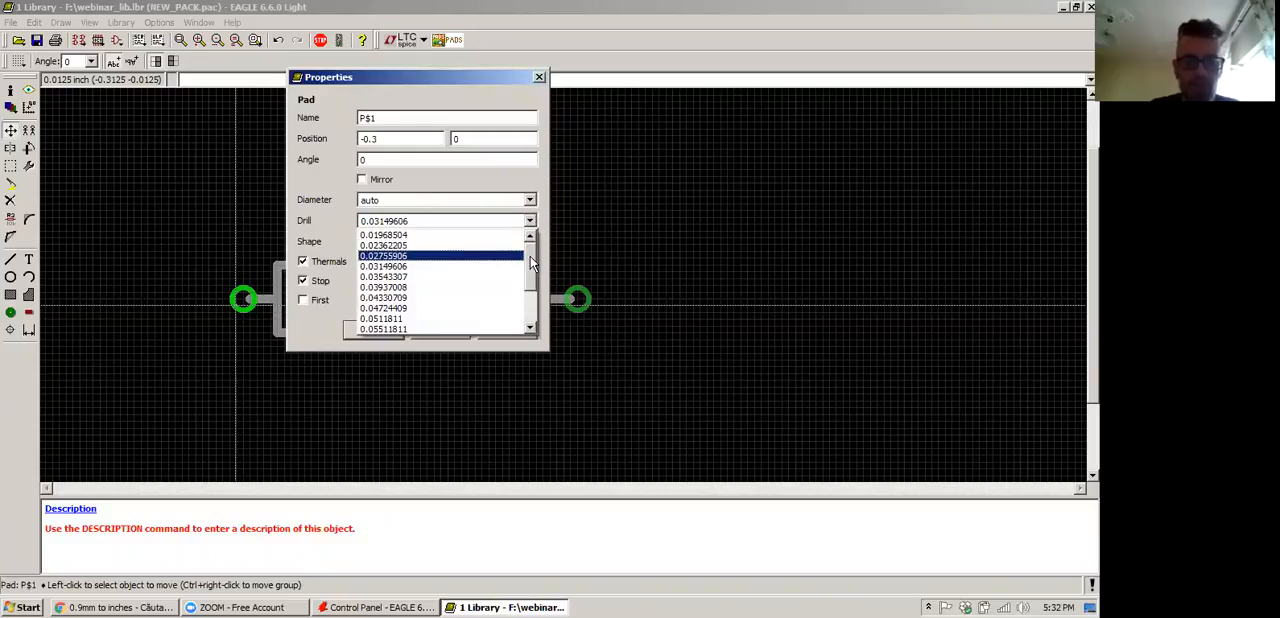
click(385, 278)
key(alt+Tab)
key(alt+Tab)
key(alt+Tab)
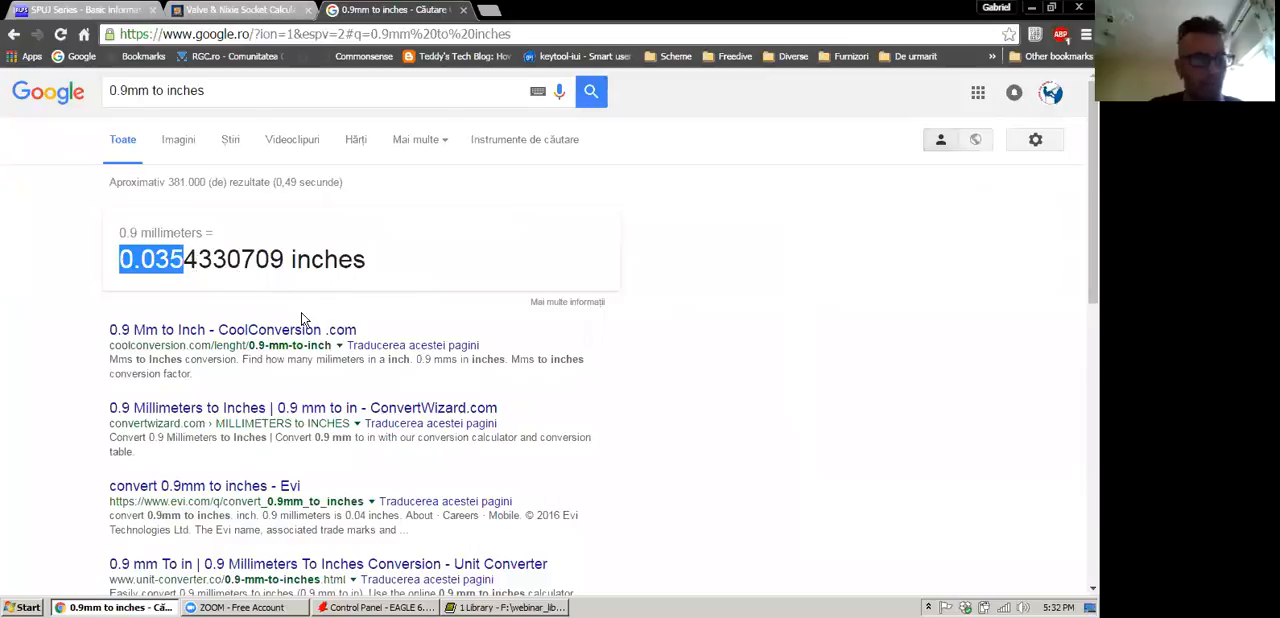
click(498, 608)
click(507, 331)
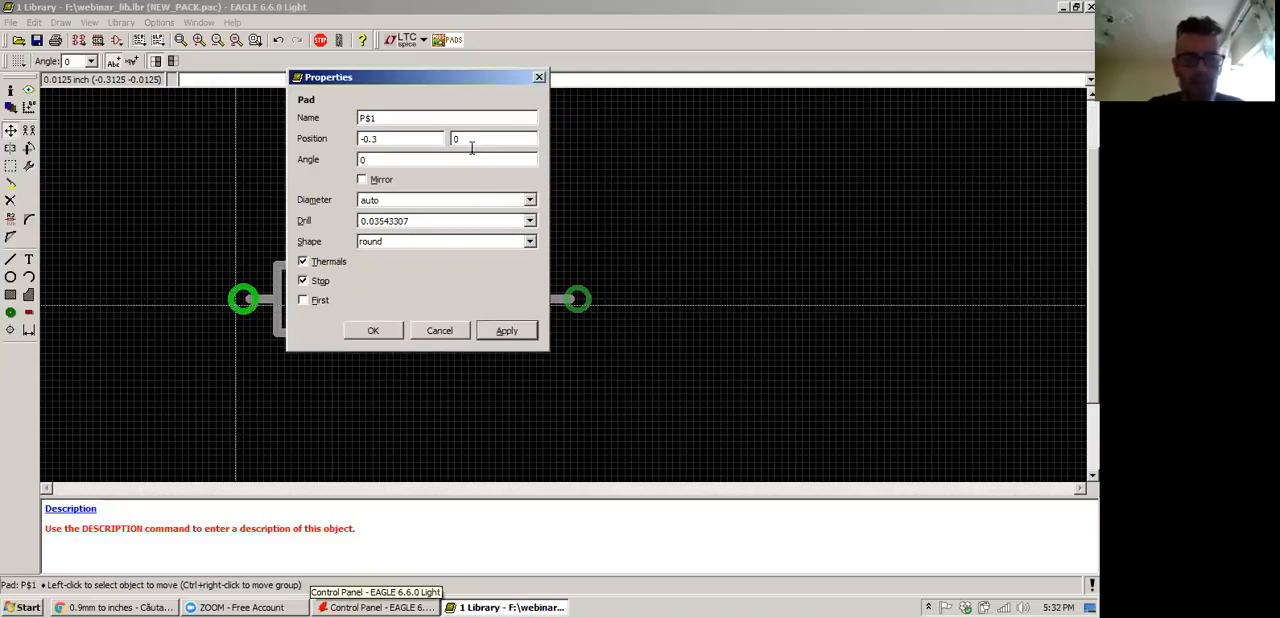
Try diameters of 0.05 and 0.07 on the left pad, settle on 0.076, and close its properties
click(530, 200)
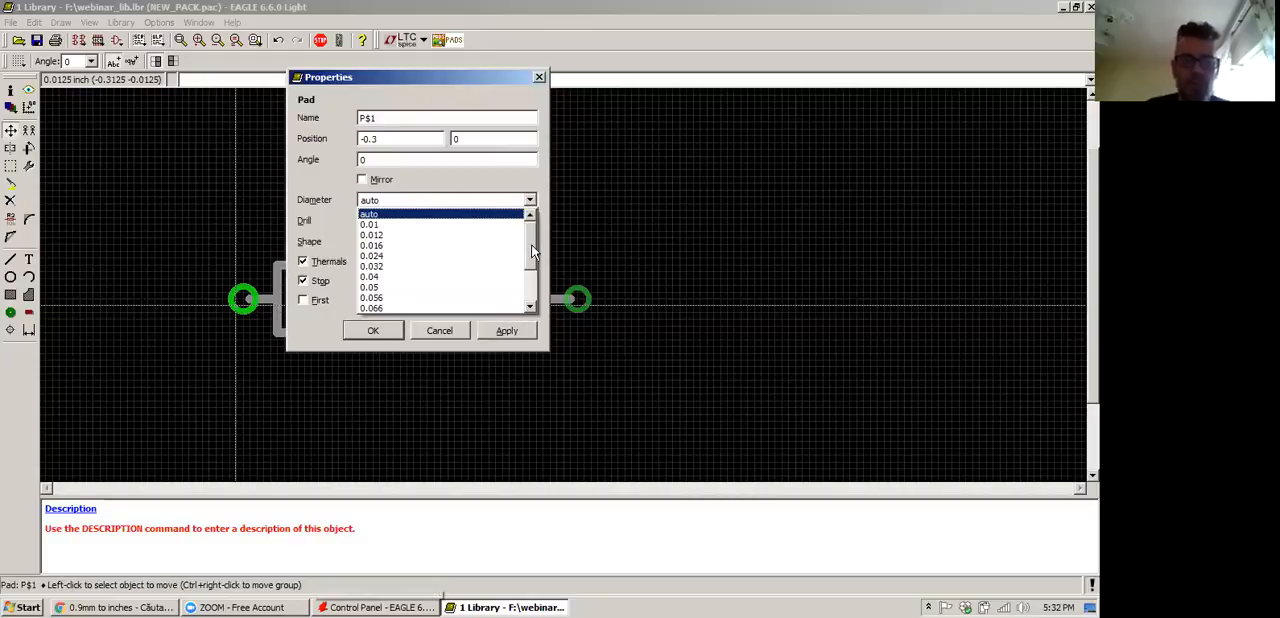
click(443, 287)
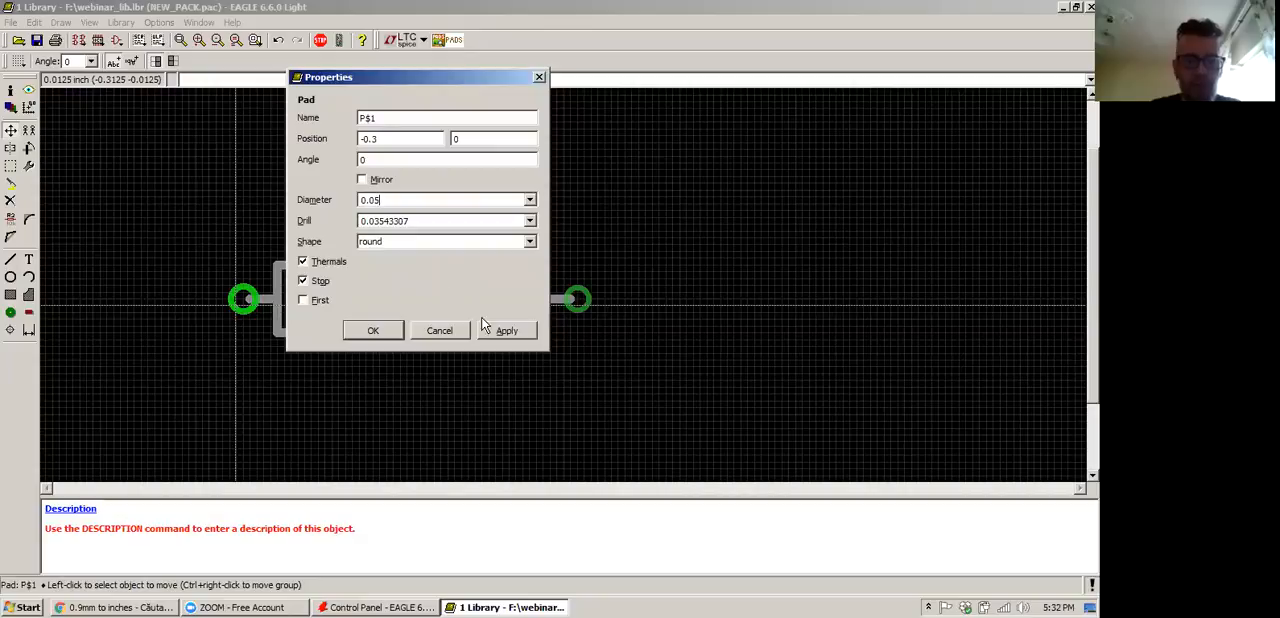
click(530, 200)
scroll(480, 260, down, 1)
click(422, 285)
click(509, 331)
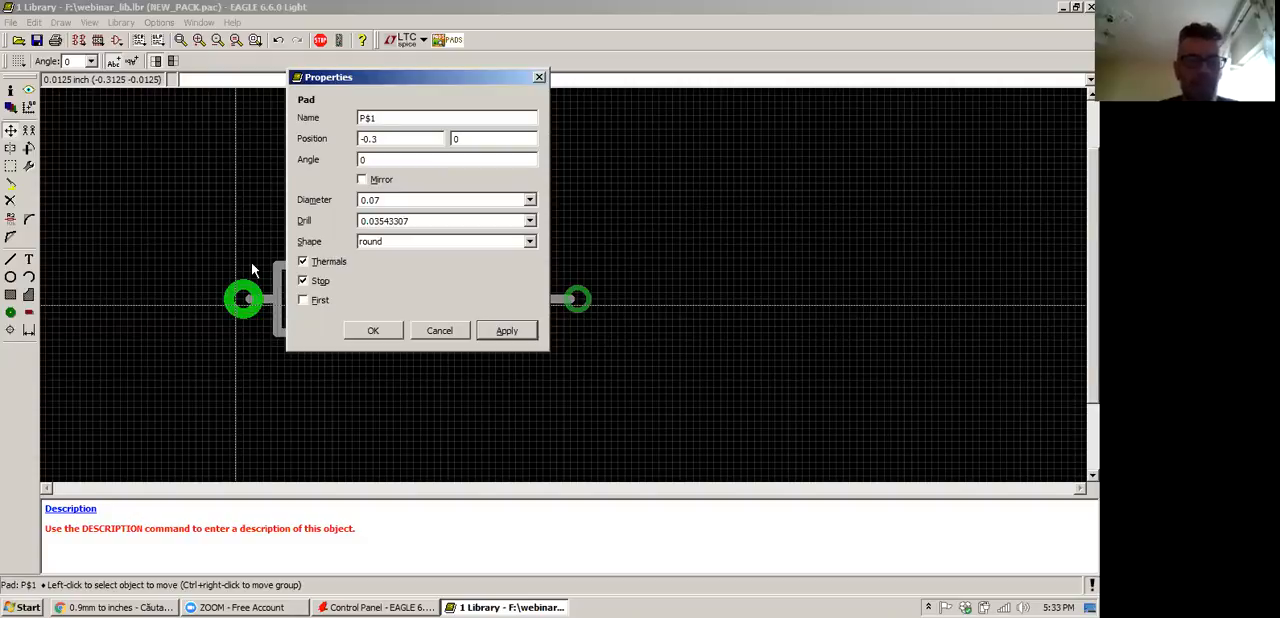
click(530, 200)
click(493, 303)
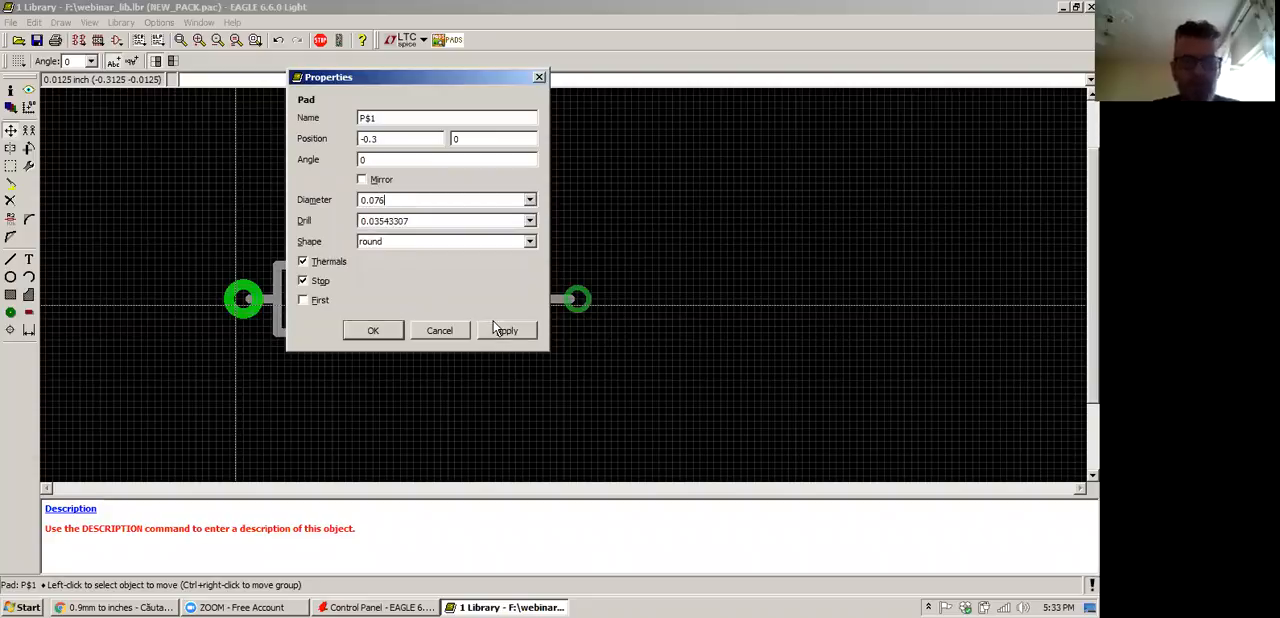
click(362, 331)
Set the right pad's drill to 0.03543307 and its diameter to 0.07 in its properties
right_click(576, 297)
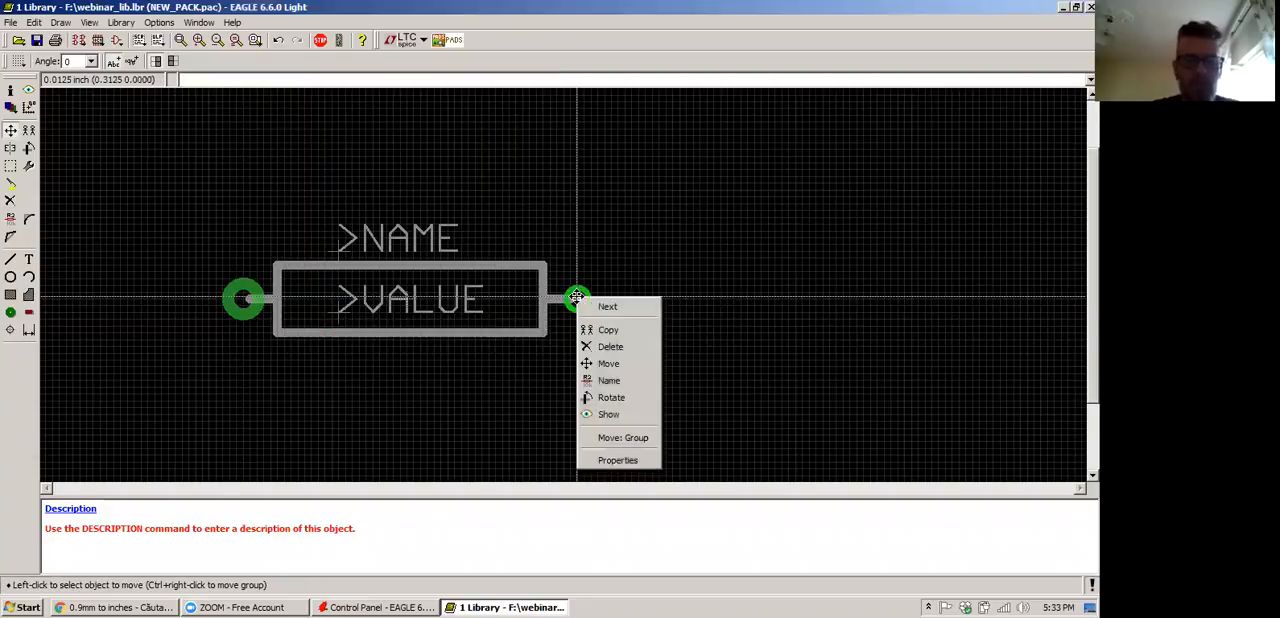
click(612, 458)
click(530, 311)
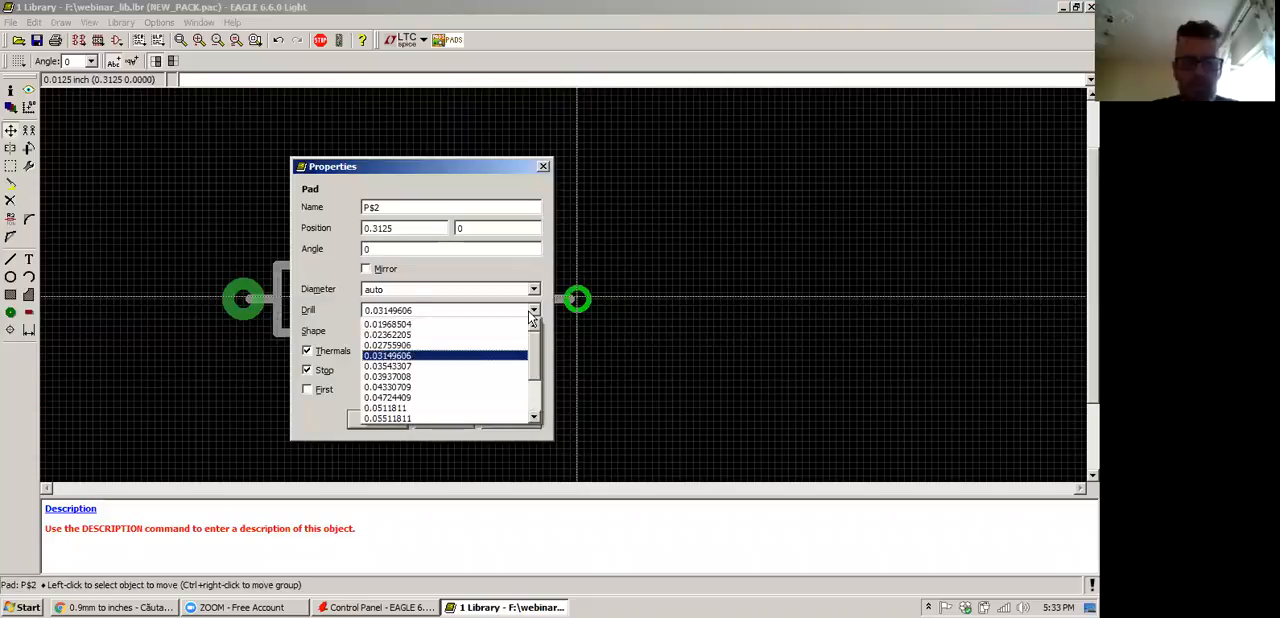
click(449, 366)
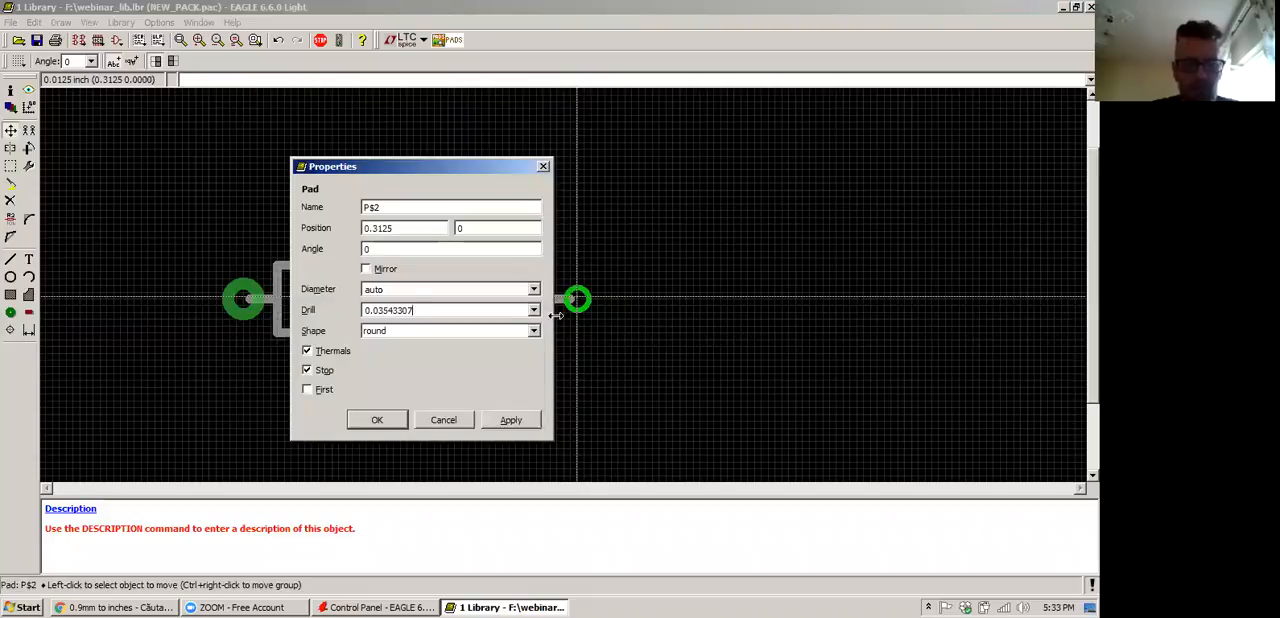
click(533, 289)
scroll(495, 340, down, 3)
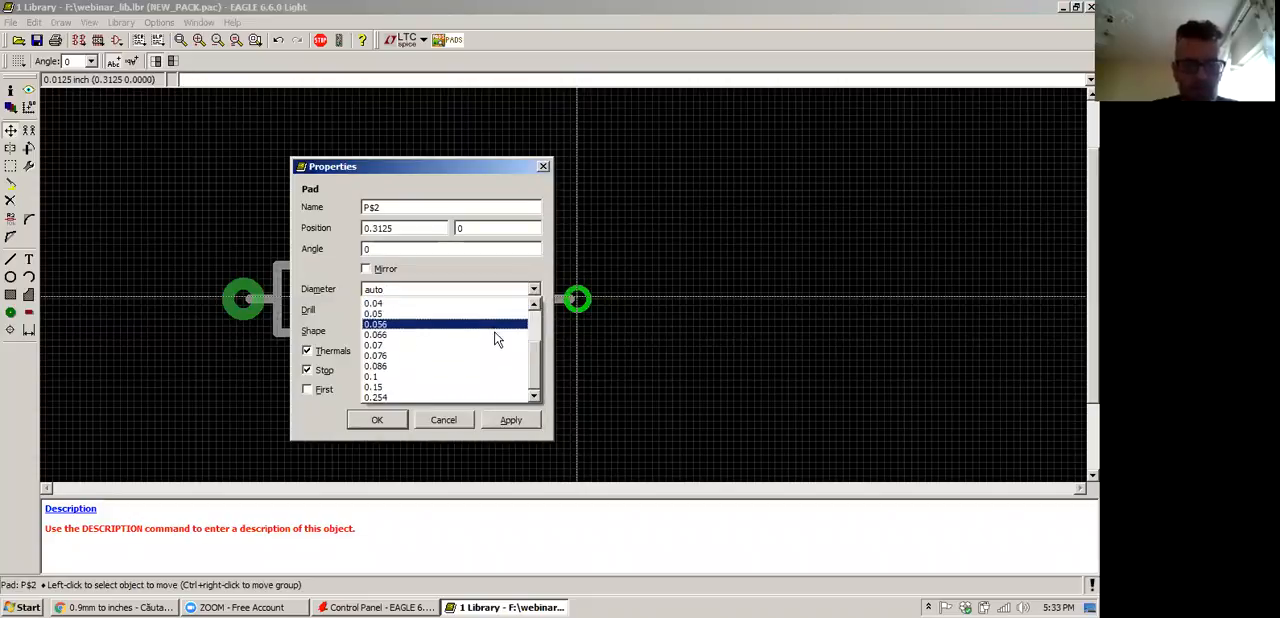
click(441, 348)
click(504, 421)
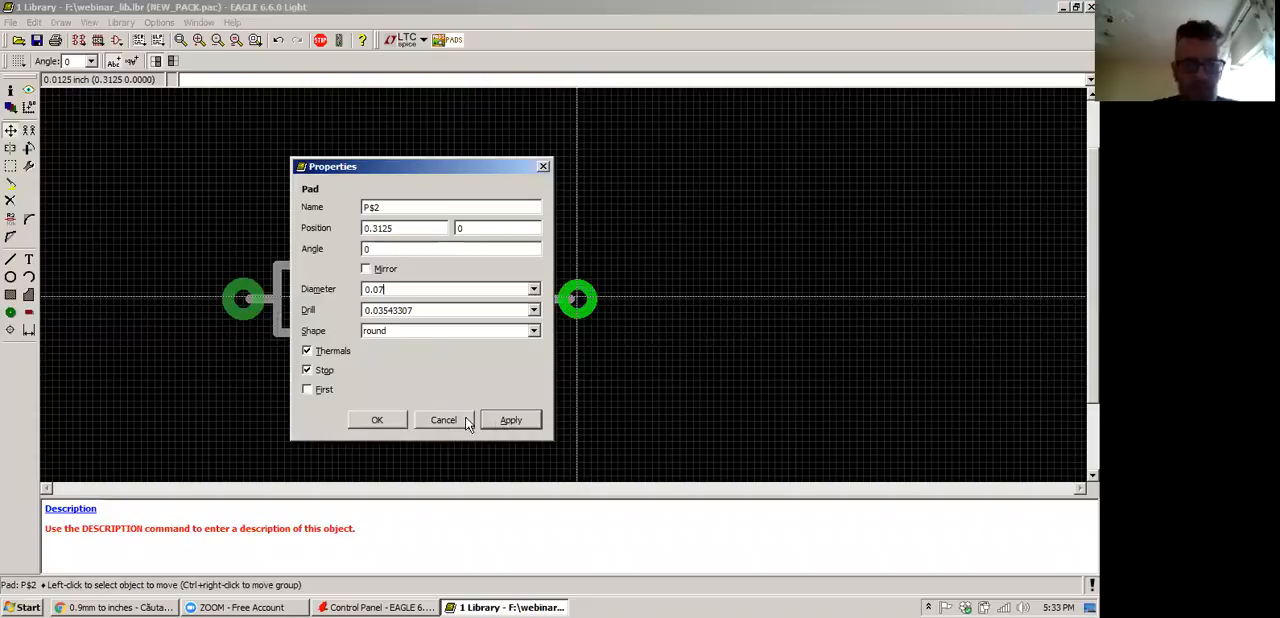
click(380, 420)
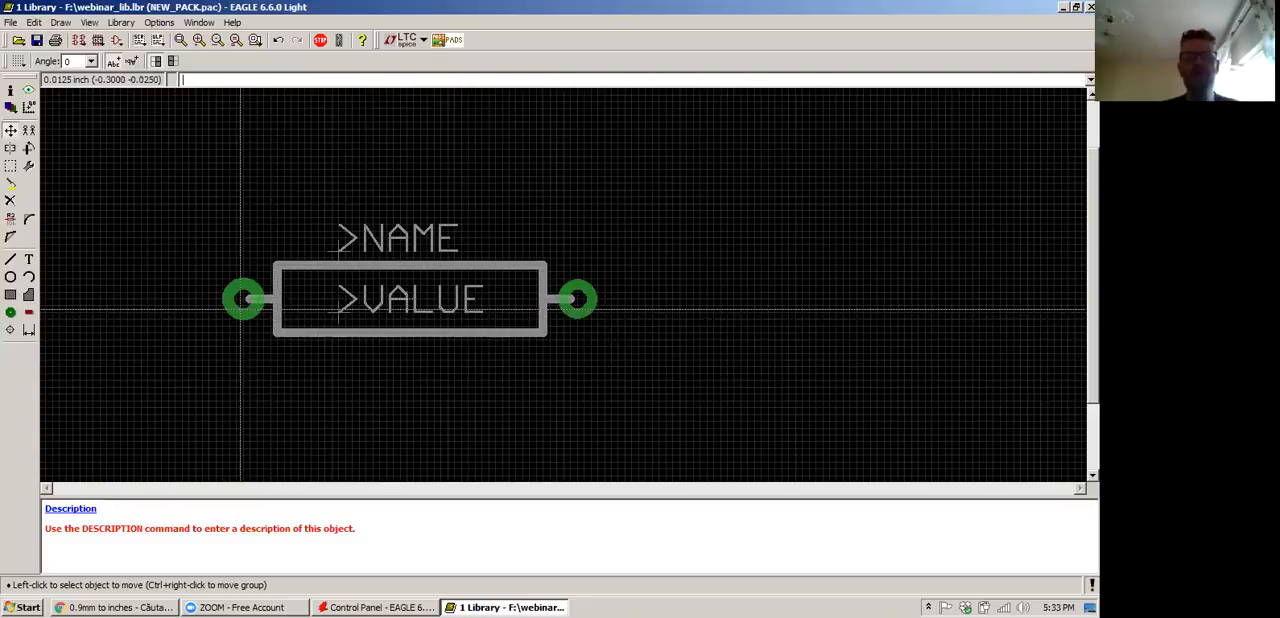
Rename the left pad as 1 and the right pad as 2
text(name)
key(Return)
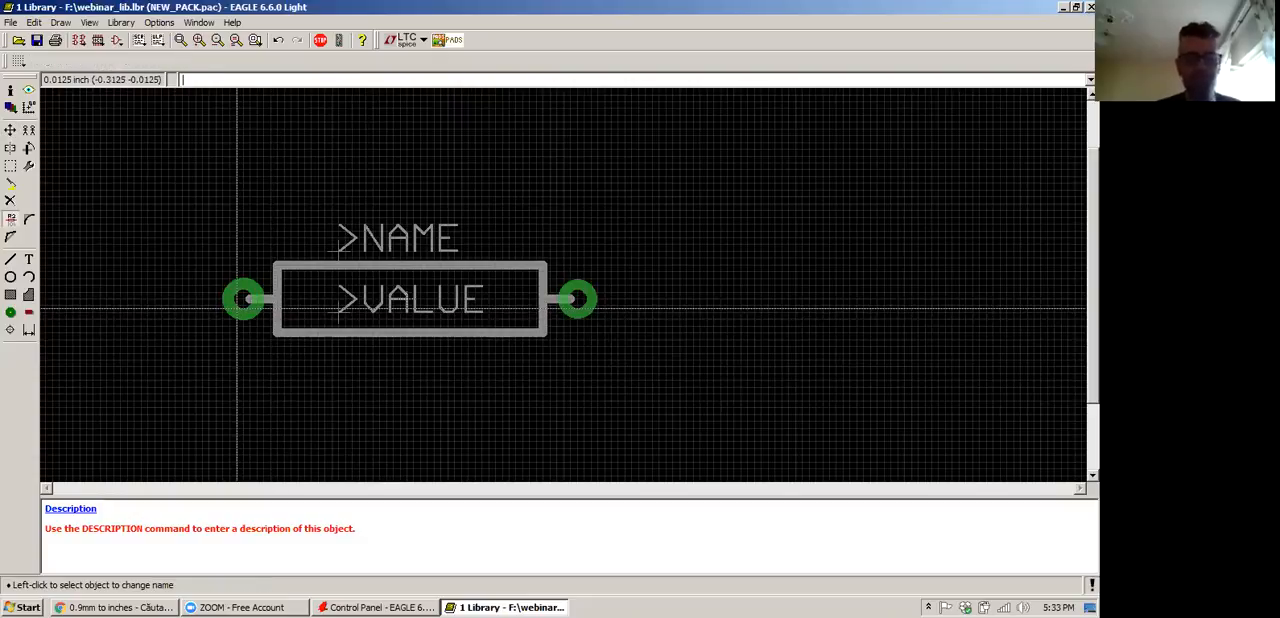
click(237, 308)
text(1)
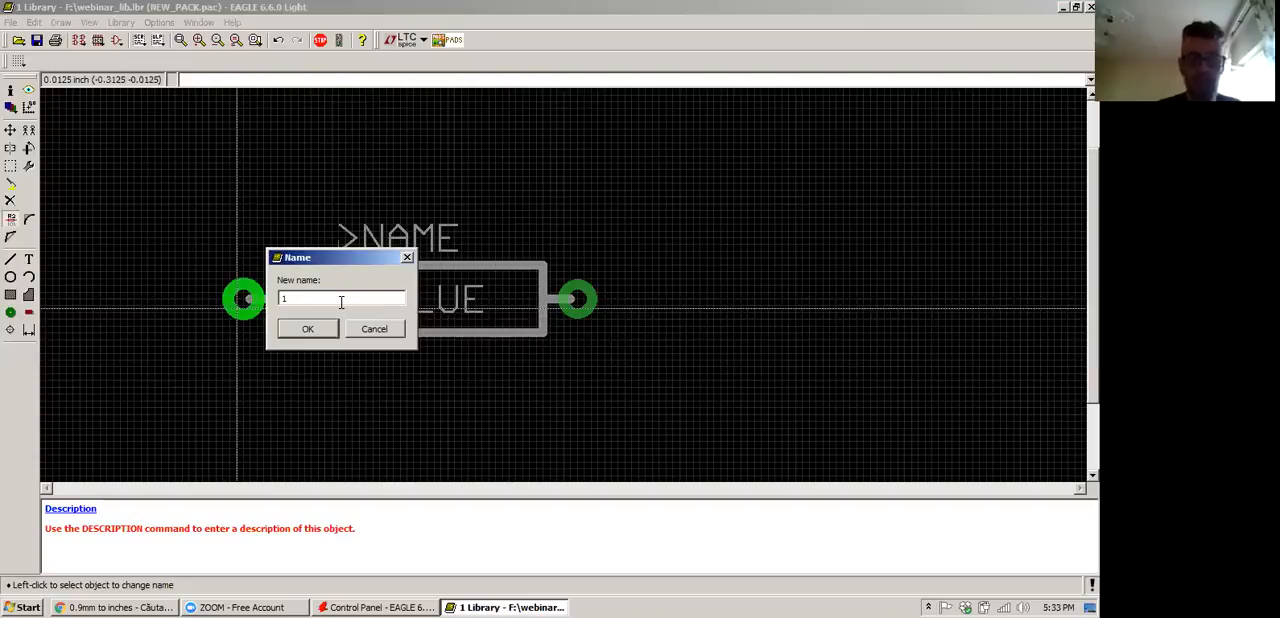
key(Return)
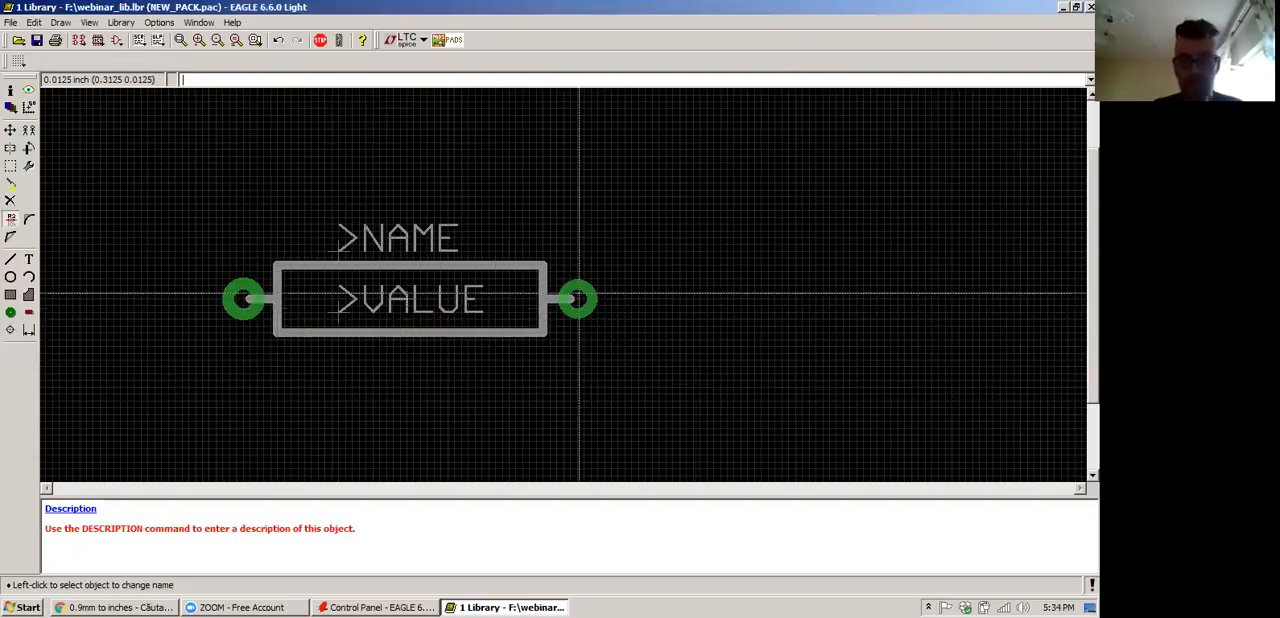
click(578, 299)
text(2)
key(Return)
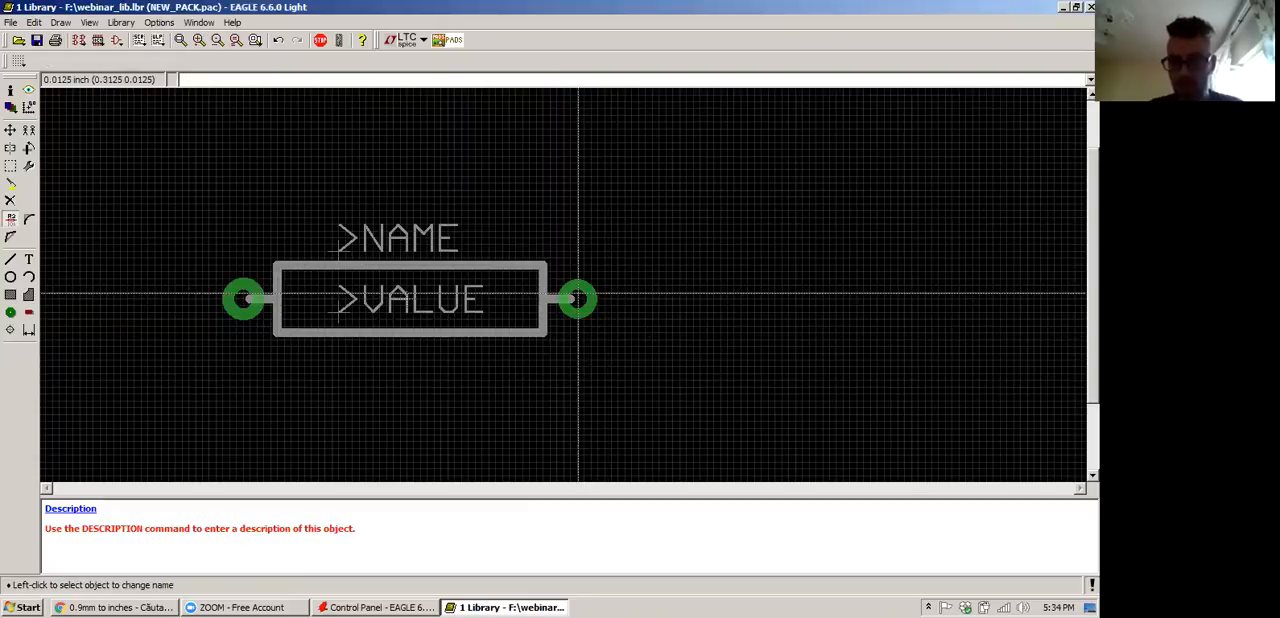
Check the left pad's properties and set the right pad's diameter to the matching 0.076
right_click(578, 299)
right_click(244, 300)
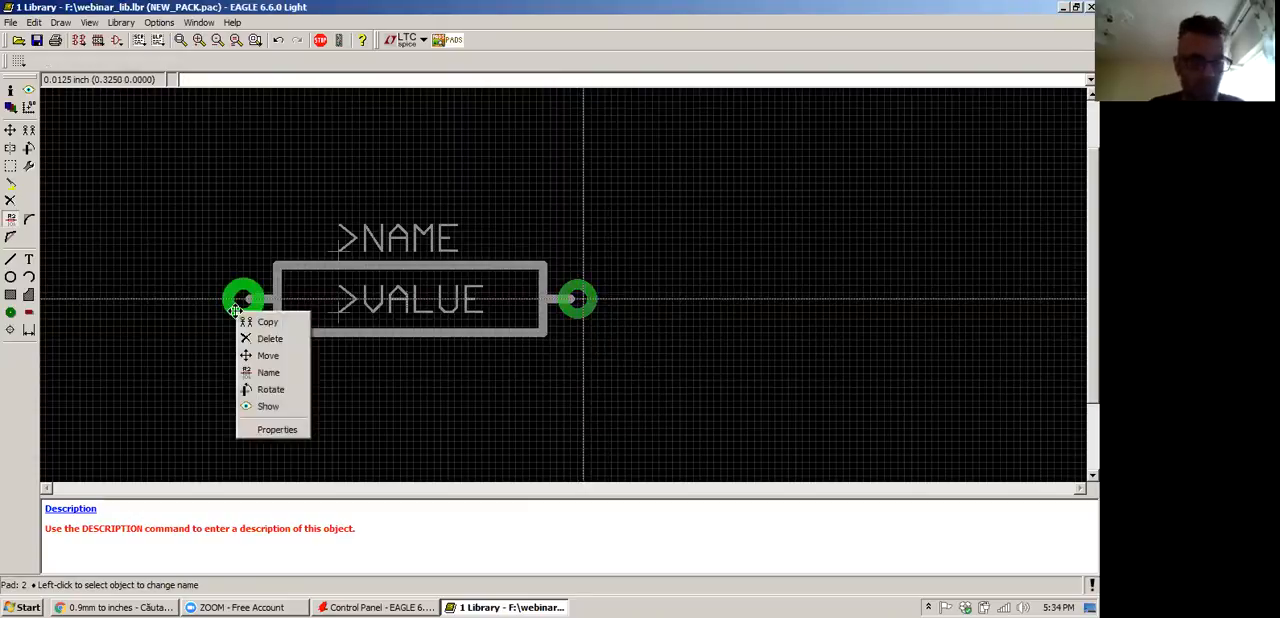
click(278, 430)
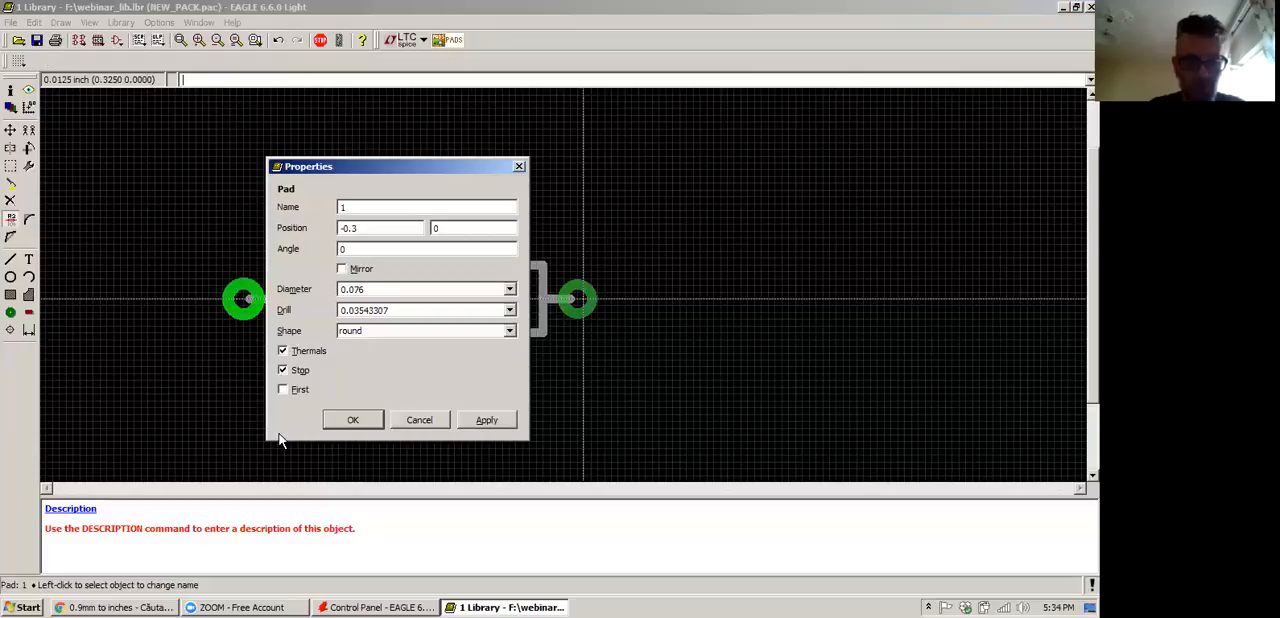
click(353, 420)
right_click(578, 299)
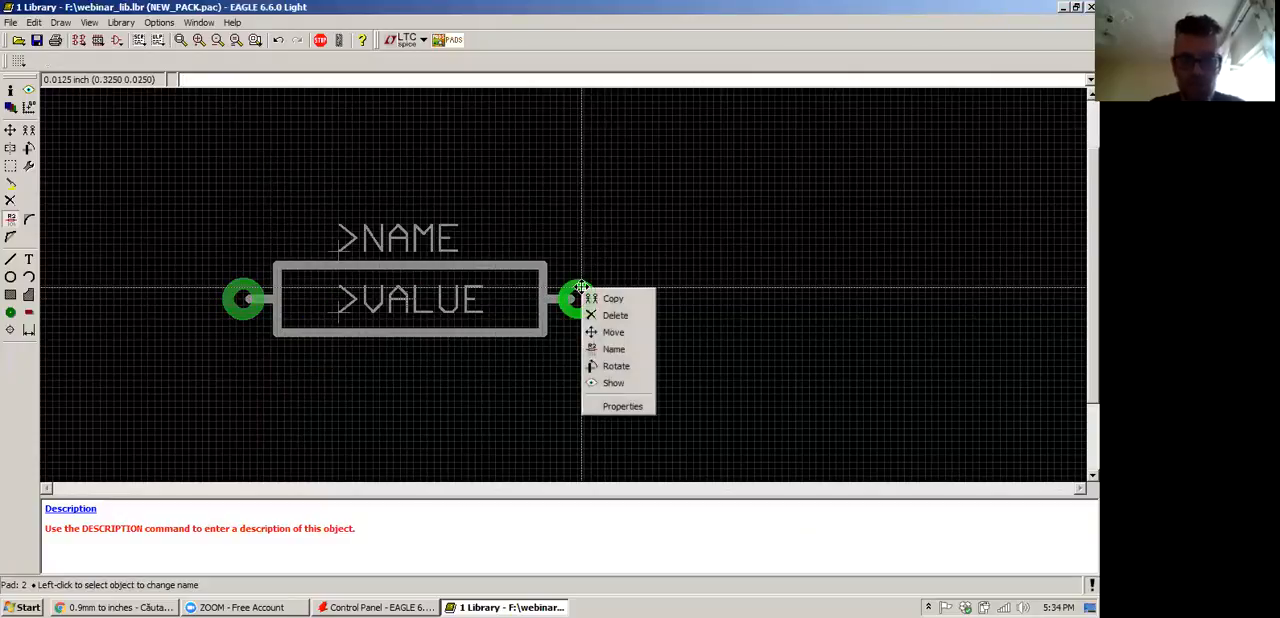
click(617, 406)
click(533, 289)
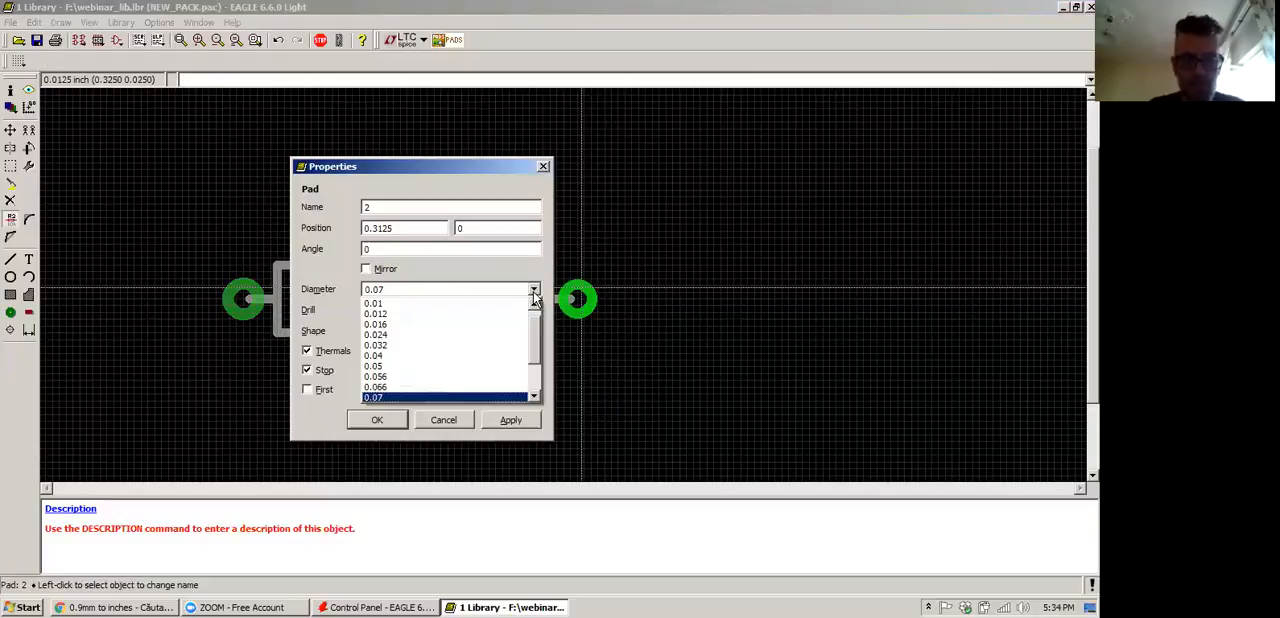
click(430, 378)
click(503, 414)
click(391, 423)
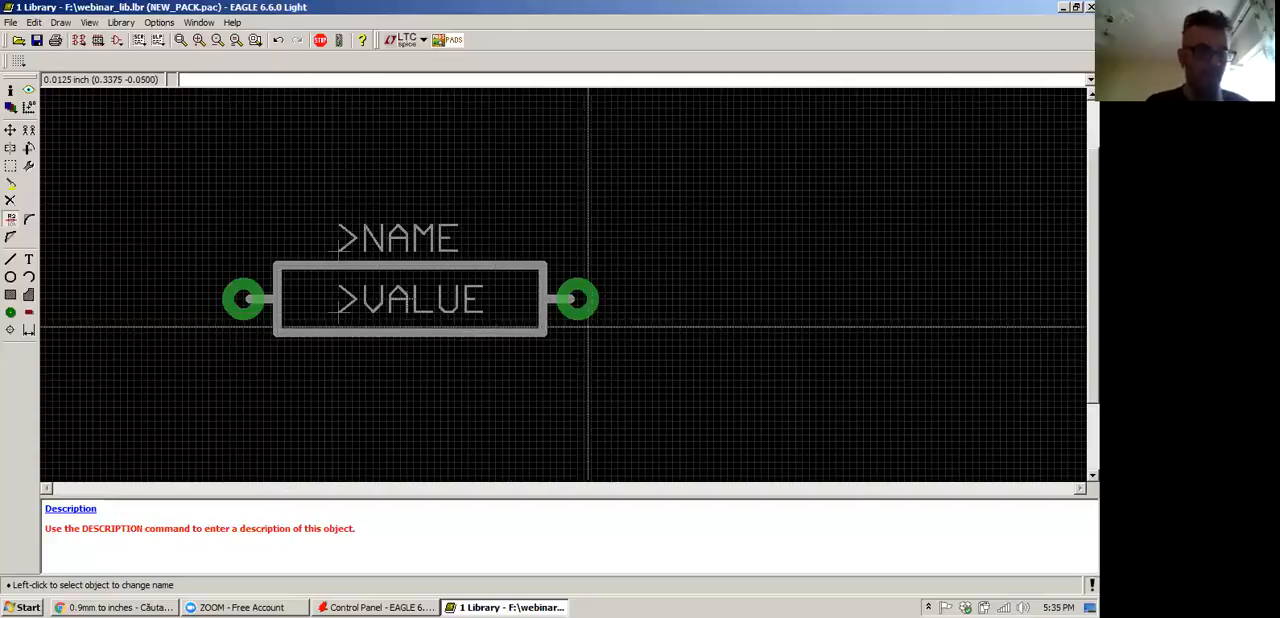
Create a new device named NEW_DEV in the library
click(79, 42)
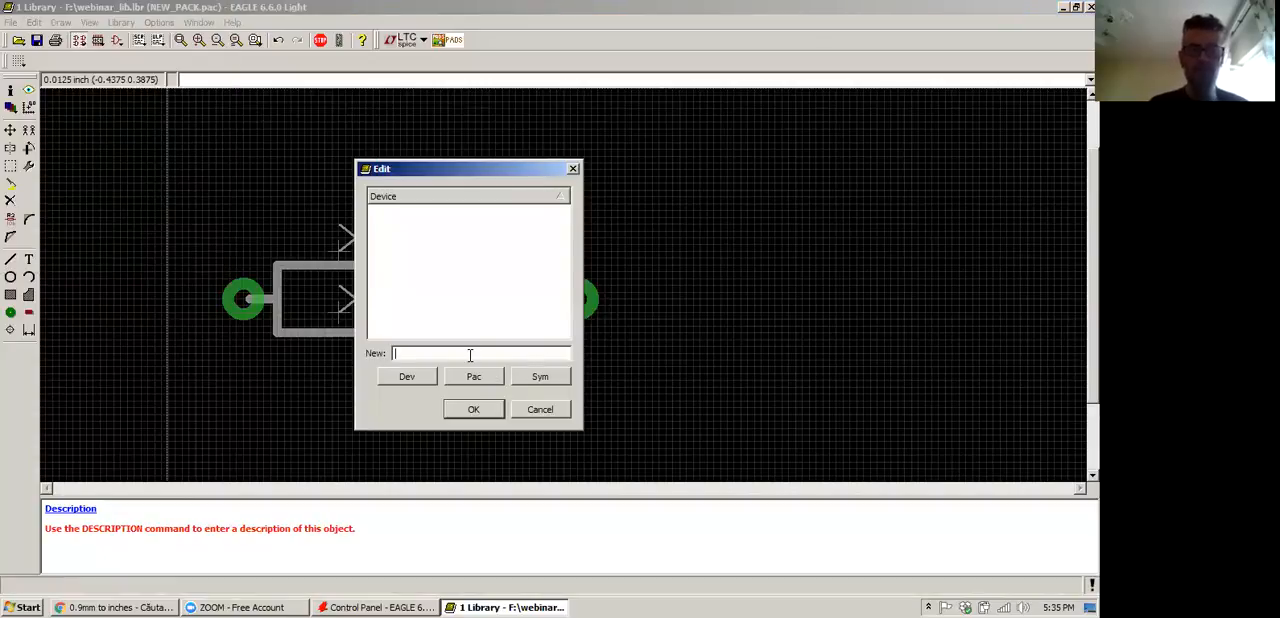
text(NEW_DEV)
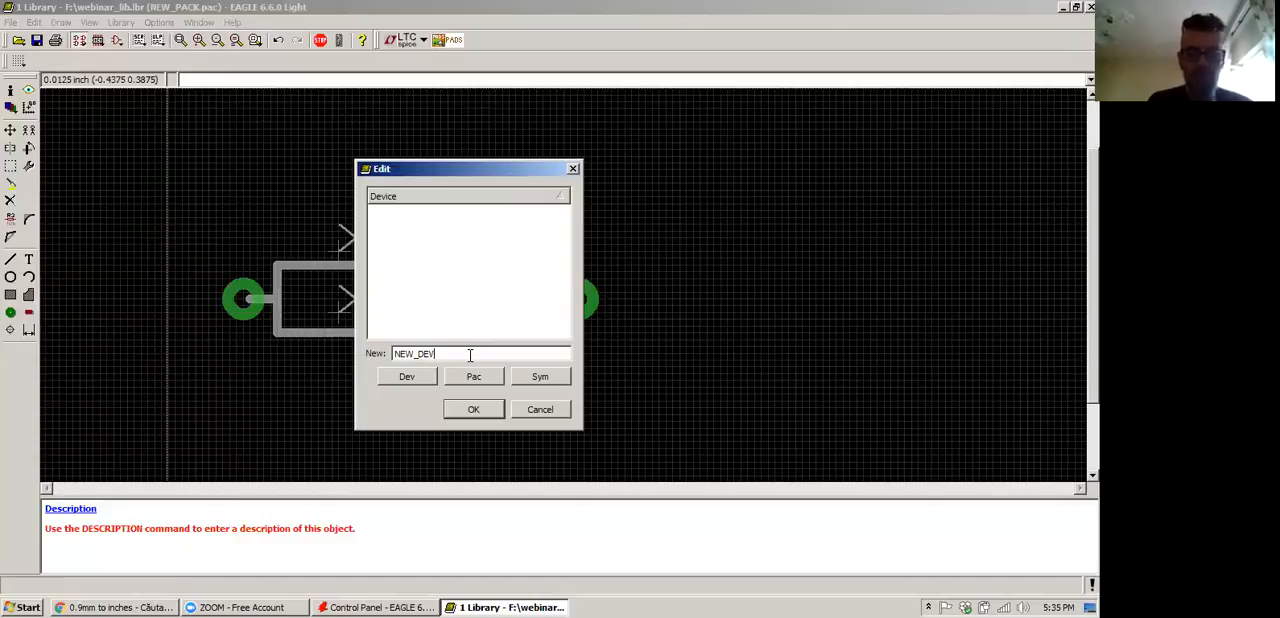
click(472, 411)
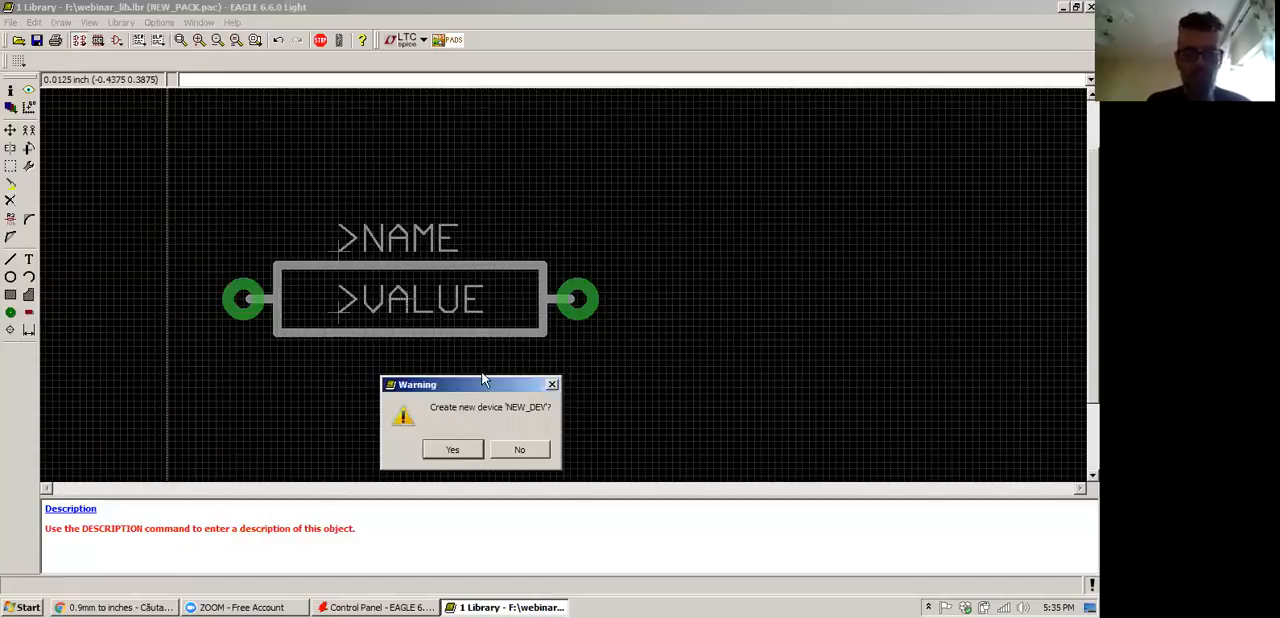
click(470, 454)
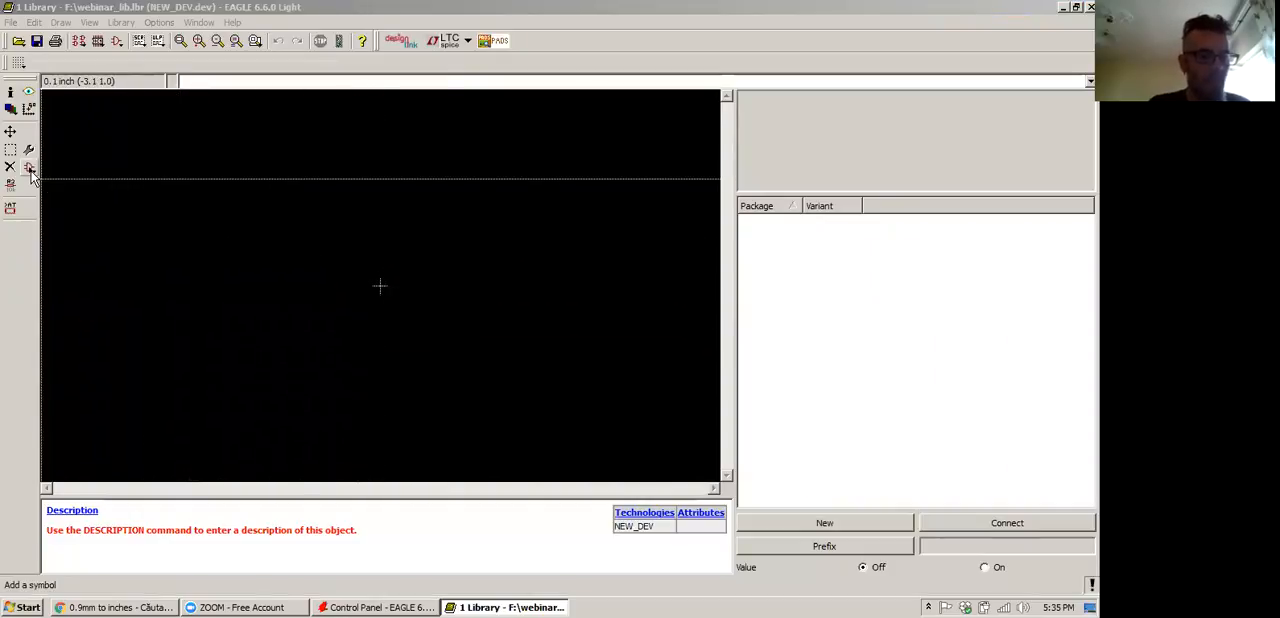
Add the NEW_SYMB symbol at the origin of the device drawing and end the Add command
click(17, 327)
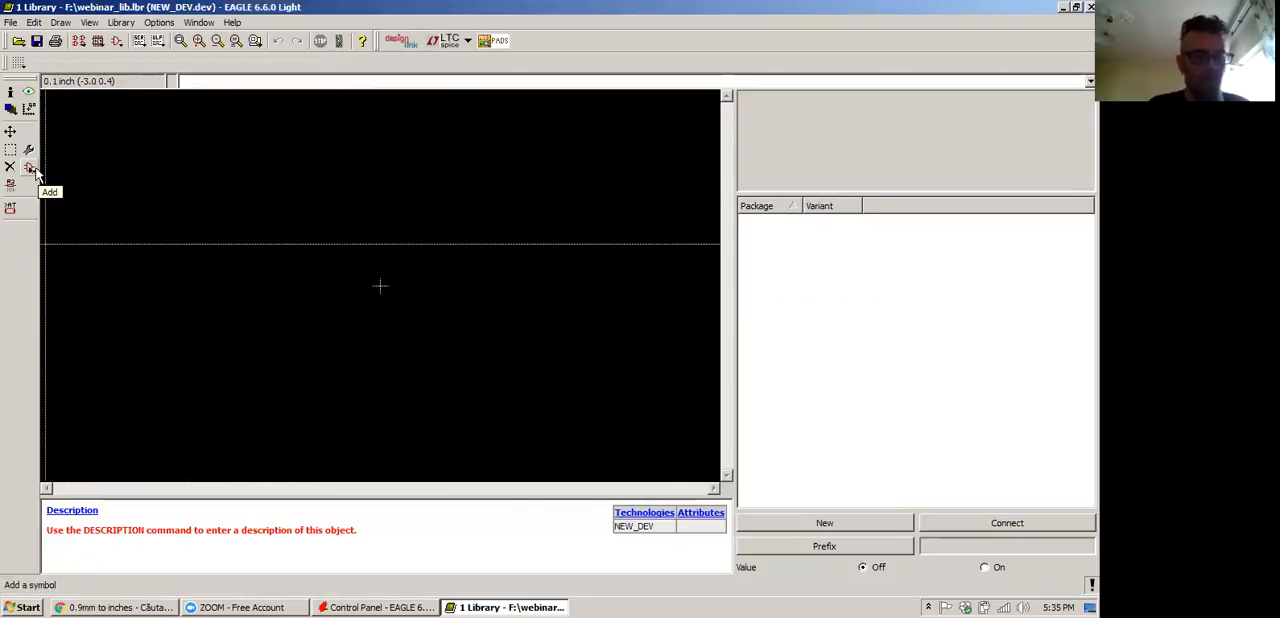
click(33, 172)
drag(116, 67, 373, 137)
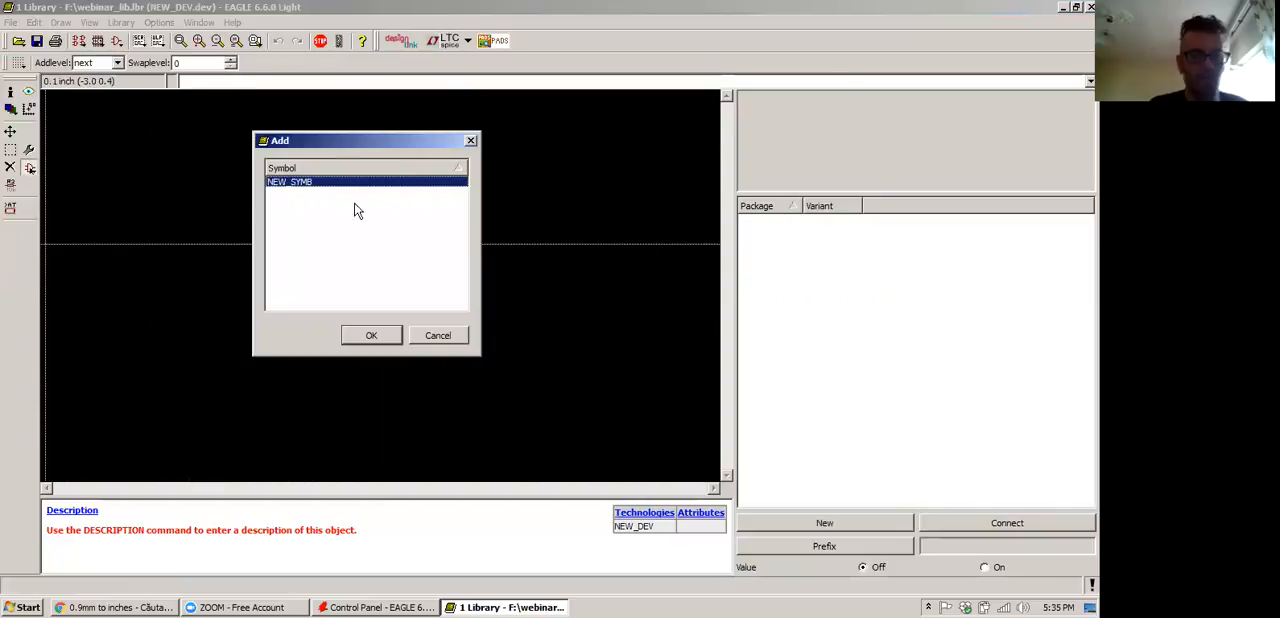
double_click(322, 187)
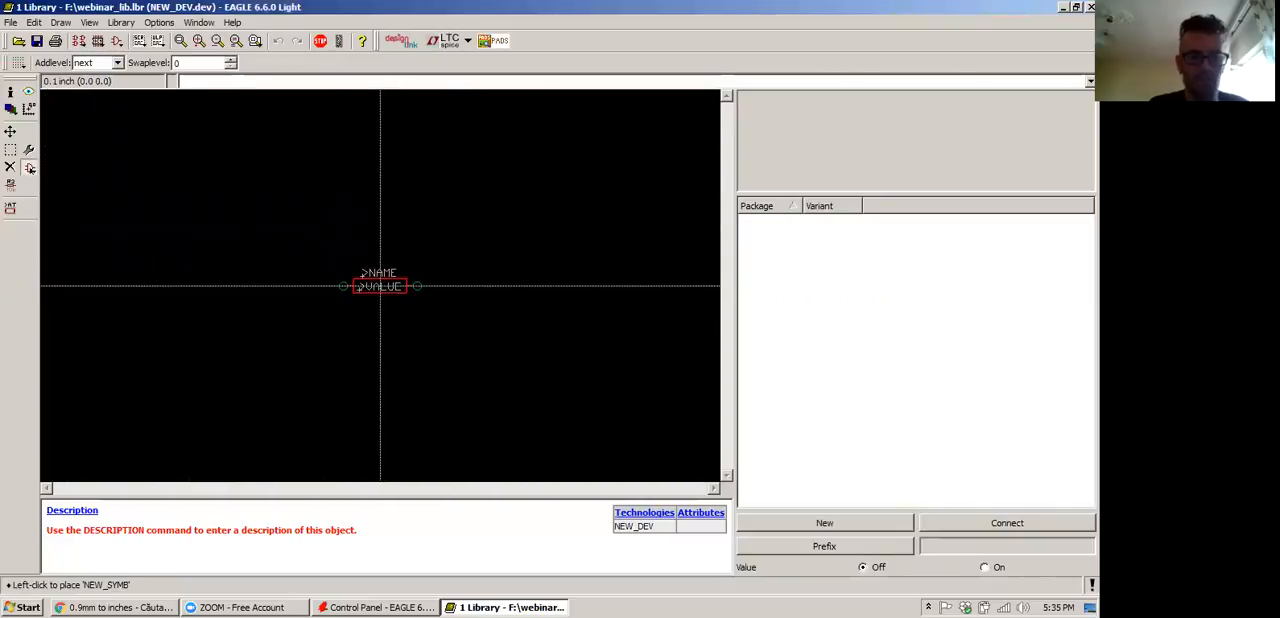
click(380, 286)
key(Escape)
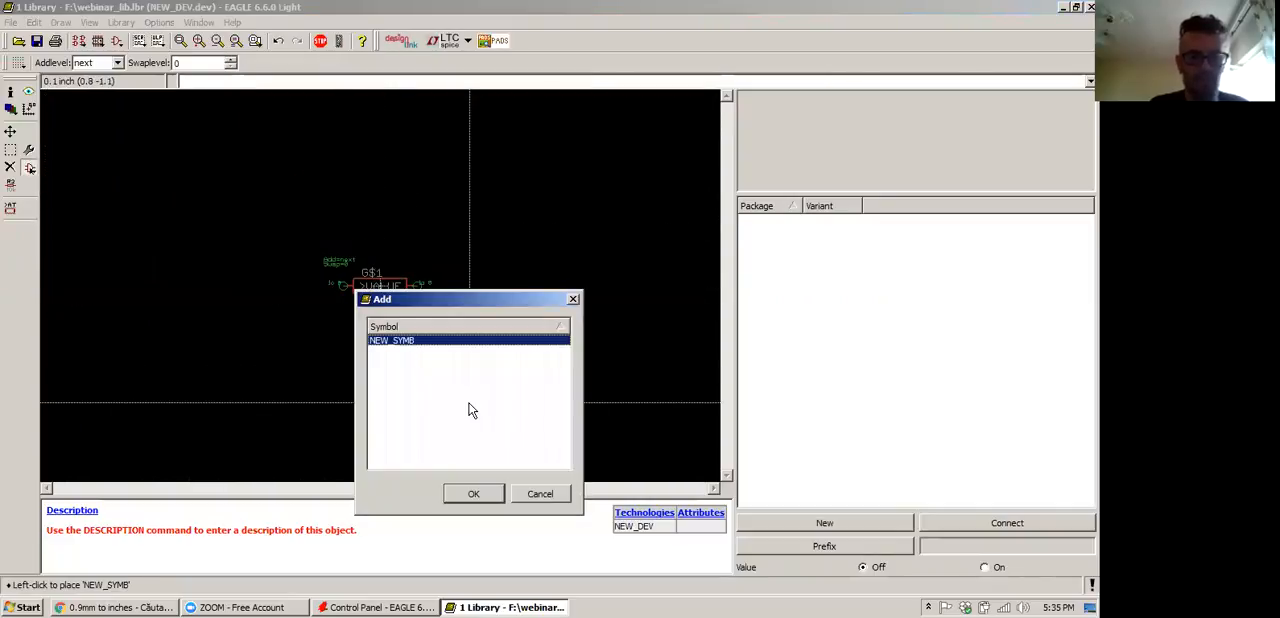
key(Escape)
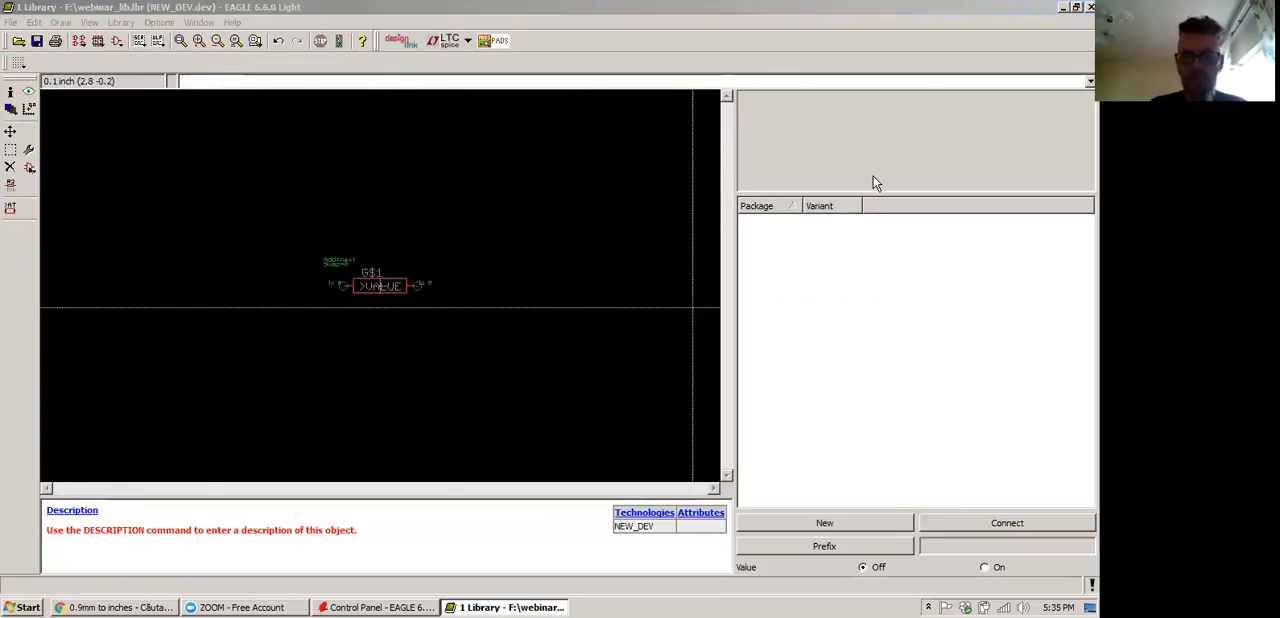
Add NEW_PACK as the device's package variant, leaving the variant name empty
click(826, 521)
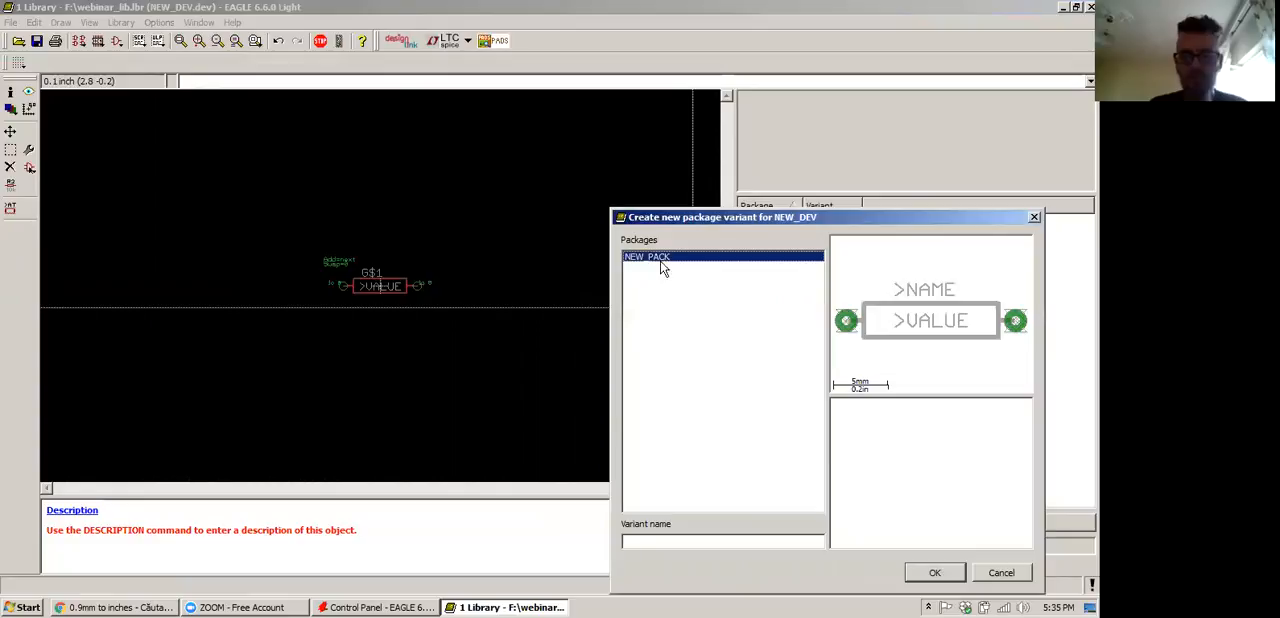
drag(718, 217, 574, 100)
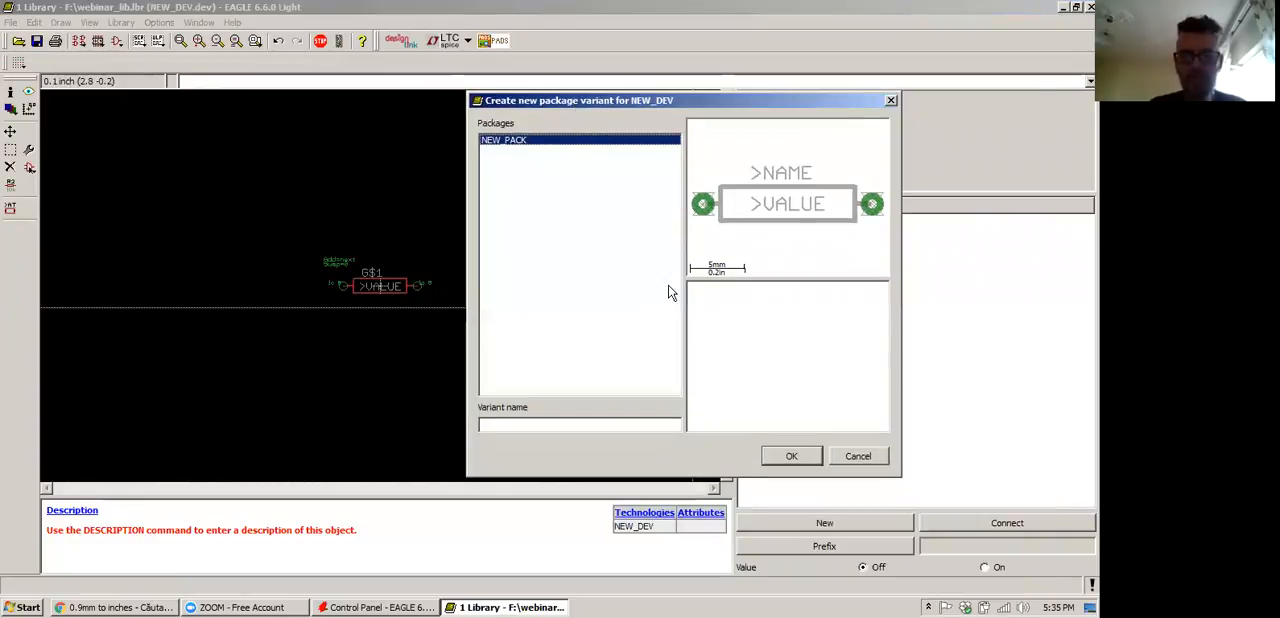
click(792, 456)
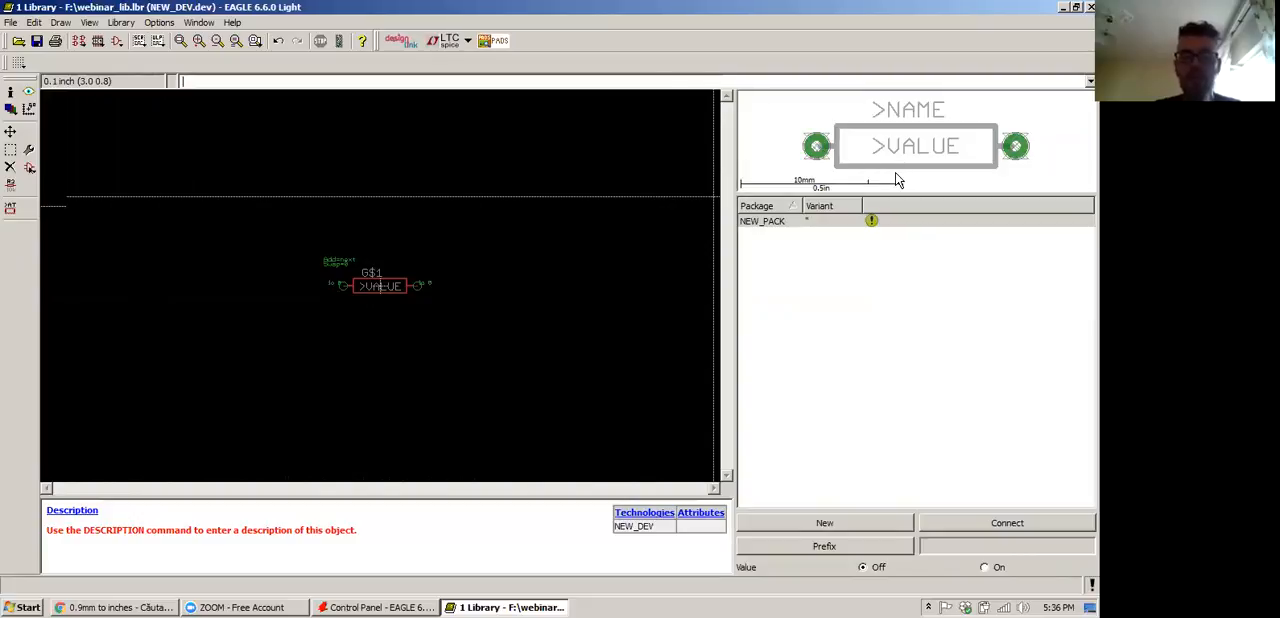
Open the pin-to-pad connections of the NEW_PACK variant and connect pin G$1.1 to pad 1
click(773, 225)
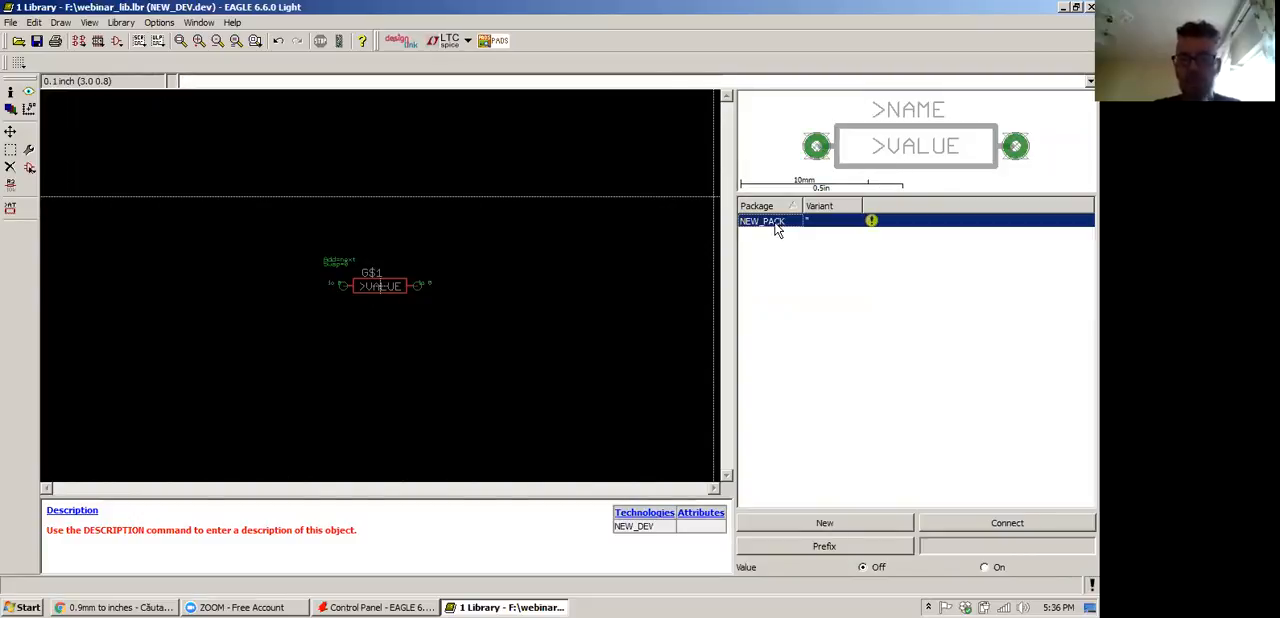
double_click(776, 227)
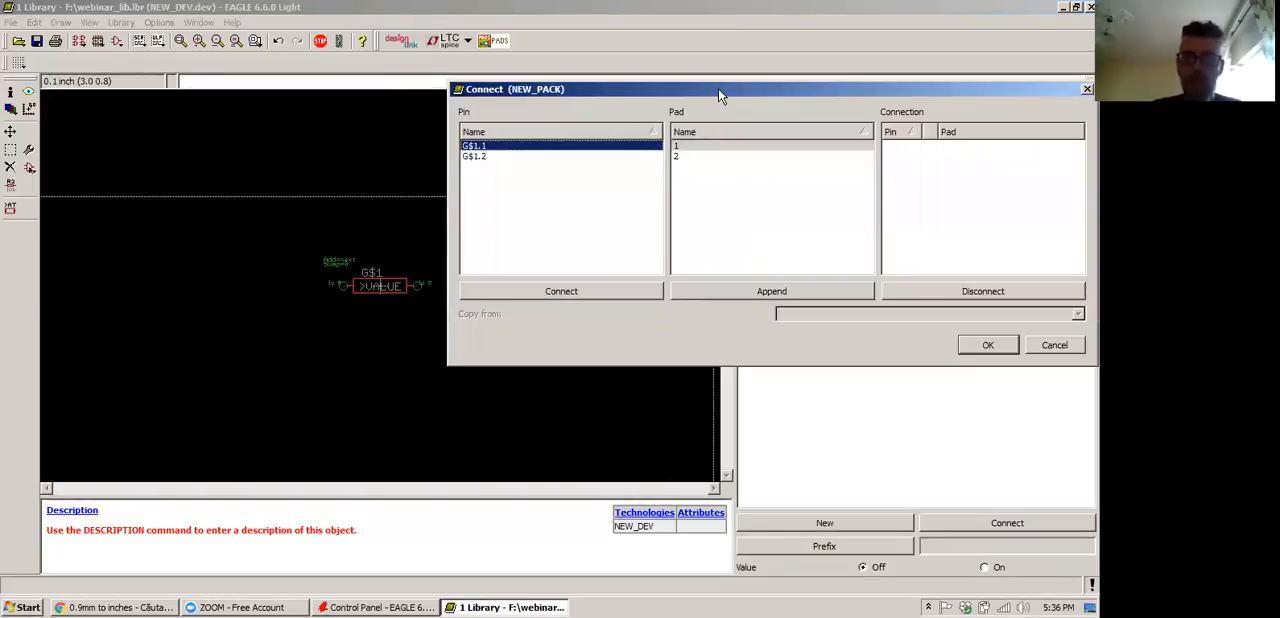
drag(718, 88, 496, 190)
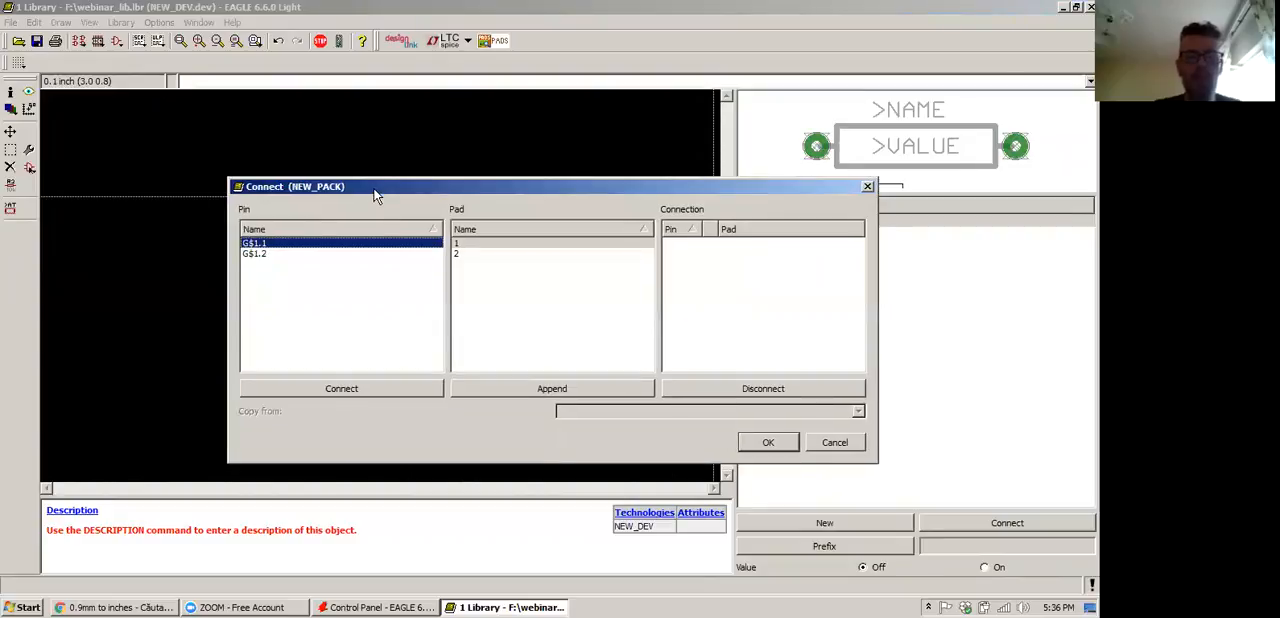
drag(372, 190, 346, 138)
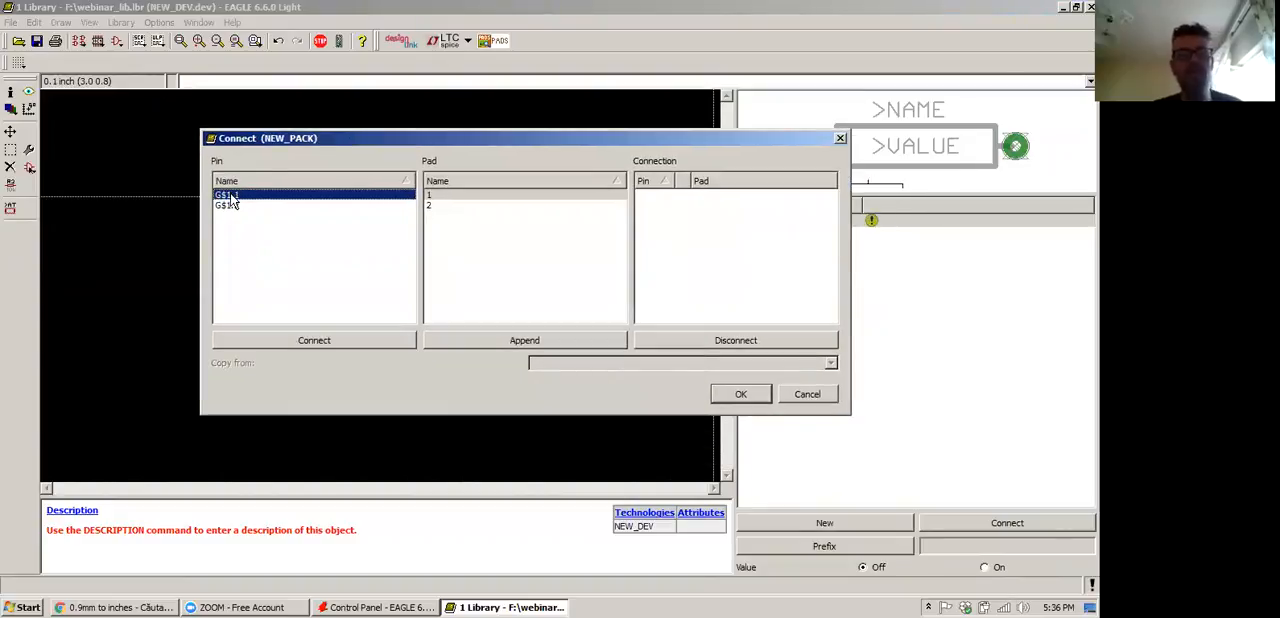
click(446, 196)
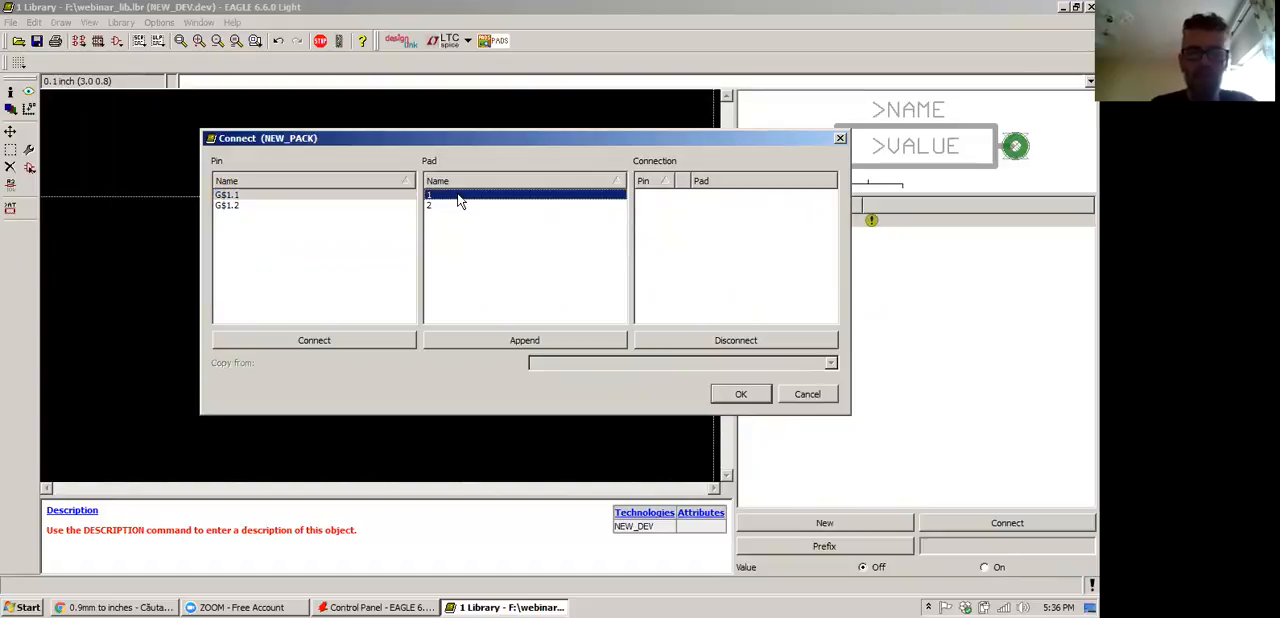
click(241, 197)
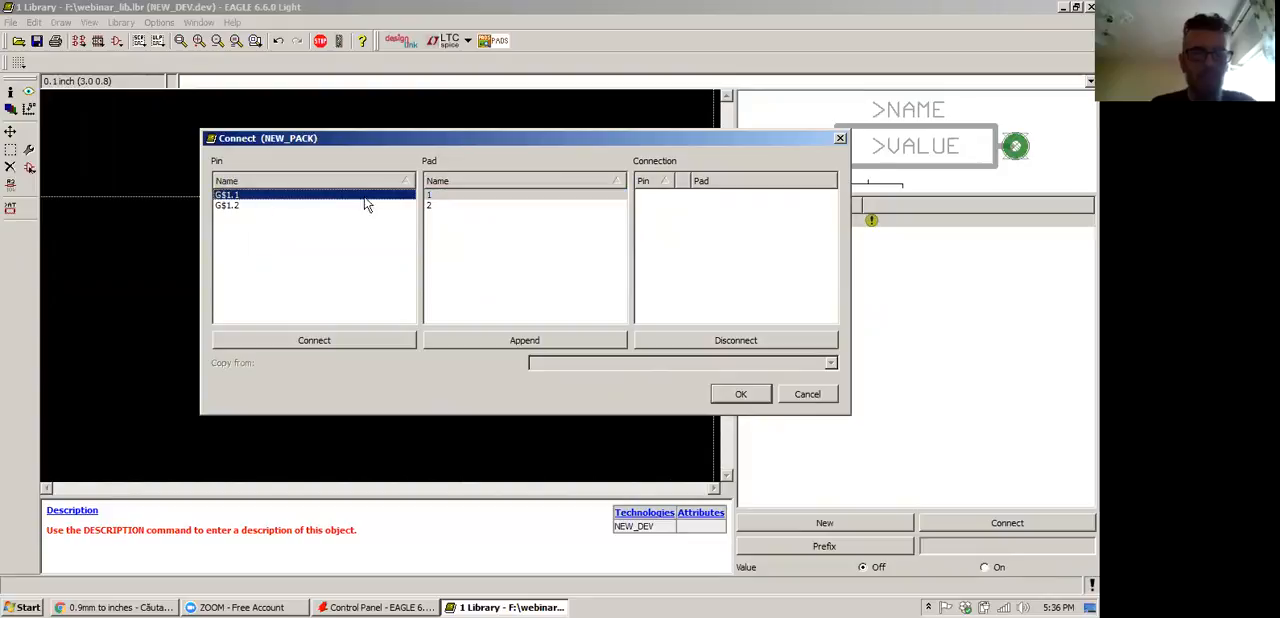
click(467, 197)
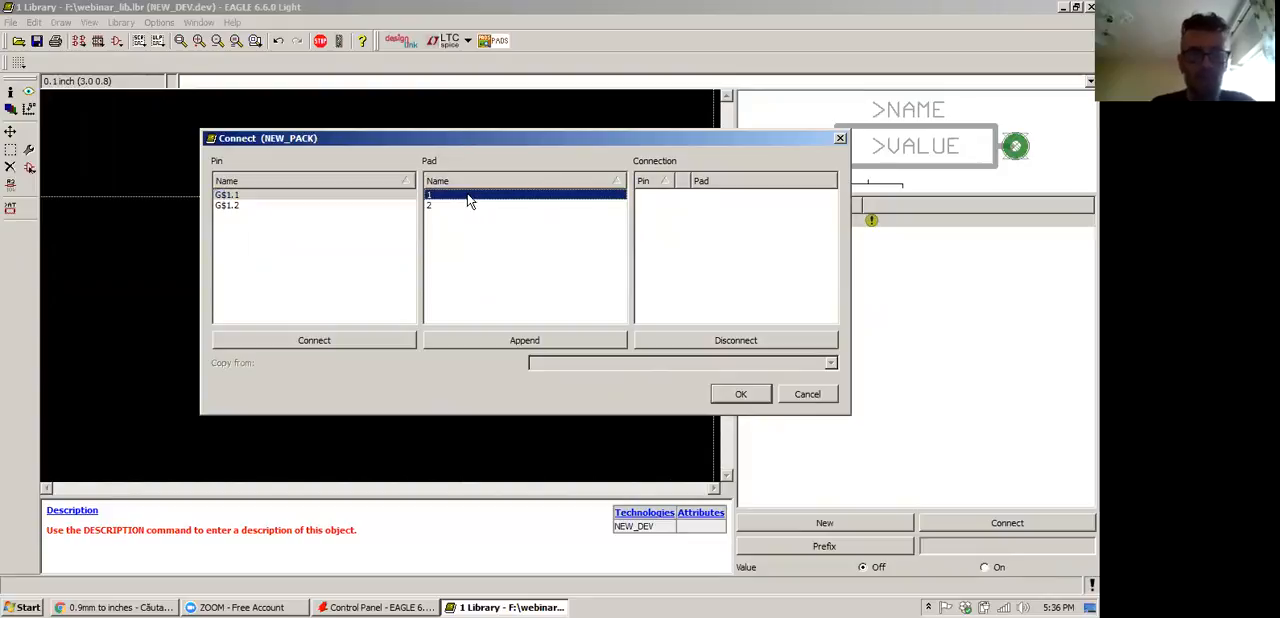
click(467, 196)
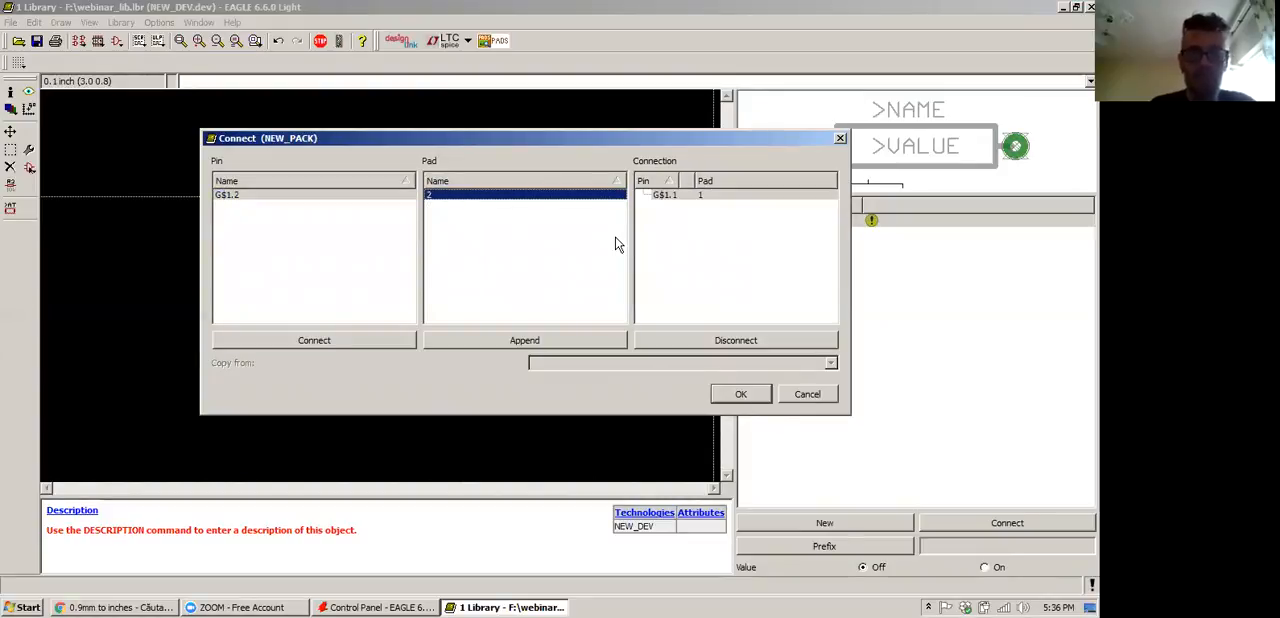
Connect pin G$1.2 to pad 2 and accept the NEW_PACK connections
click(240, 196)
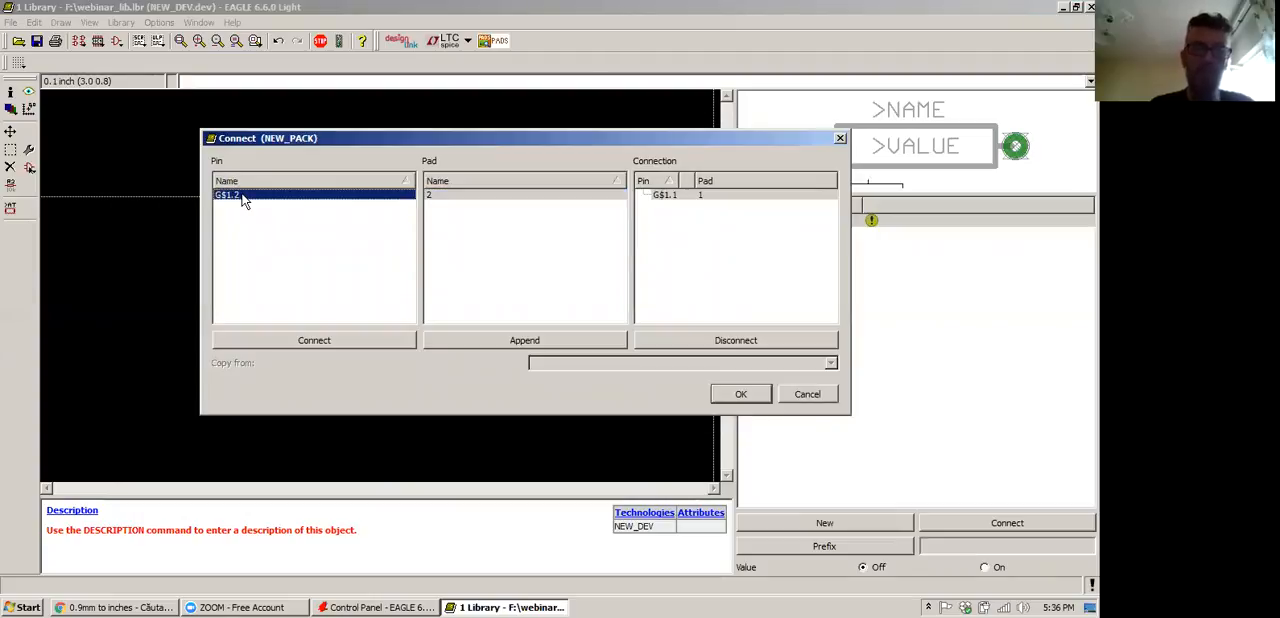
double_click(475, 195)
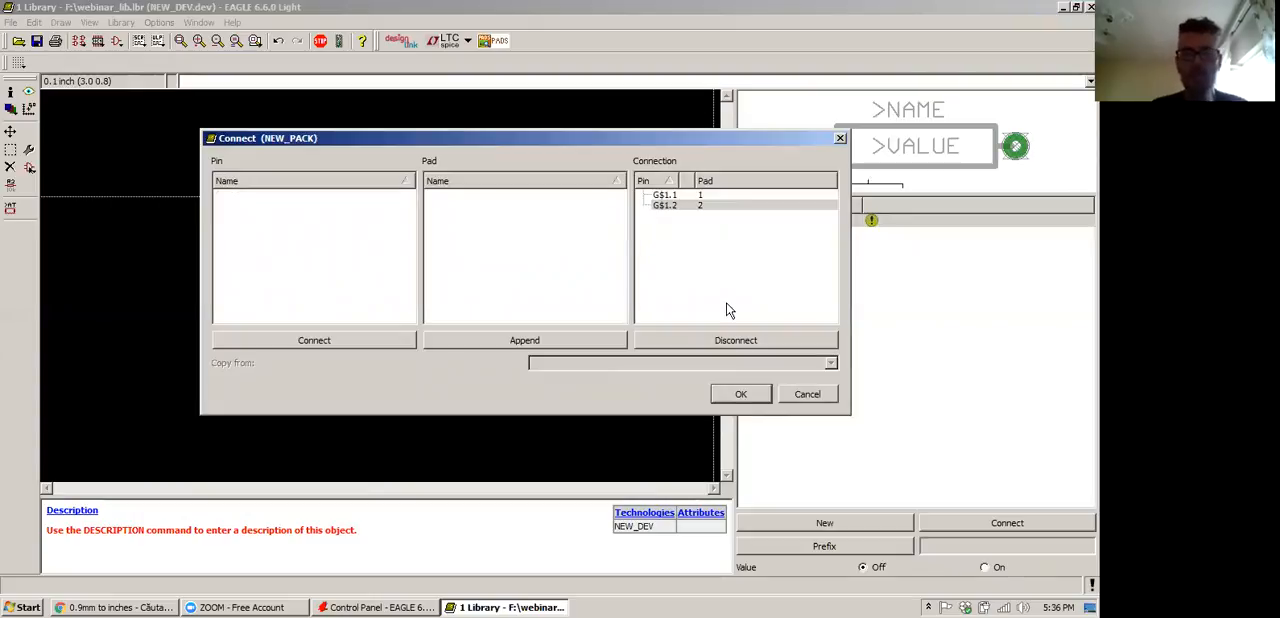
click(740, 393)
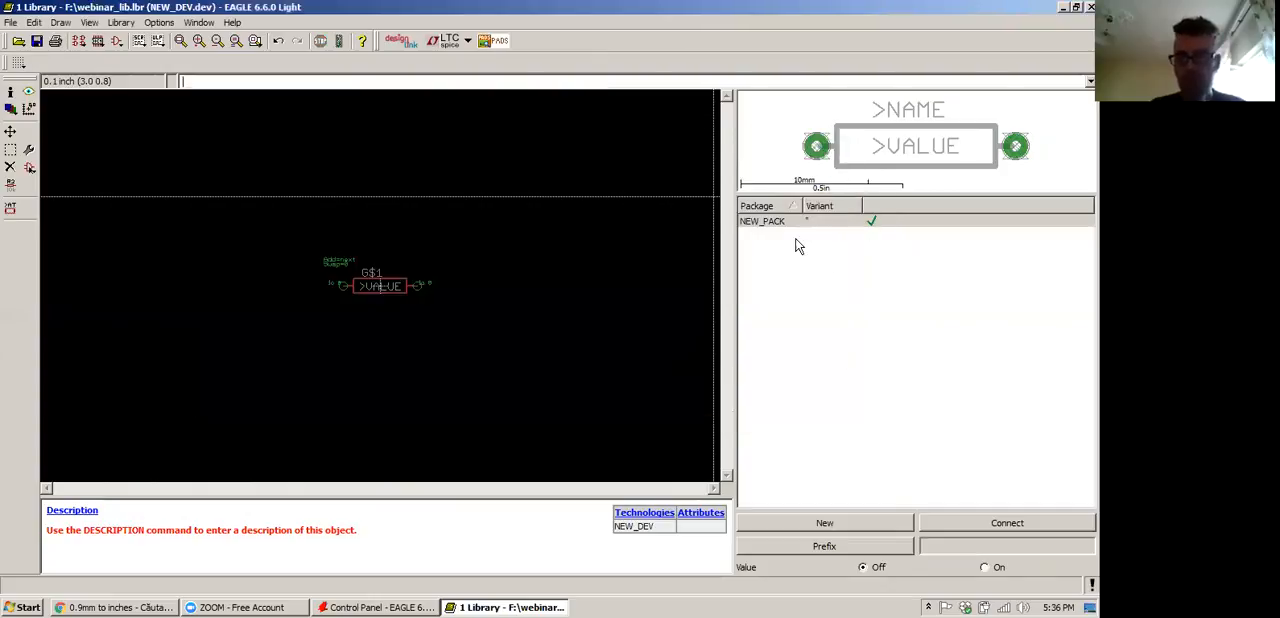
Reopen the NEW_PACK connections to review which pin is assigned to each pad, and close them
double_click(775, 222)
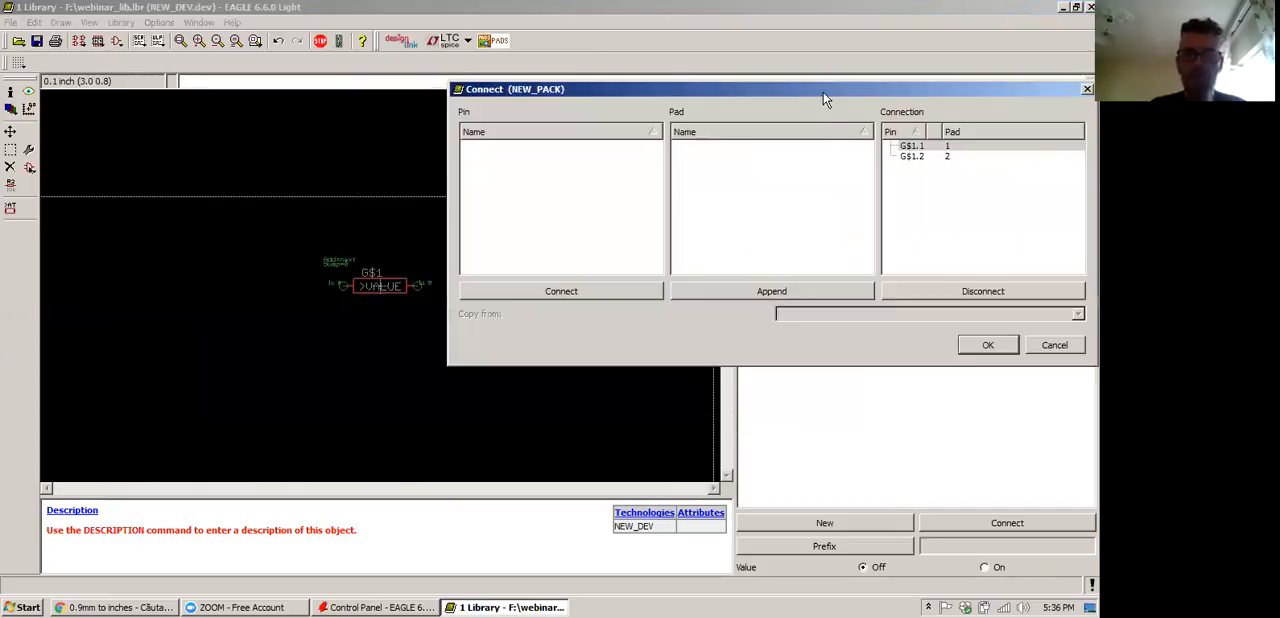
drag(823, 92, 530, 151)
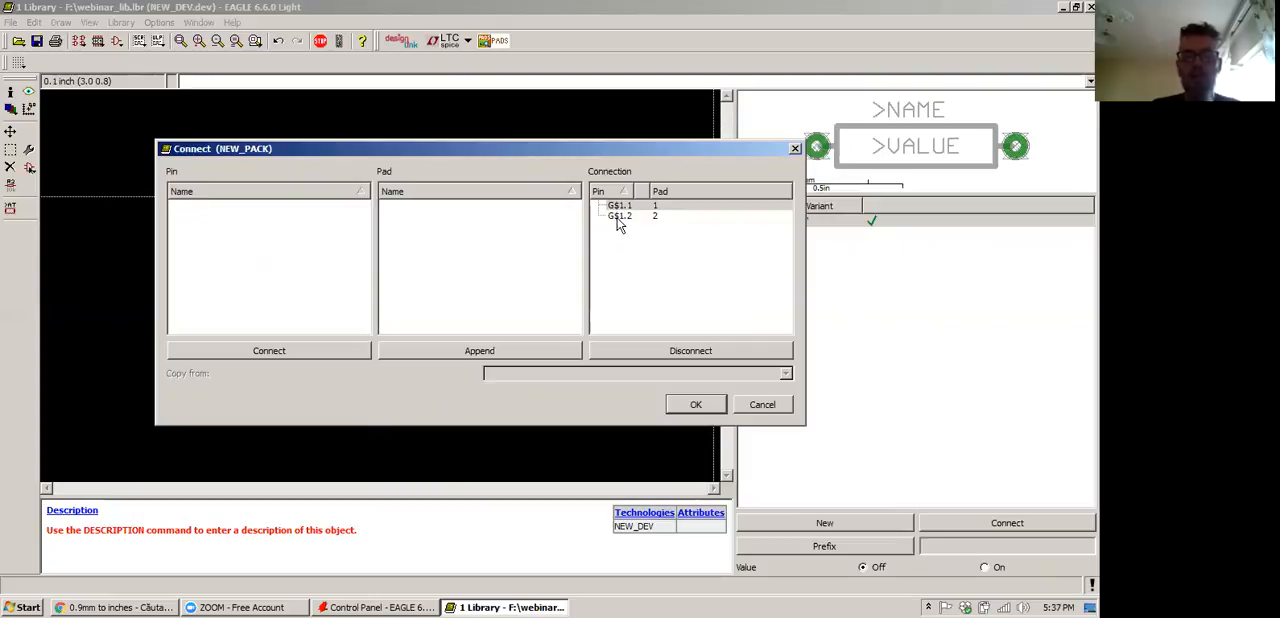
click(696, 405)
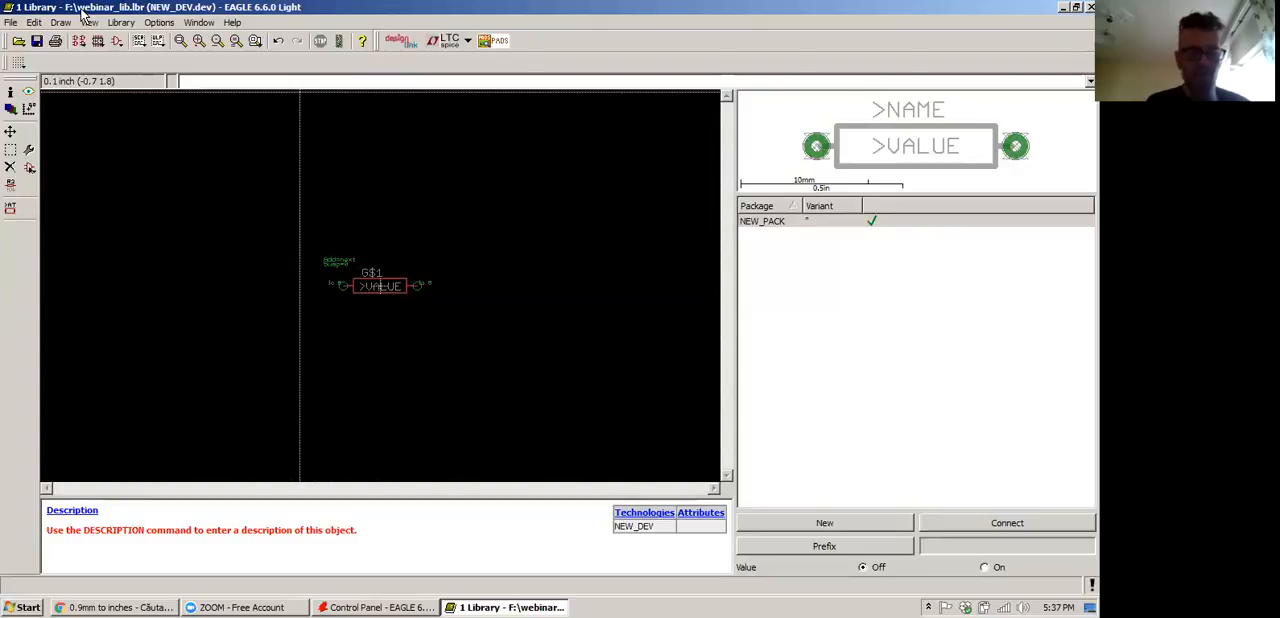
Save the webinar_lib library with the NEW_DEV device
click(11, 22)
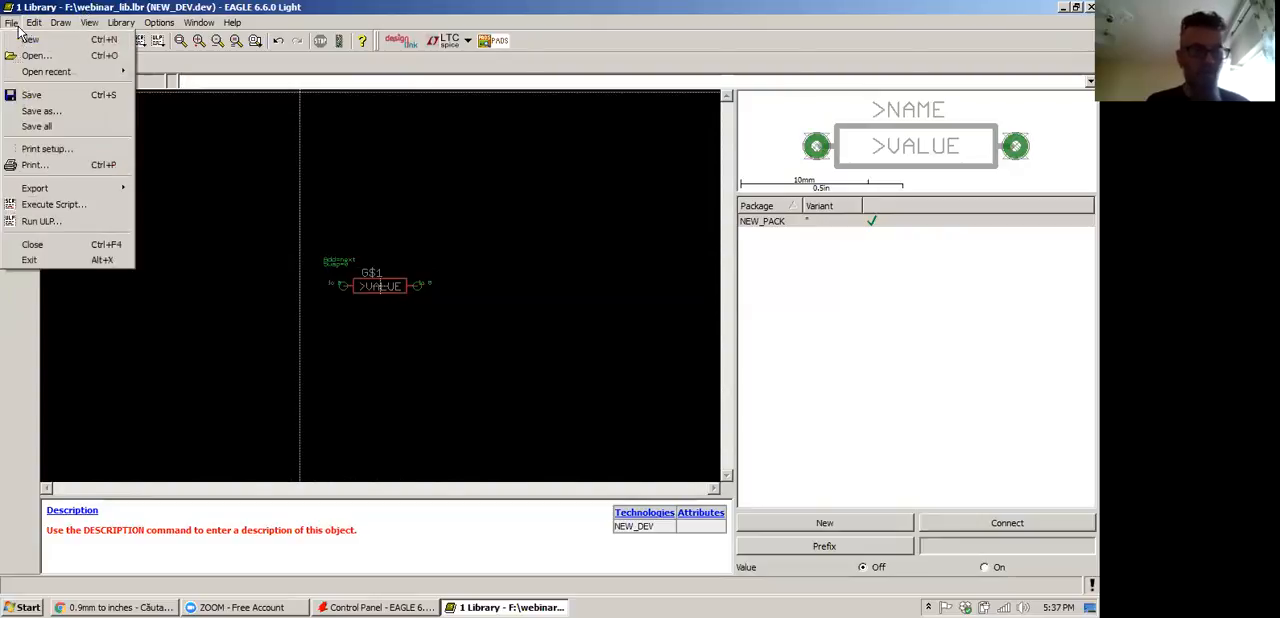
click(61, 97)
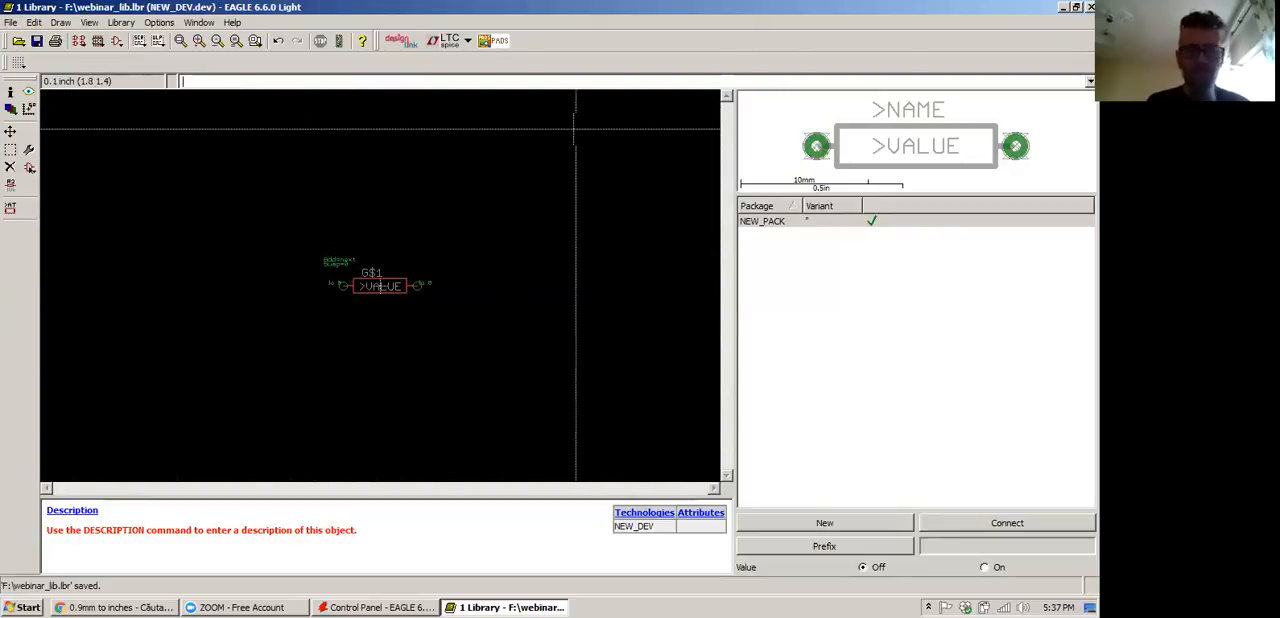
click(200, 607)
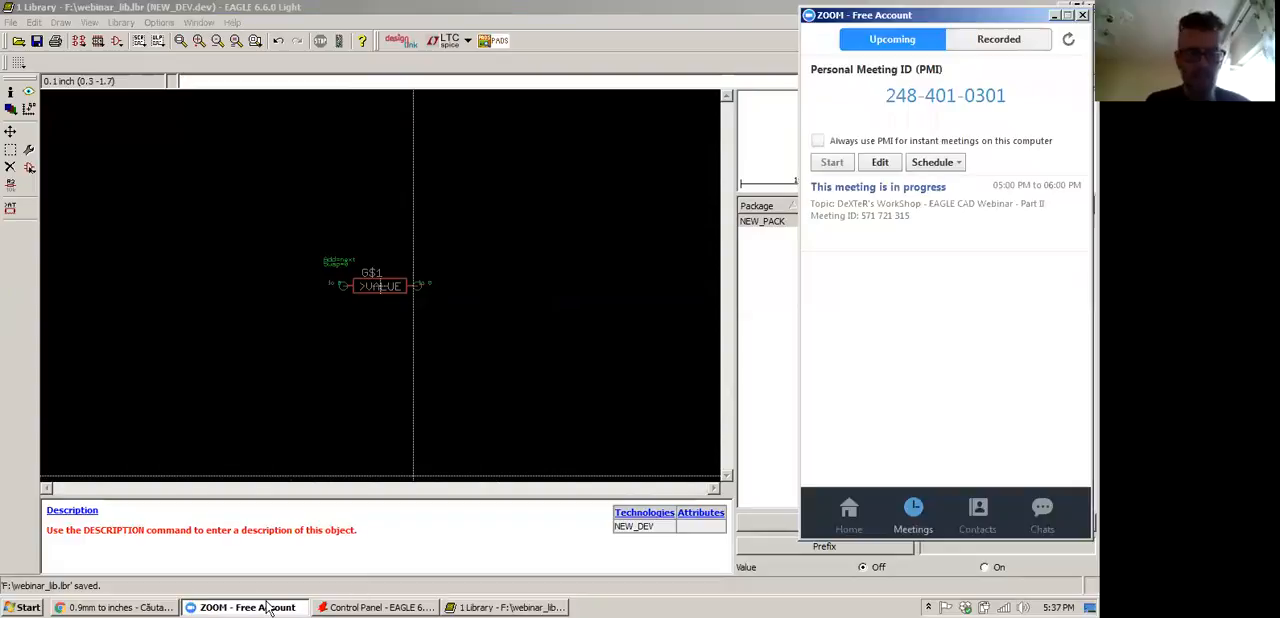
click(740, 14)
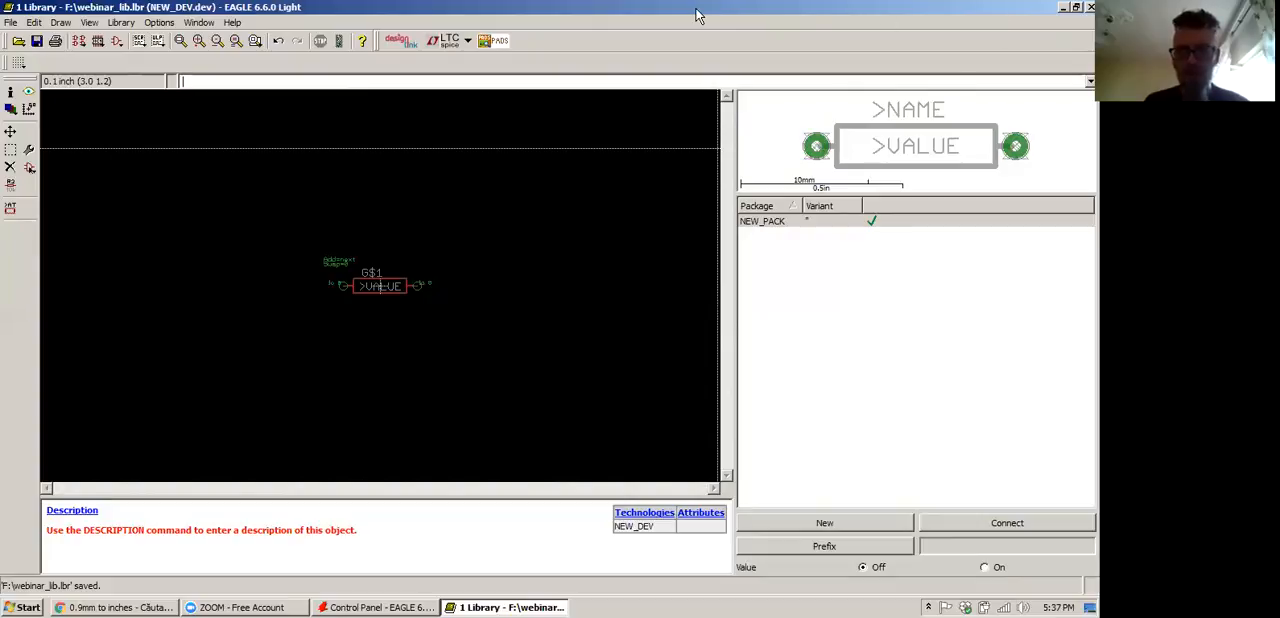
click(855, 21)
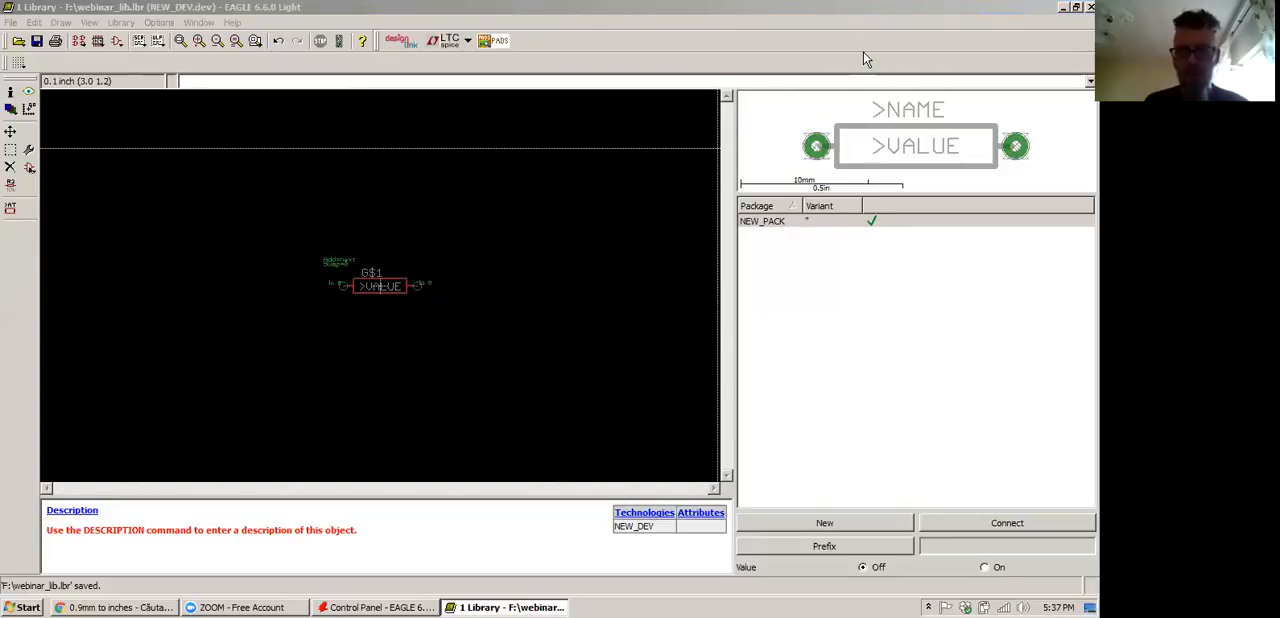